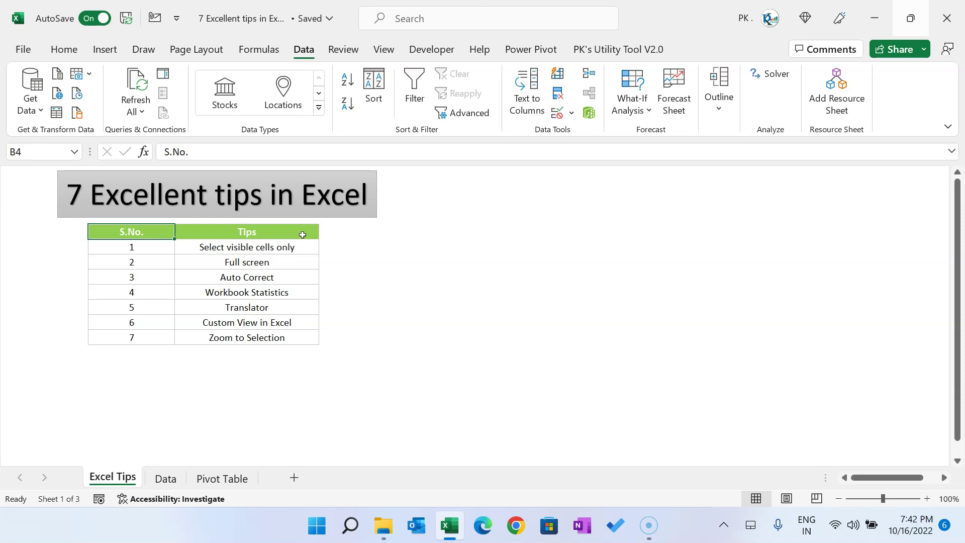
left_click_drag(140, 234, 287, 335)
left_click(256, 234)
left_click(236, 246)
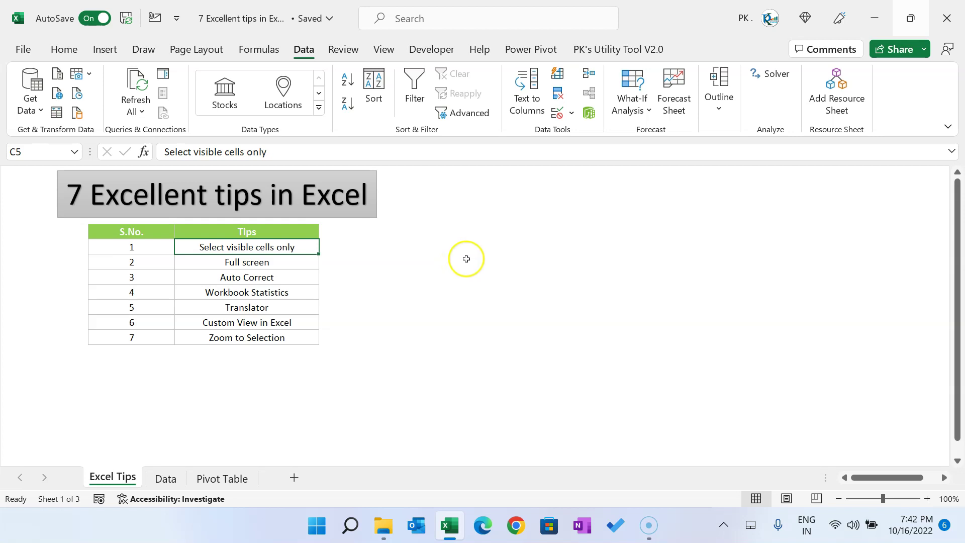
On the Data sheet, hide rows 4 through 9 of the sales table
left_click(165, 480)
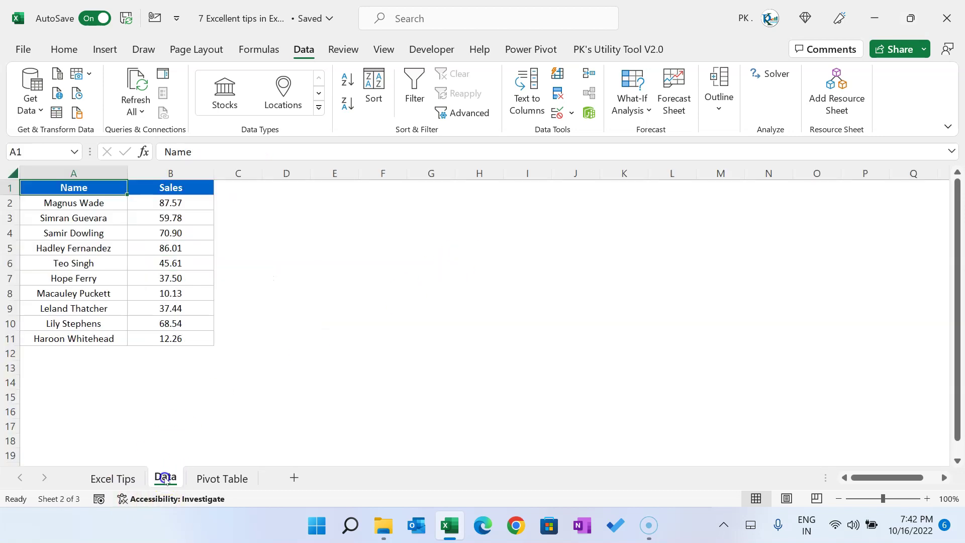
left_click(348, 282)
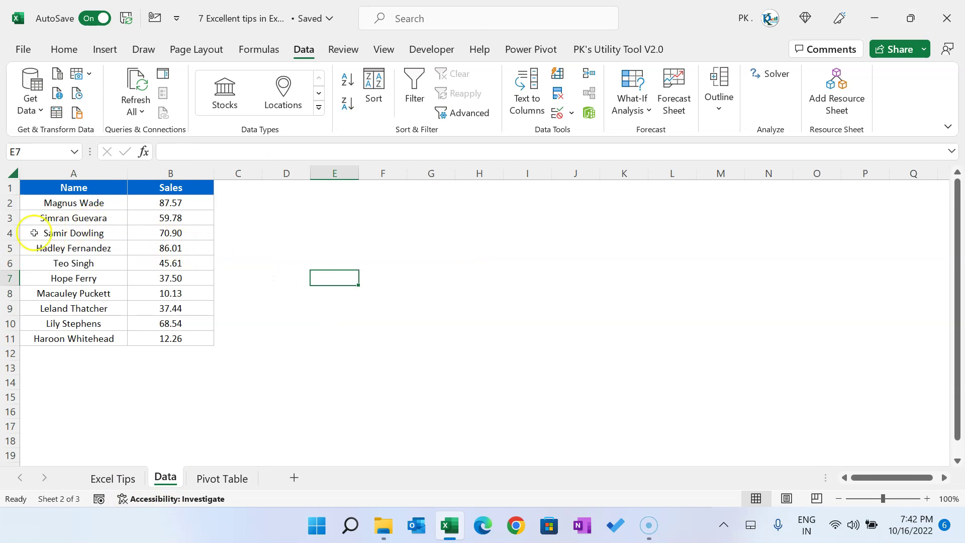
left_click_drag(9, 233, 9, 309)
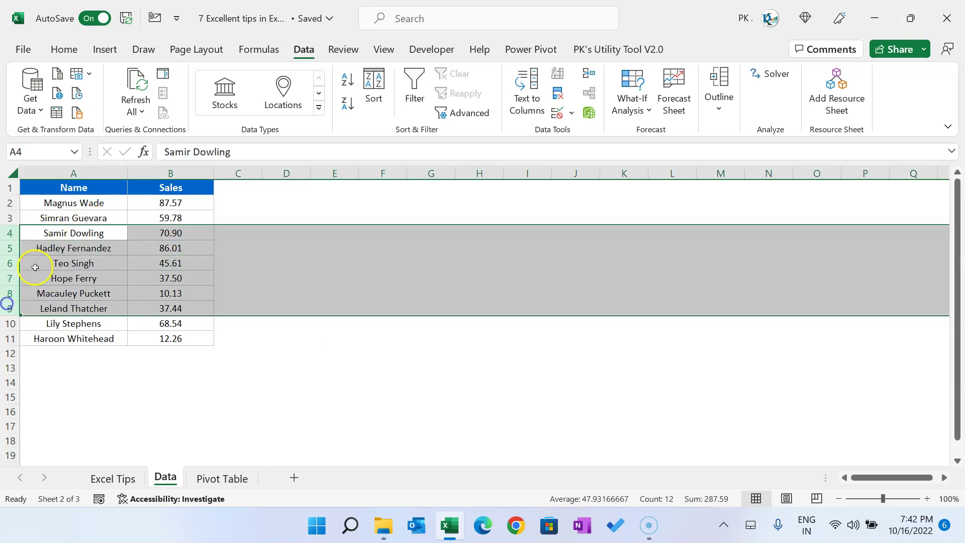
right_click(7, 262)
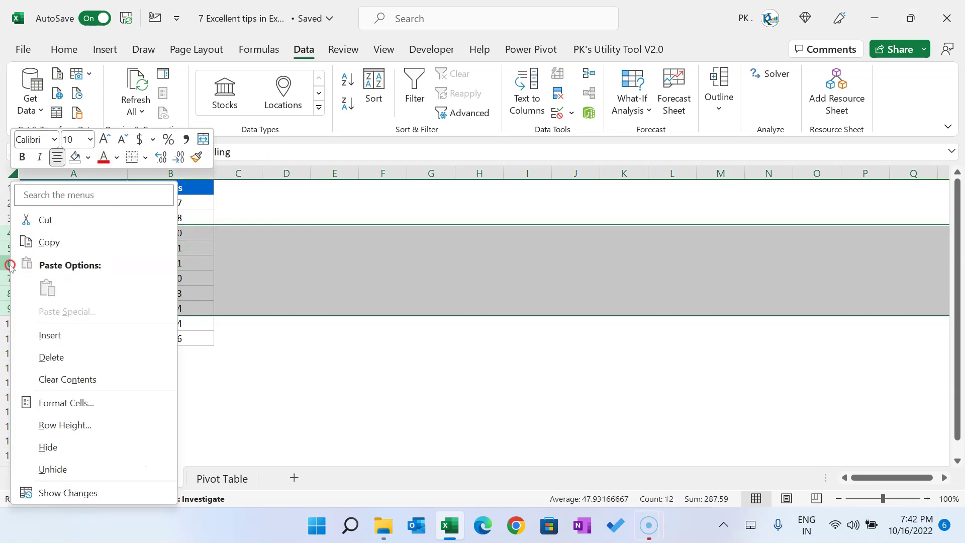
left_click(82, 444)
left_click(272, 244)
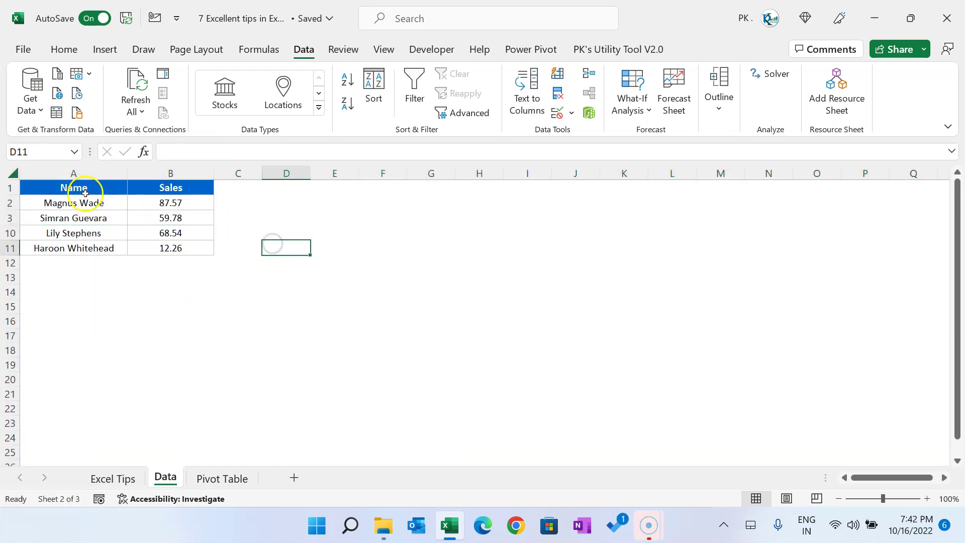
Copy the range A1:B11, spanning the hidden rows, and paste it into cell A1 of a new worksheet
left_click_drag(73, 187, 173, 245)
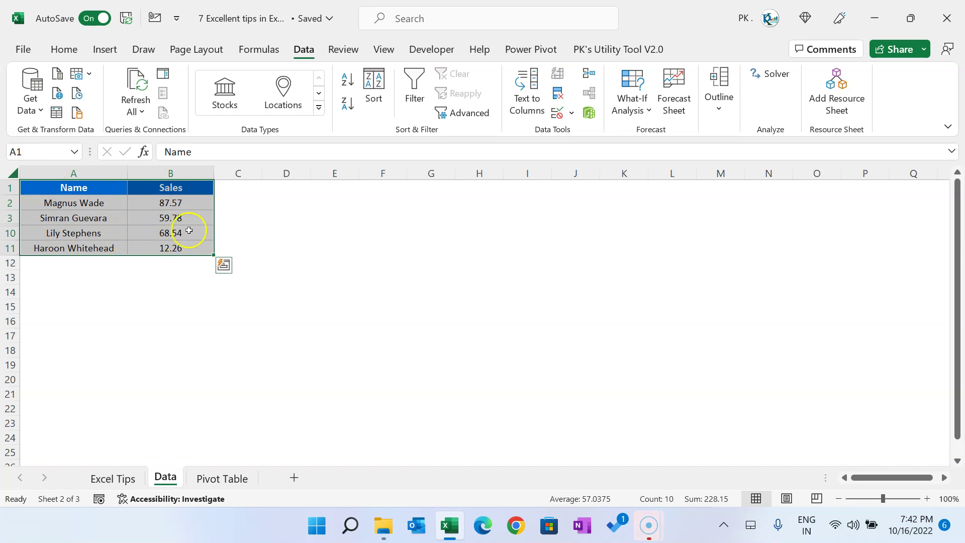
key("ctrl+c")
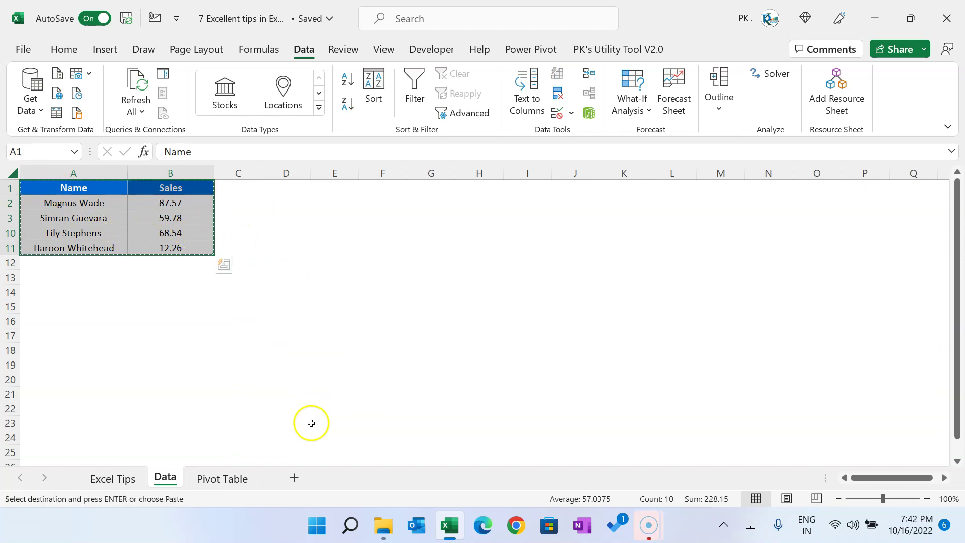
left_click(294, 477)
key("ctrl+v")
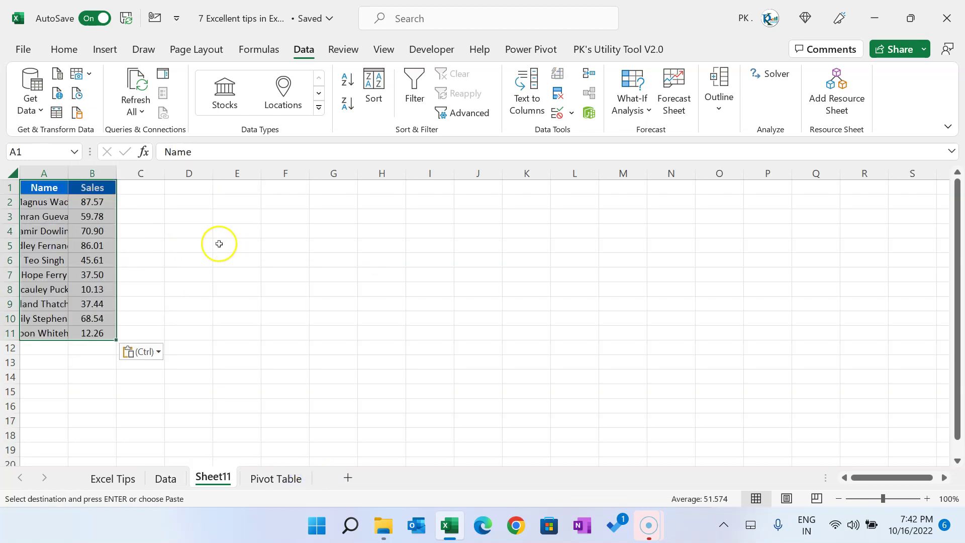
Autofit column A to the pasted names and select the range A2:A11 to review them
left_click(80, 197)
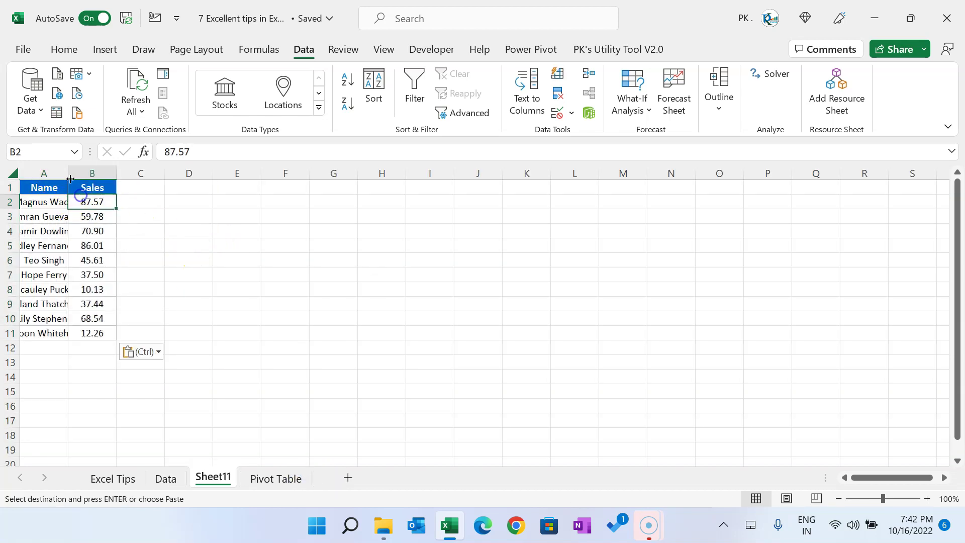
double_click(73, 174)
left_click_drag(65, 202, 86, 332)
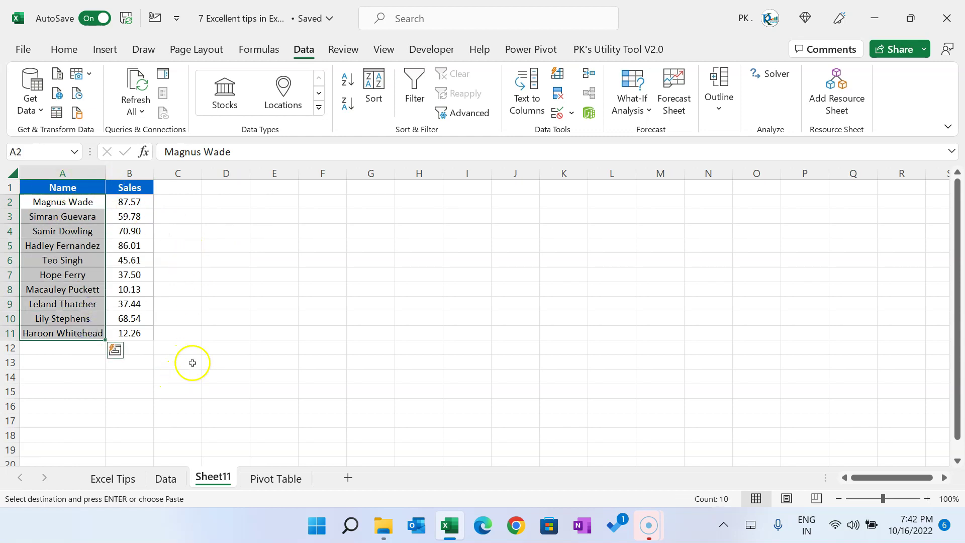
Return to the Data sheet, clear the pending copy of the sales table and select cell A1
left_click(166, 478)
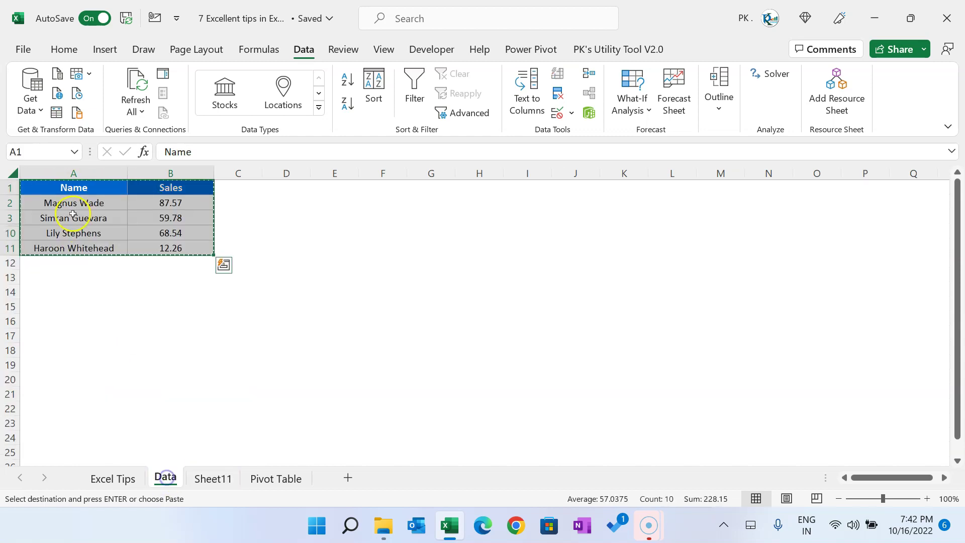
left_click(63, 187)
left_click_drag(62, 187, 179, 250)
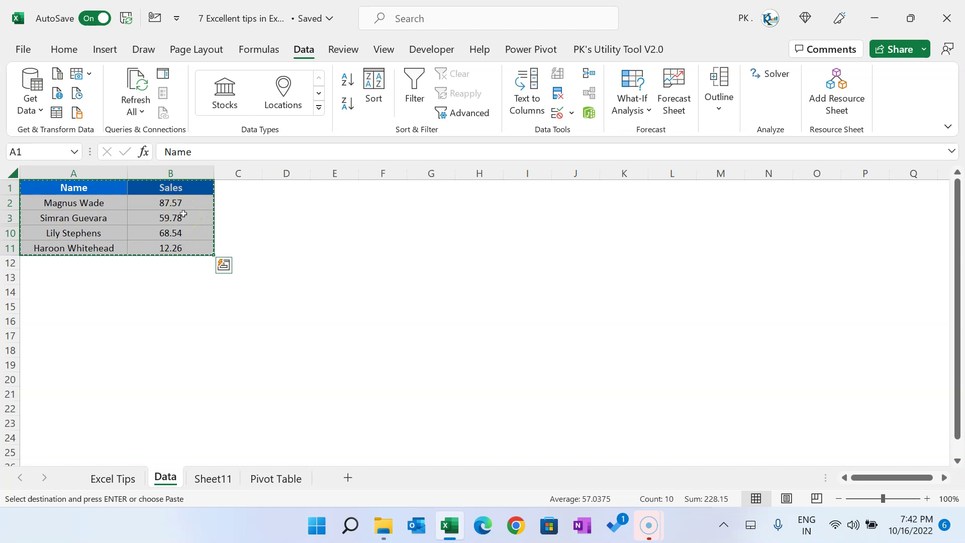
left_click(107, 191)
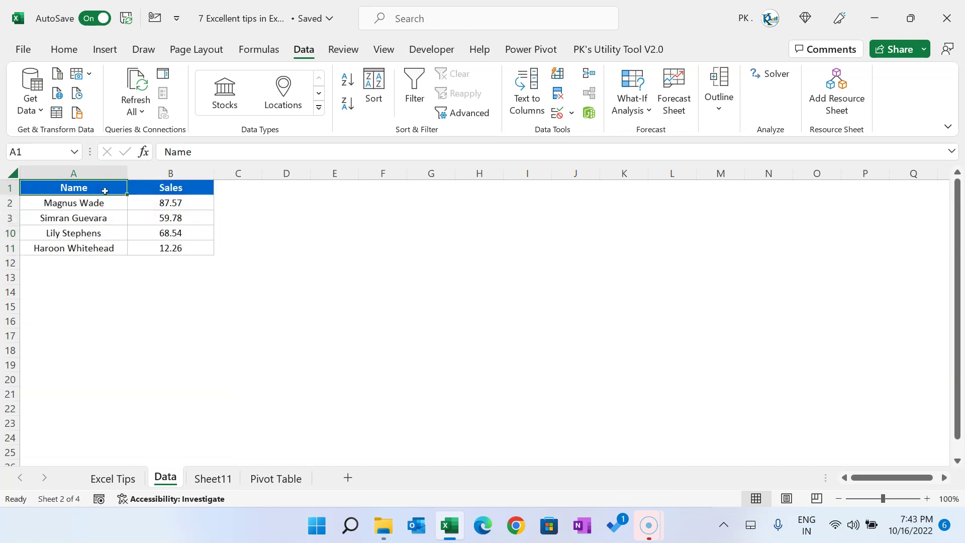
left_click(70, 50)
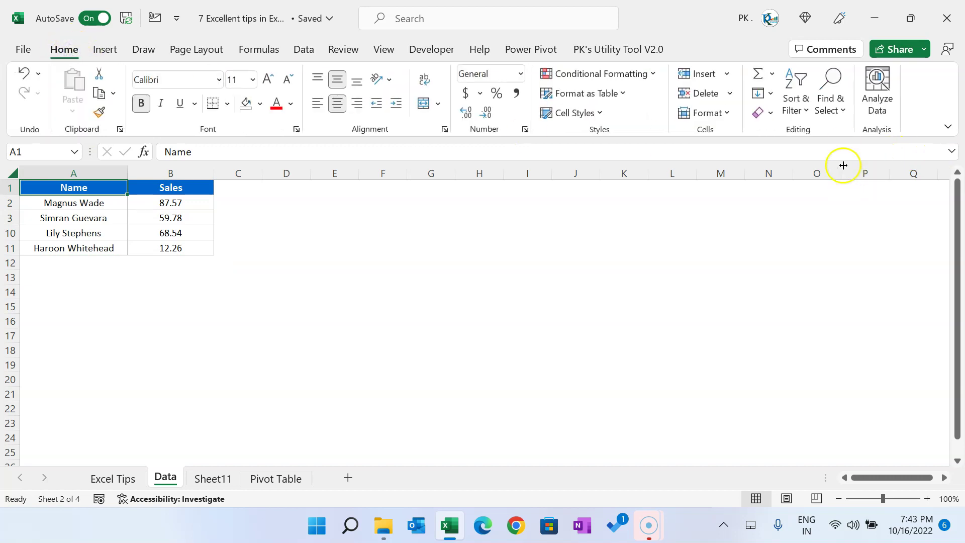
left_click(831, 106)
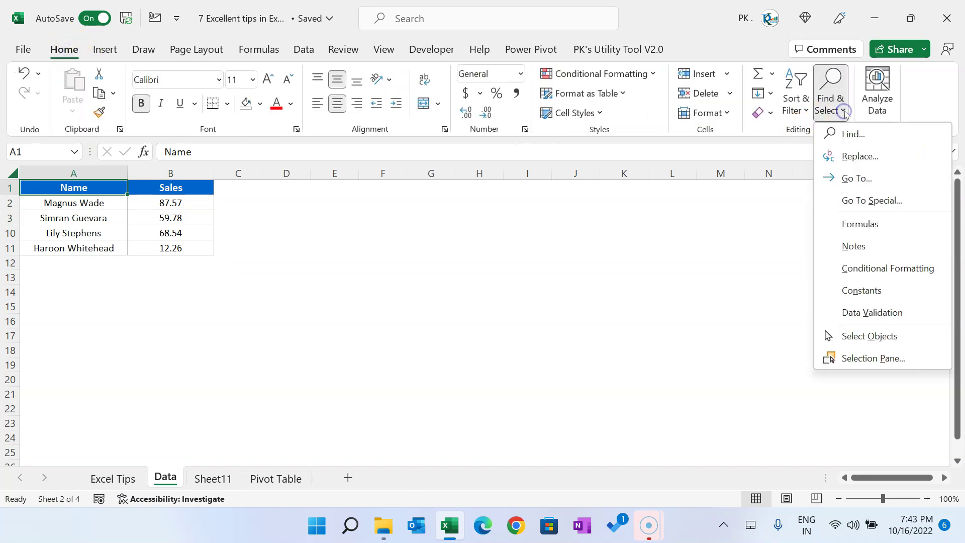
left_click(866, 180)
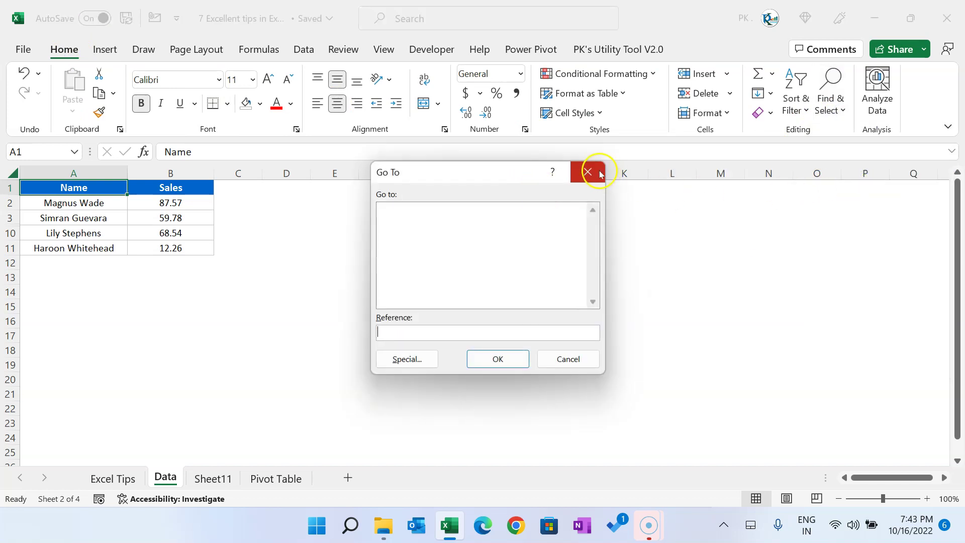
left_click(599, 173)
key("ctrl+g")
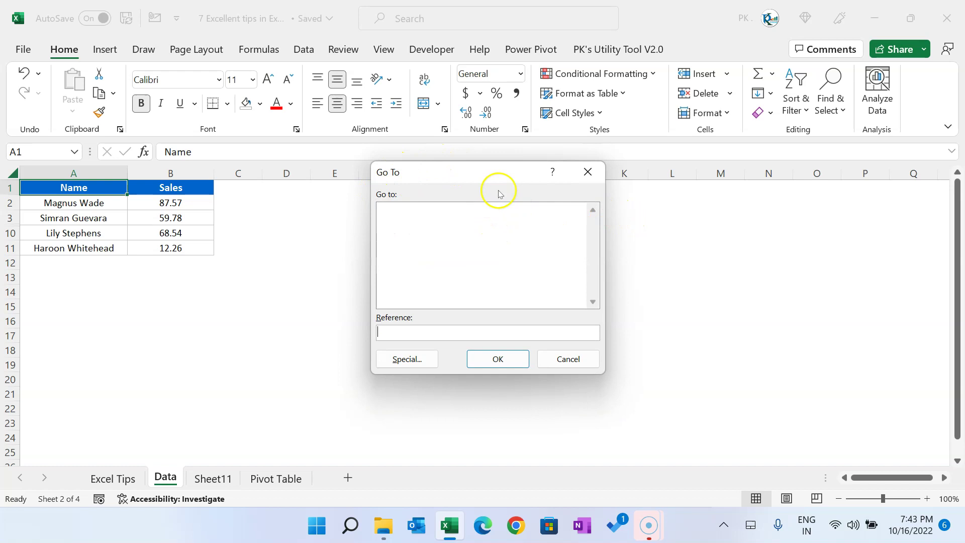
left_click(587, 171)
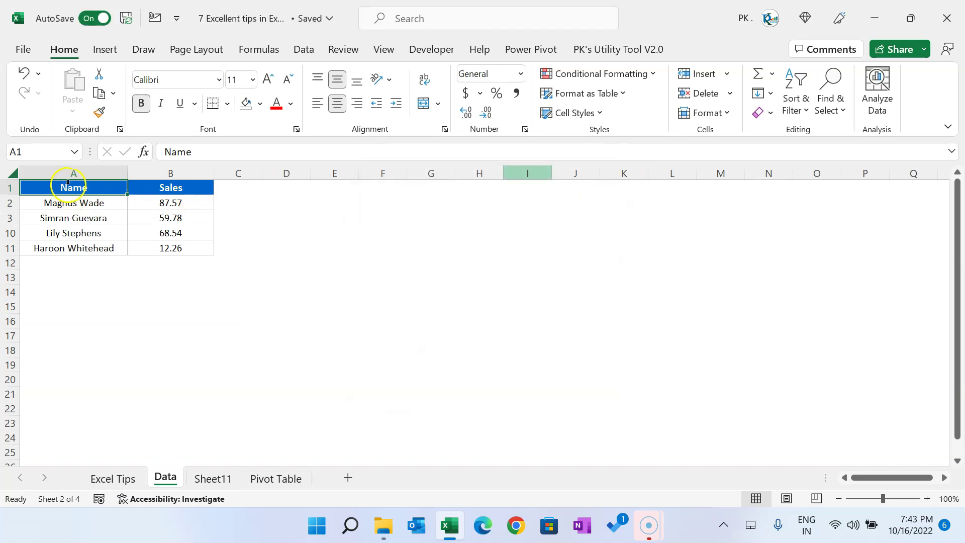
Select only the visible cells in the range A1:B11 using Go To Special with the Visible cells only option
left_click_drag(74, 188, 171, 248)
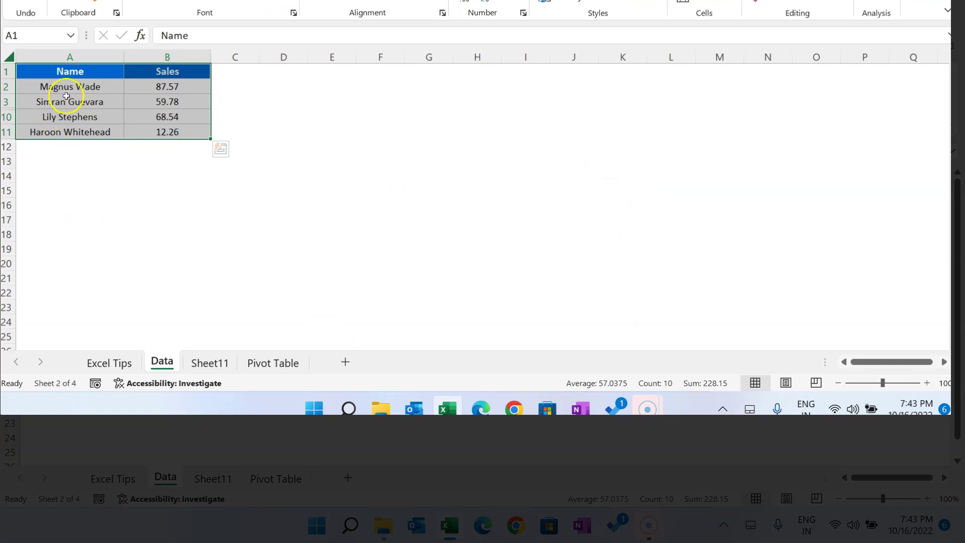
key("ctrl+g")
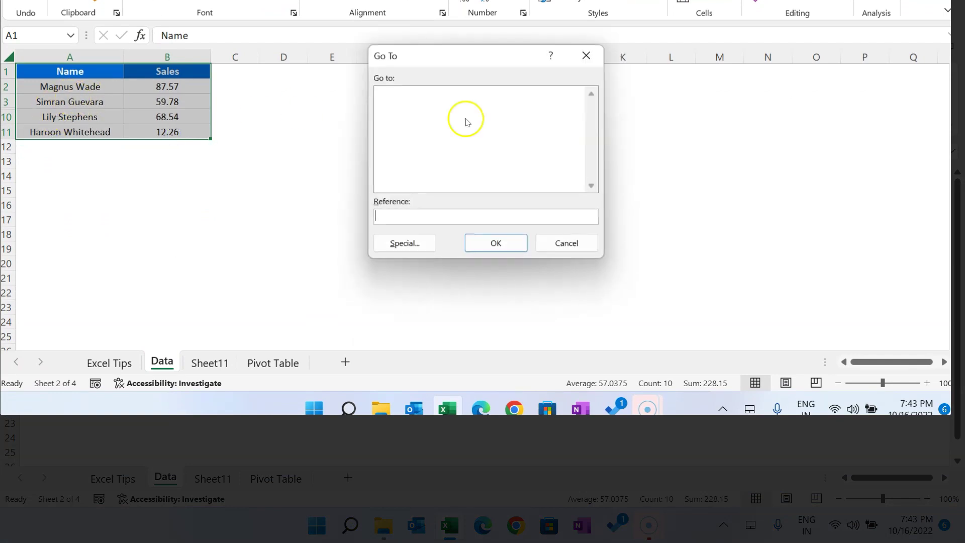
left_click(413, 245)
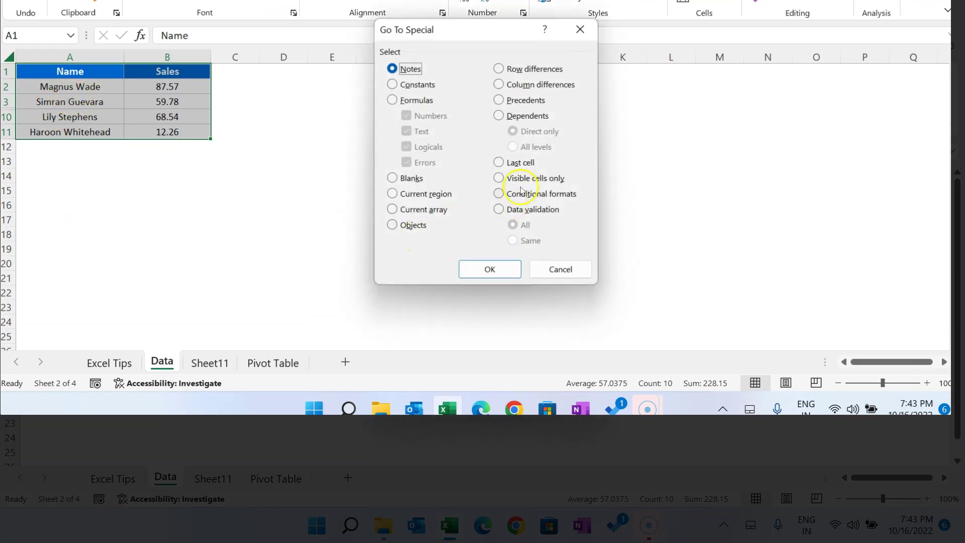
left_click(515, 179)
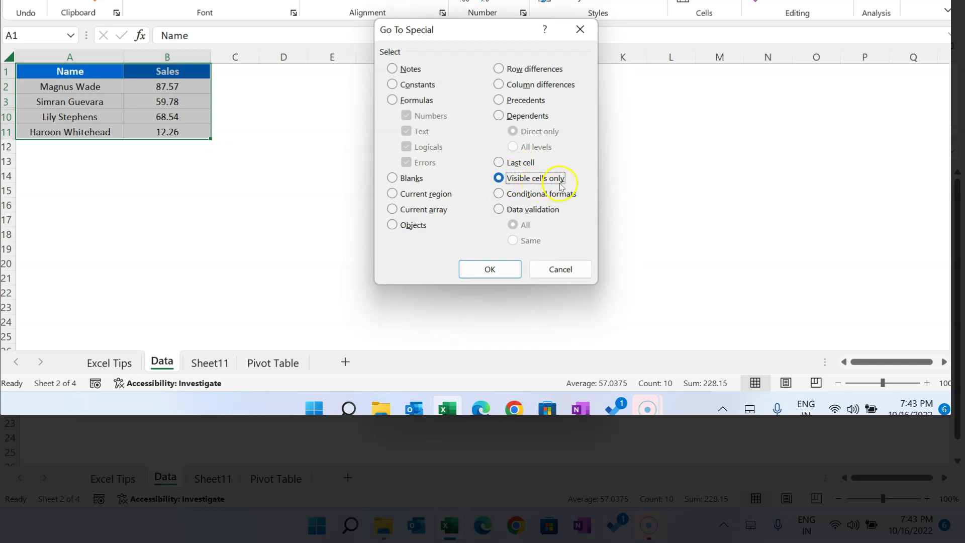
left_click(490, 269)
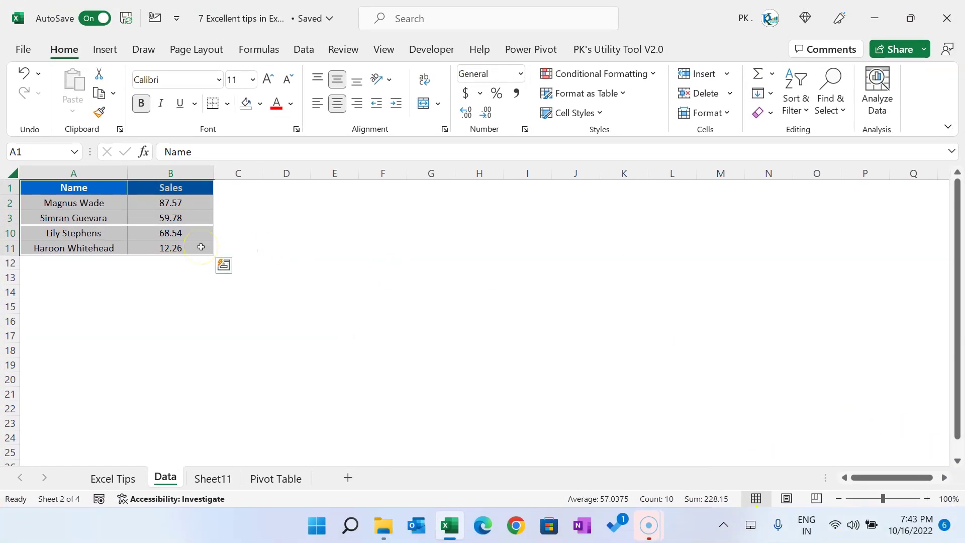
Copy the selected visible cells and paste them into Sheet11 starting at cell E1
key("ctrl+c")
left_click(213, 478)
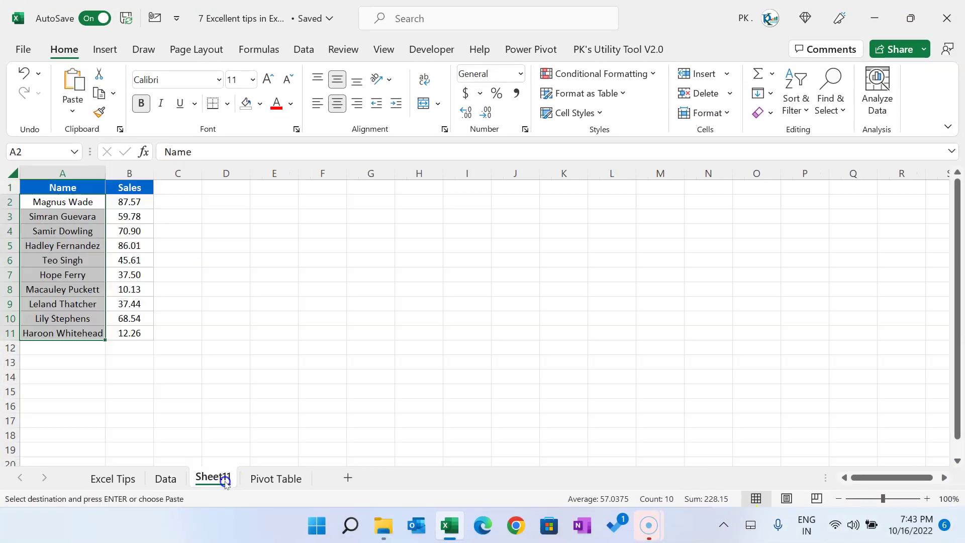
left_click(267, 187)
key("ctrl+v")
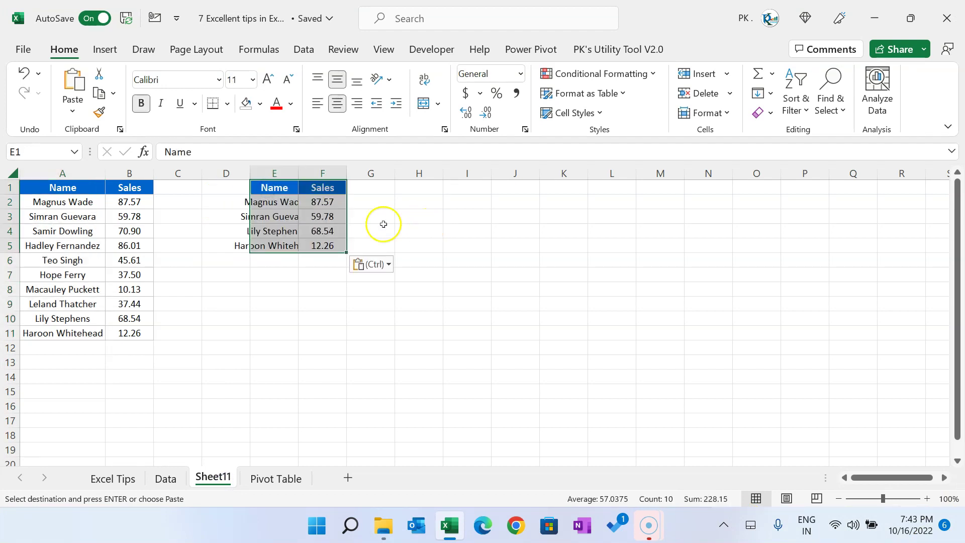
Autofit column E to the pasted names, then widen columns E and F further
double_click(299, 173)
left_click(504, 216)
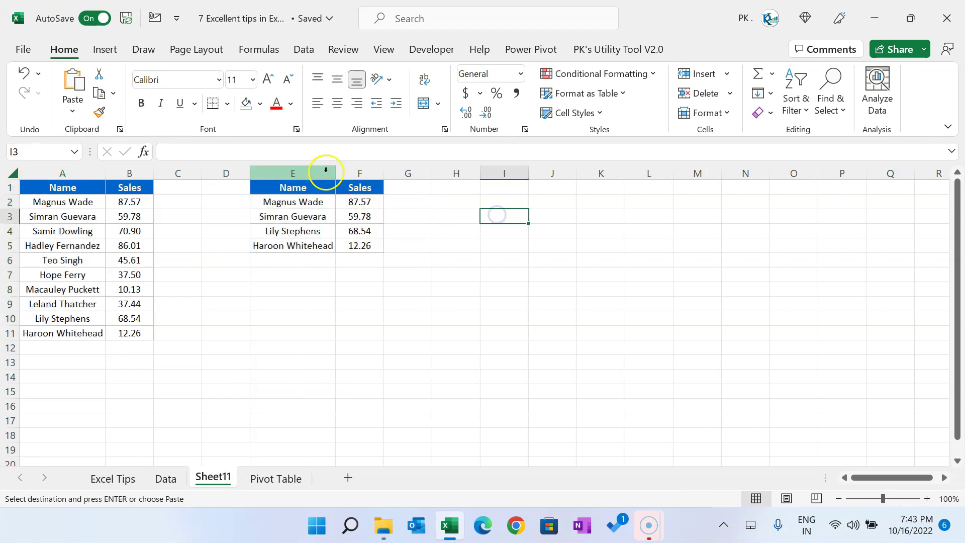
left_click_drag(336, 173, 416, 173)
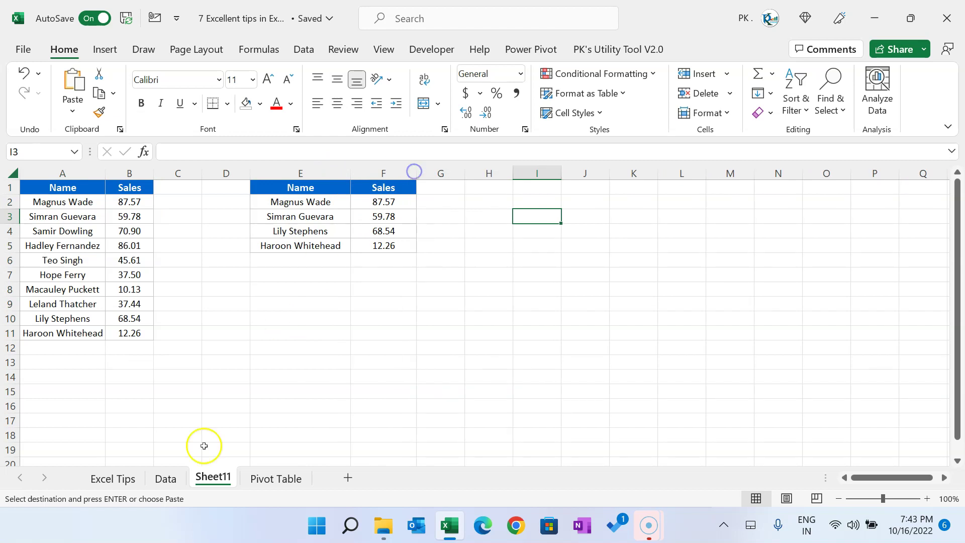
Back on the Data sheet, cancel the pending copy and reduce the selection A1:B11 to its visible cells only
left_click(166, 479)
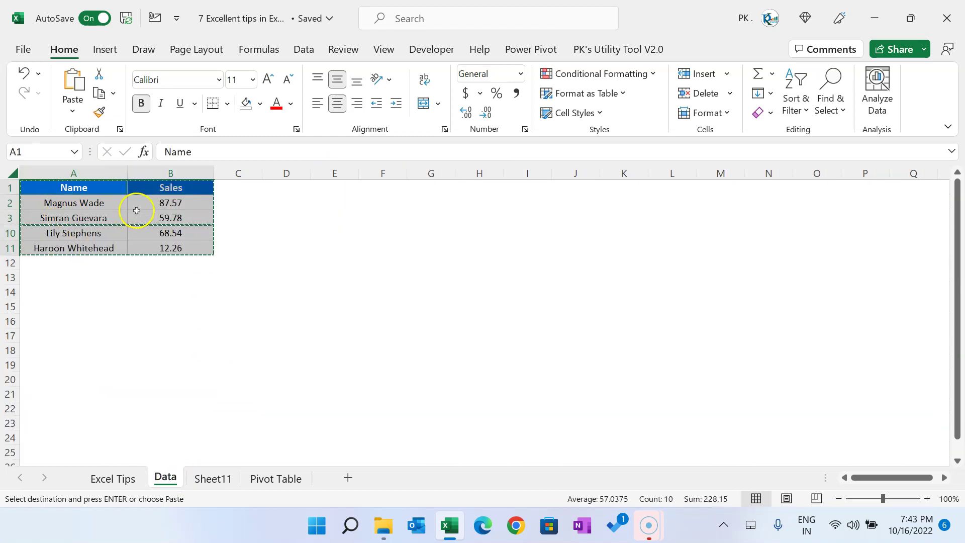
key("Escape")
left_click(72, 189)
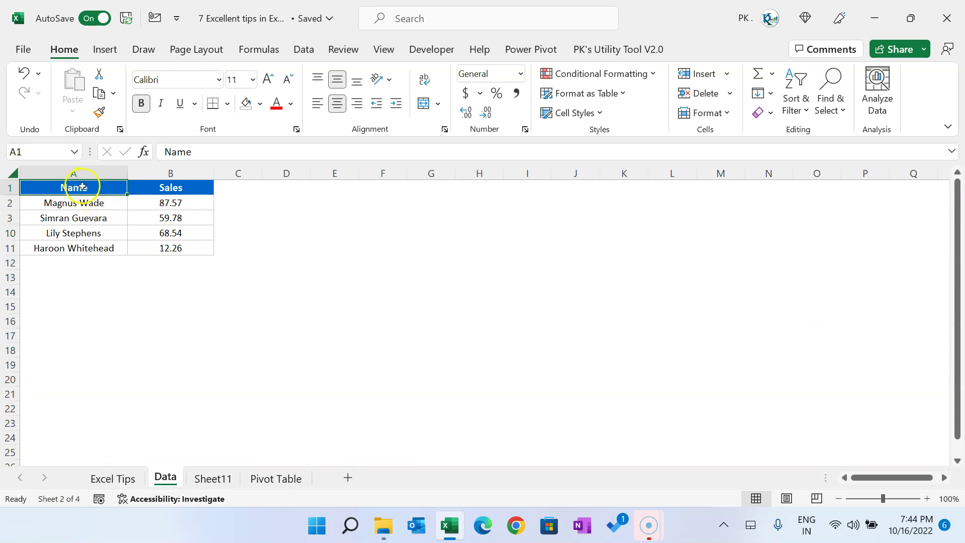
left_click_drag(82, 187, 152, 243)
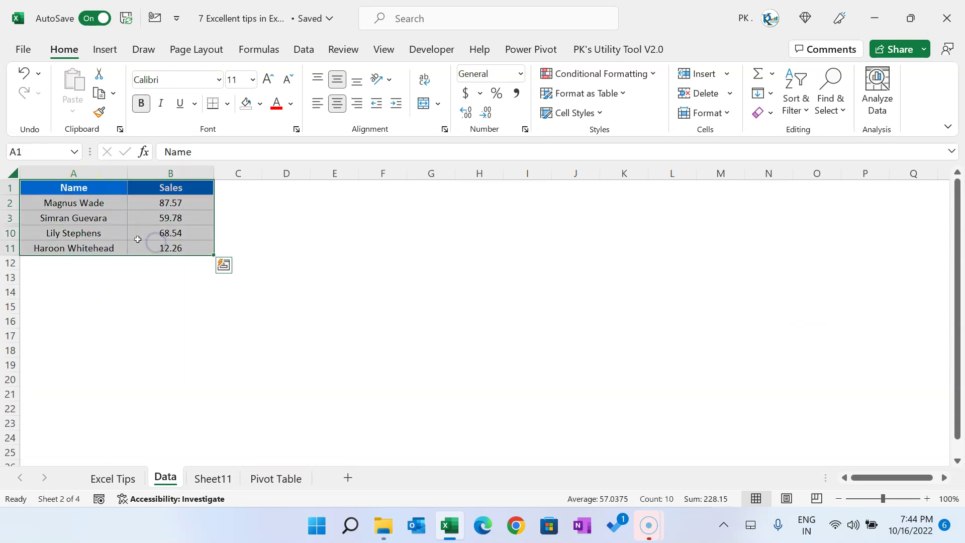
left_click_drag(86, 187, 170, 245)
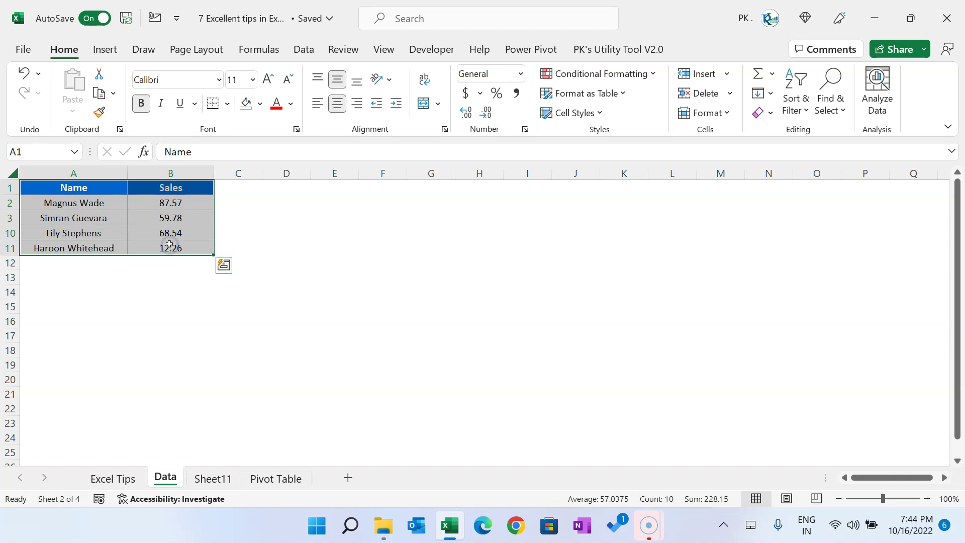
key("alt+semicolon")
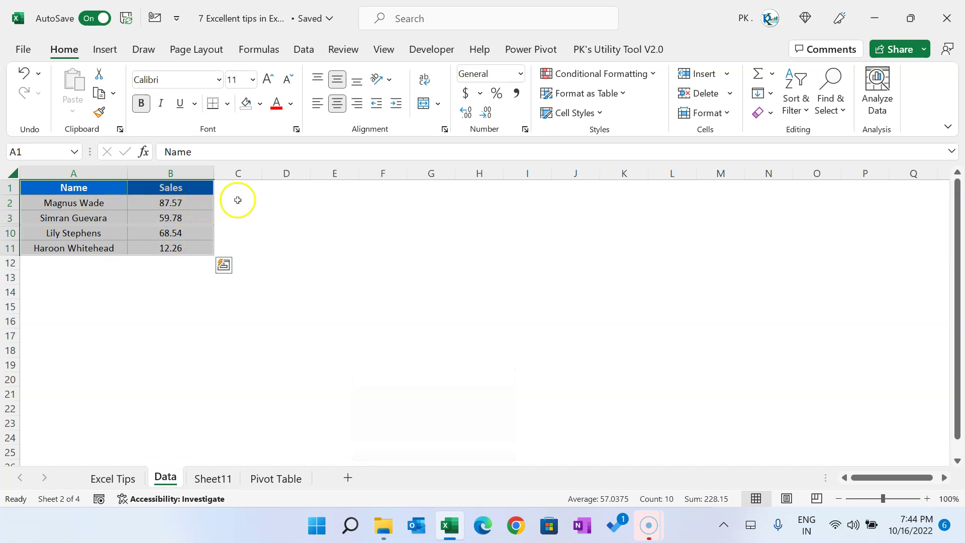
Copy the visible cells of the sales table and paste them into Sheet11 starting at cell E8
key("ctrl+c")
left_click(213, 478)
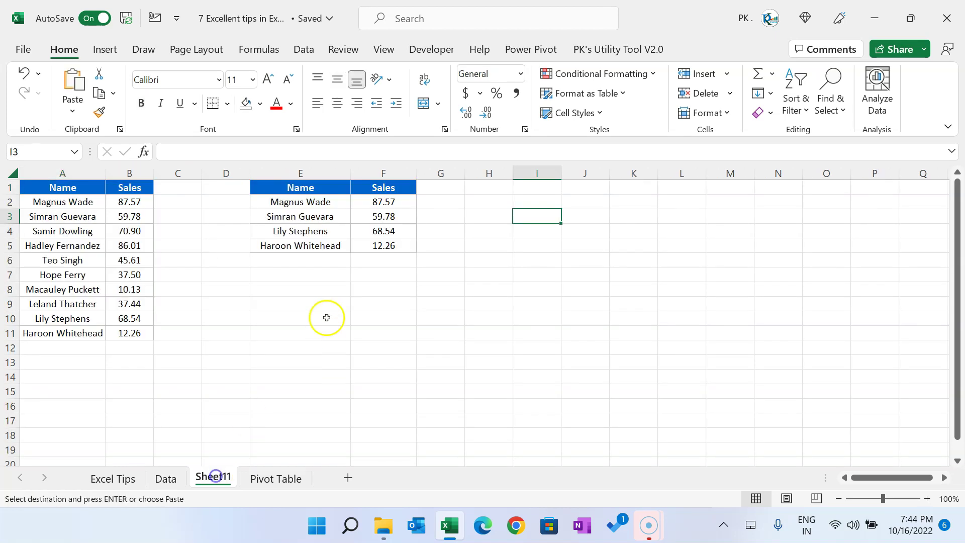
left_click(275, 292)
key("ctrl+v")
left_click(355, 304)
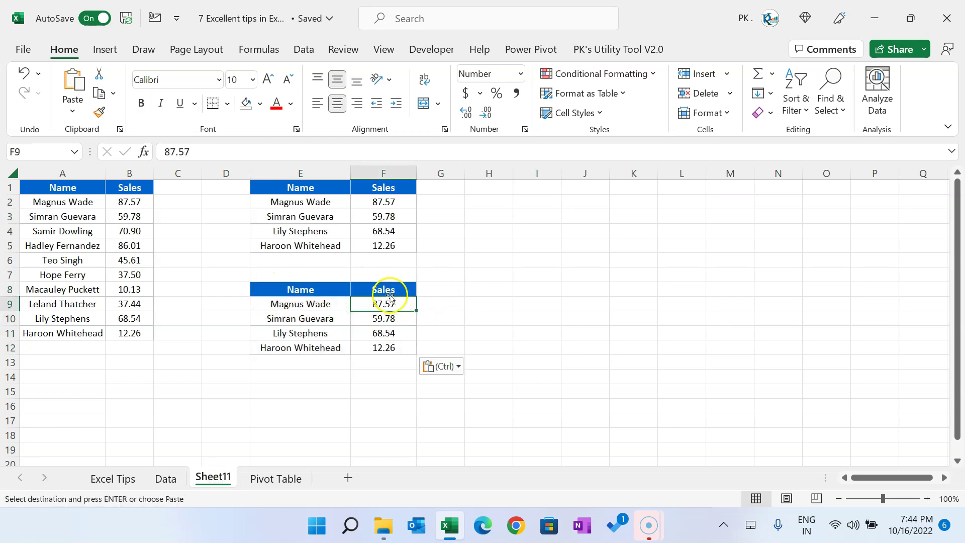
Return to the Data sheet, select cell A1 and cancel the pending copy
left_click(167, 478)
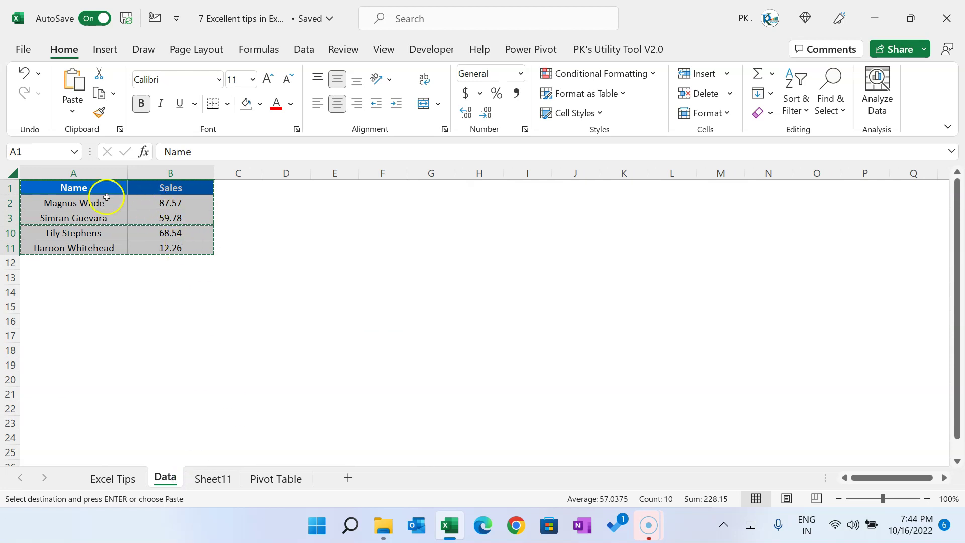
left_click(47, 187)
key("Escape")
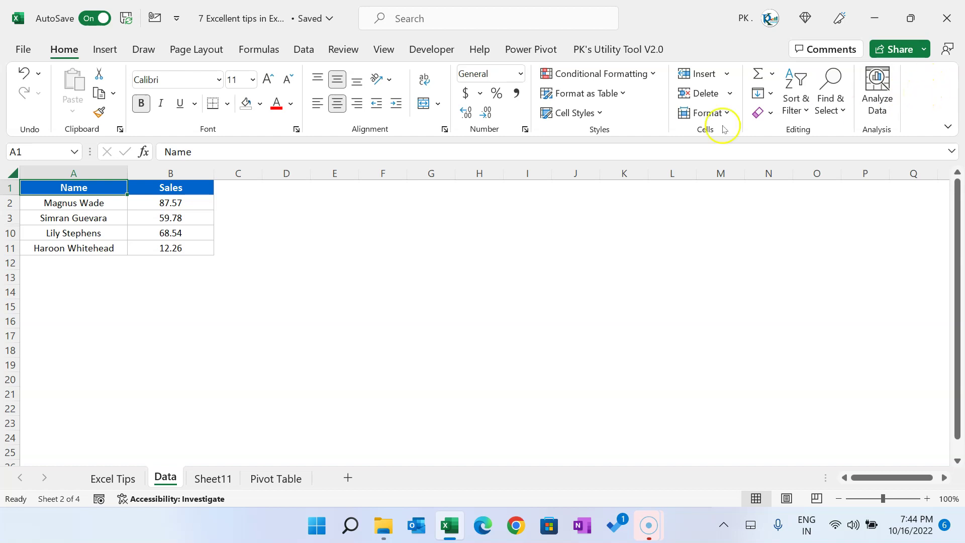
Open the ribbon customization options and choose Select Visible Cells from the commands not in the ribbon
right_click(942, 94)
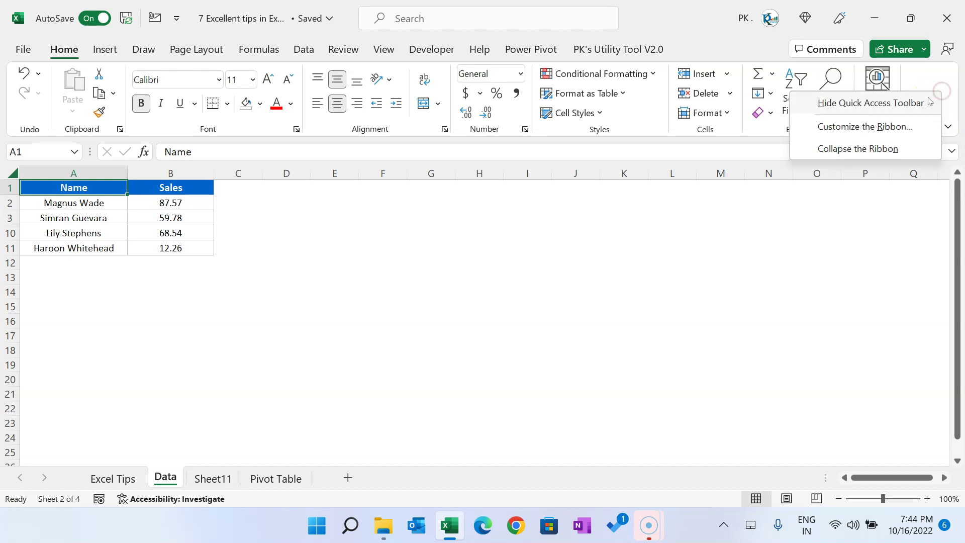
left_click(885, 127)
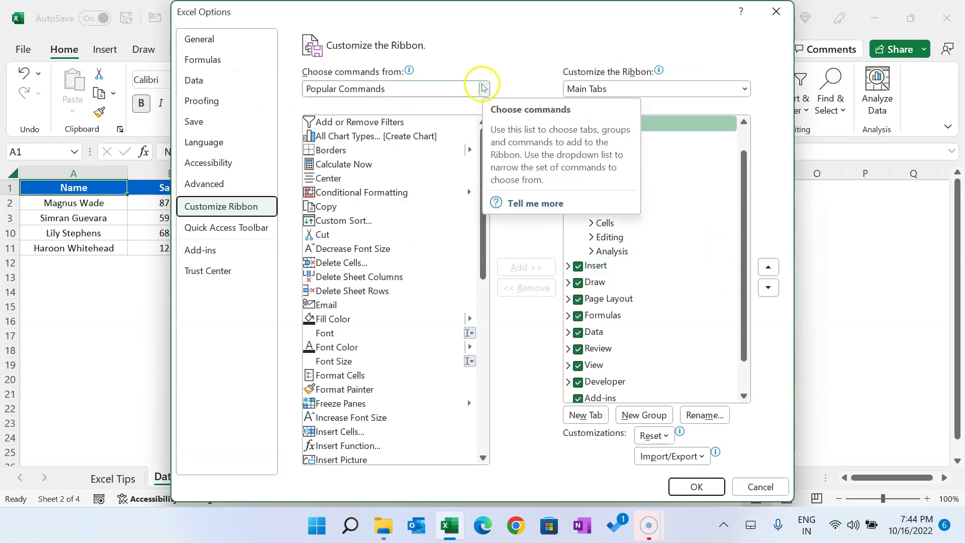
left_click(481, 89)
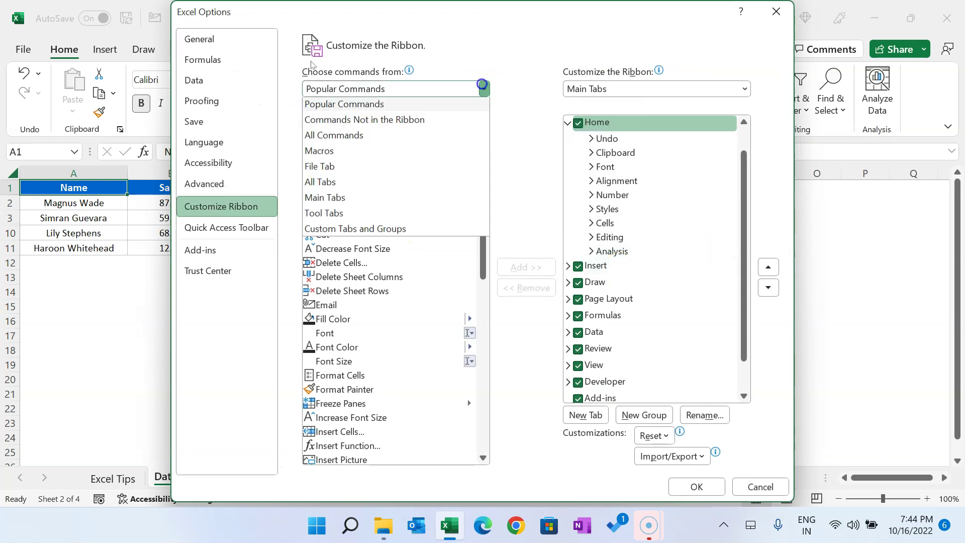
left_click(404, 122)
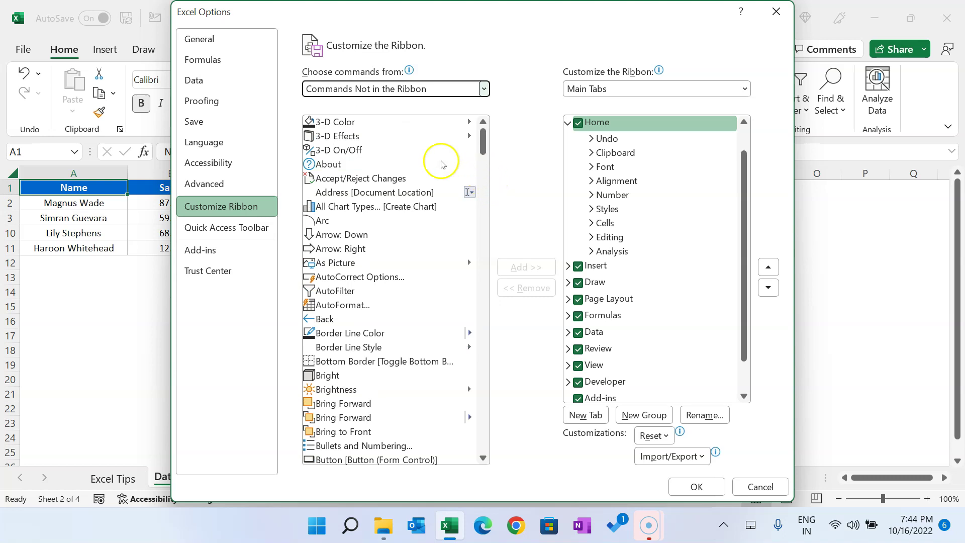
scroll(394, 206, "down", 20)
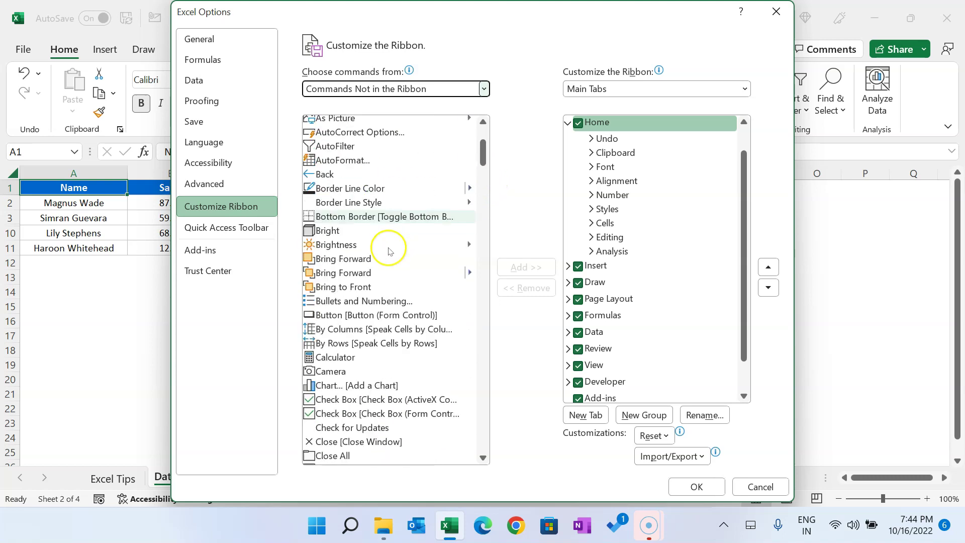
scroll(401, 241, "down", 20)
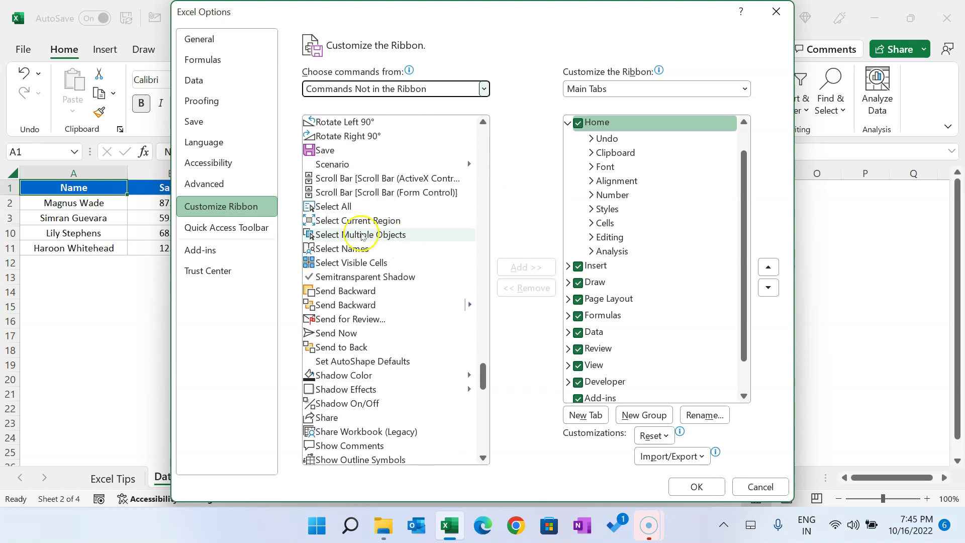
left_click(344, 263)
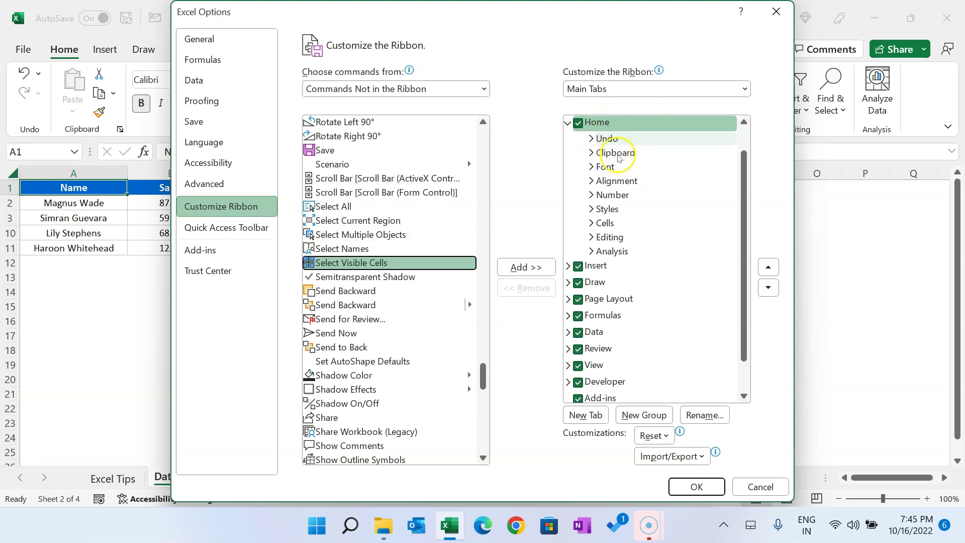
Create a new custom group after Analysis on the Home ribbon, add Select Visible Cells to it and apply the customization
left_click(623, 253)
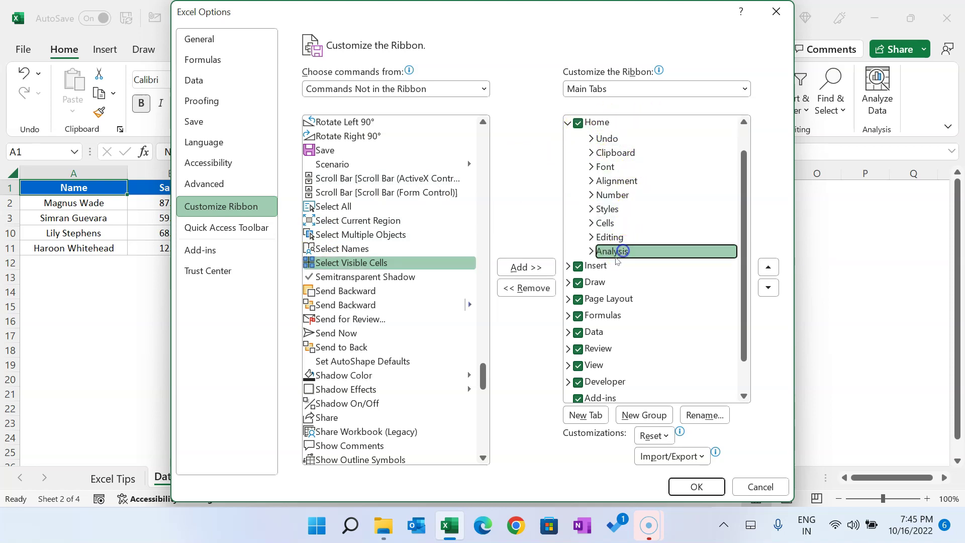
left_click(648, 416)
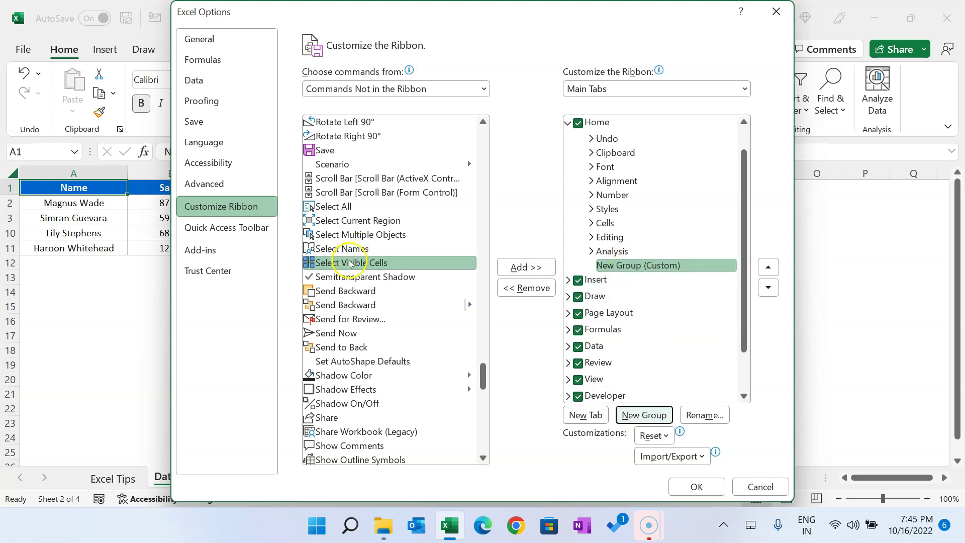
left_click(527, 268)
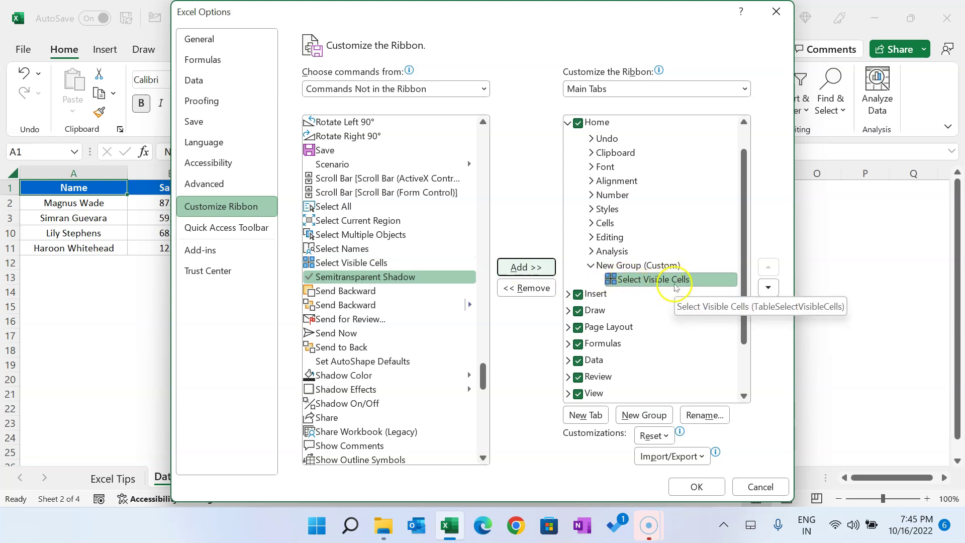
left_click(697, 486)
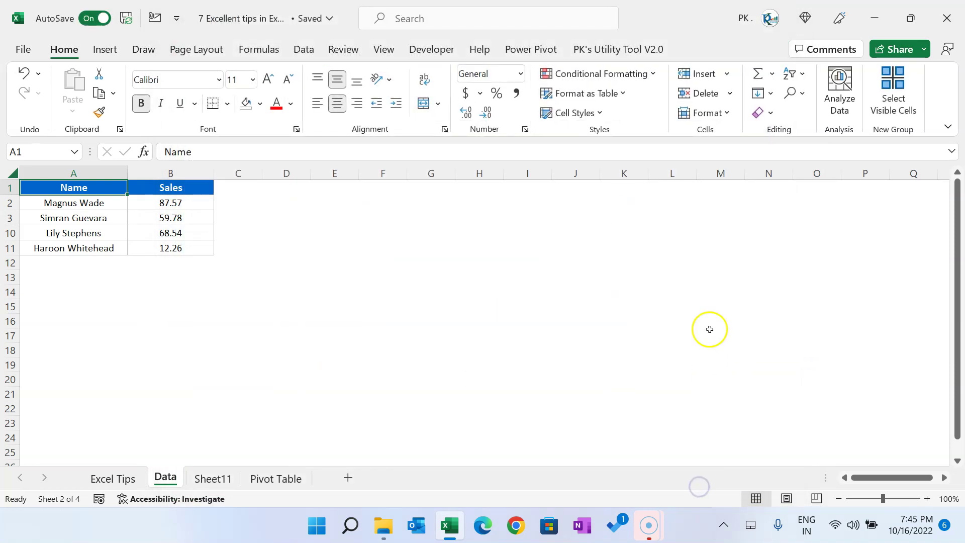
Select the sales table A1:B11 and reduce the selection to its visible cells with the newly added Select Visible Cells command
left_click(726, 303)
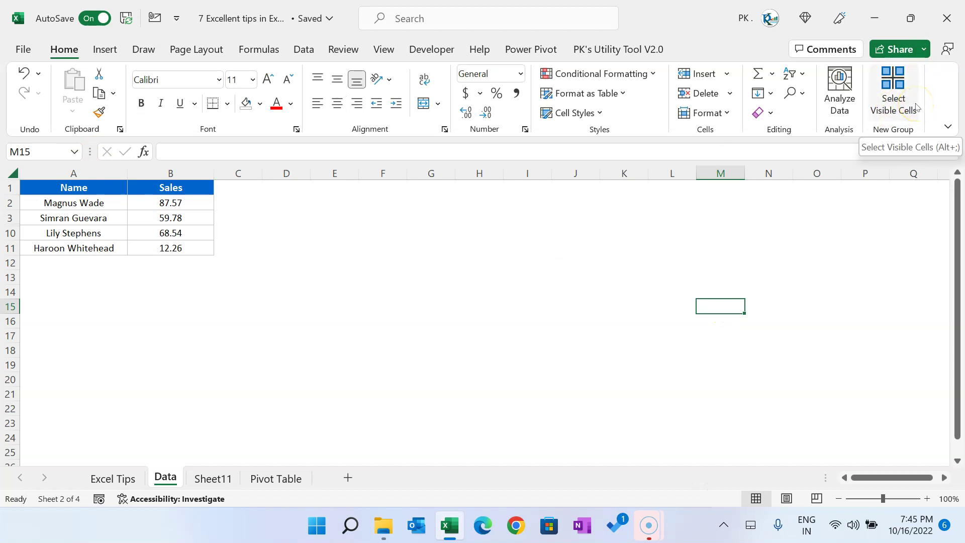
left_click_drag(74, 188, 171, 248)
key("alt+semicolon")
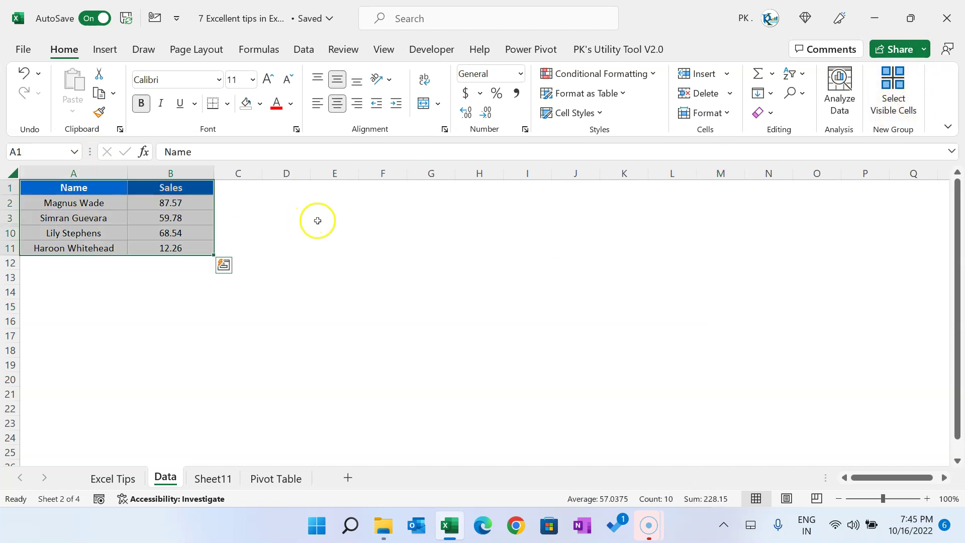
left_click(893, 93)
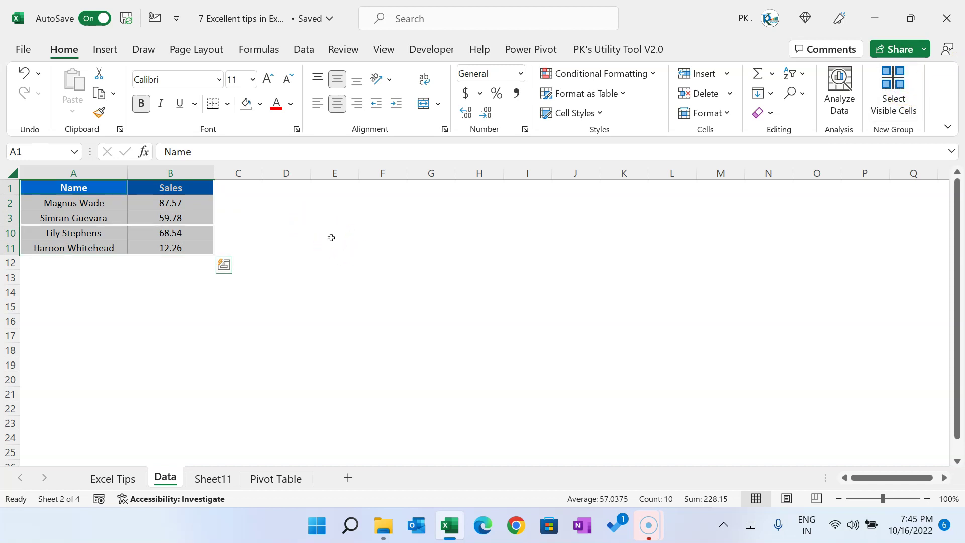
Copy the visible cells and paste them into Sheet11 starting at cell E16, below the earlier copies
key("ctrl+c")
left_click(214, 478)
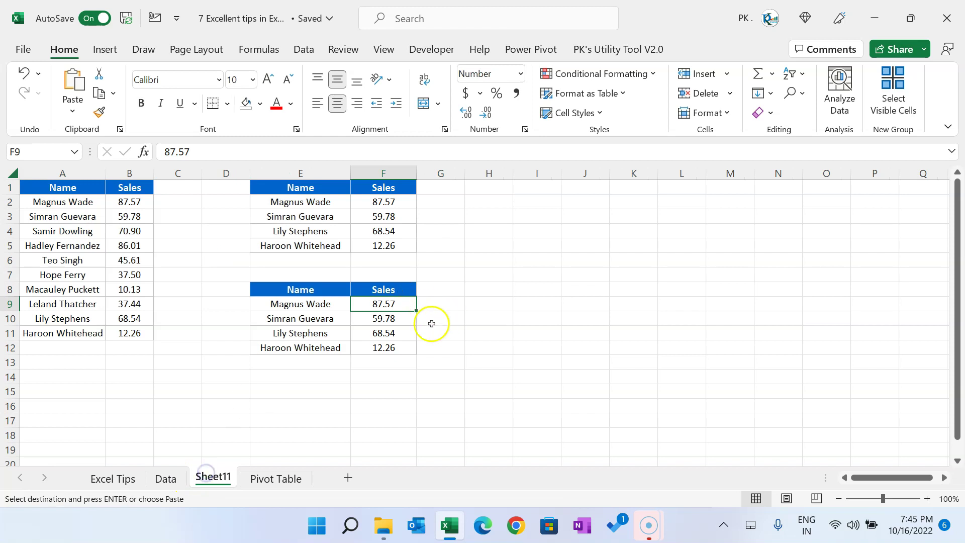
left_click(261, 400)
key("ctrl+v")
left_click(478, 361)
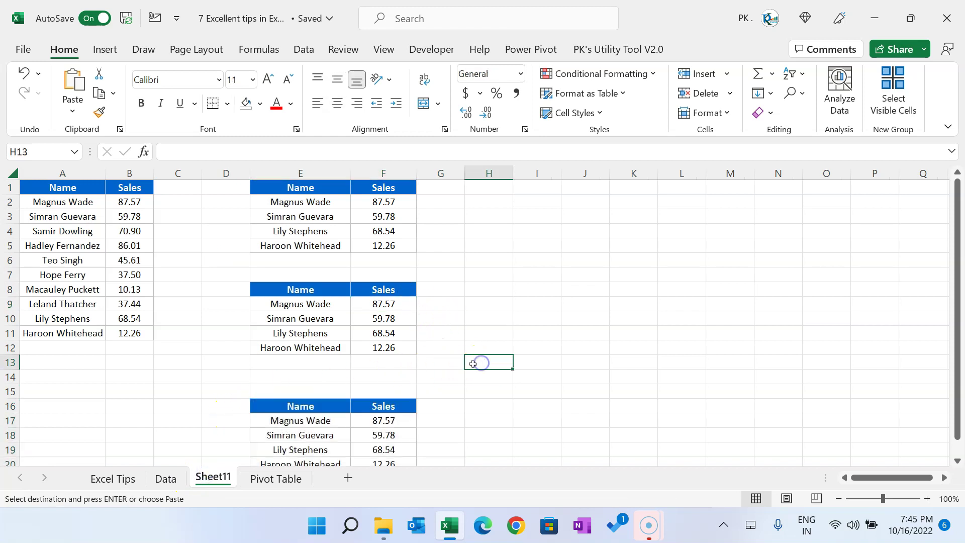
scroll(425, 358, "down", 2)
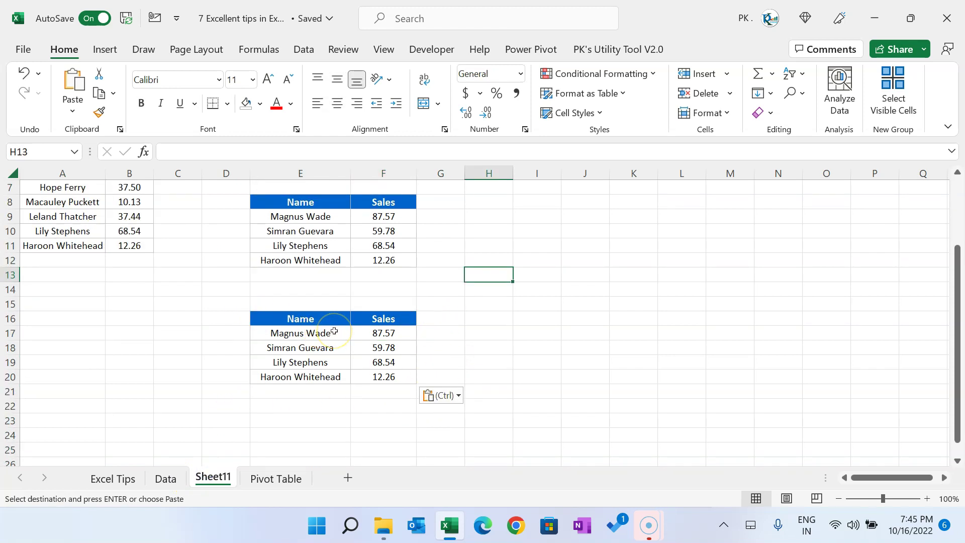
scroll(334, 331, "up", 2)
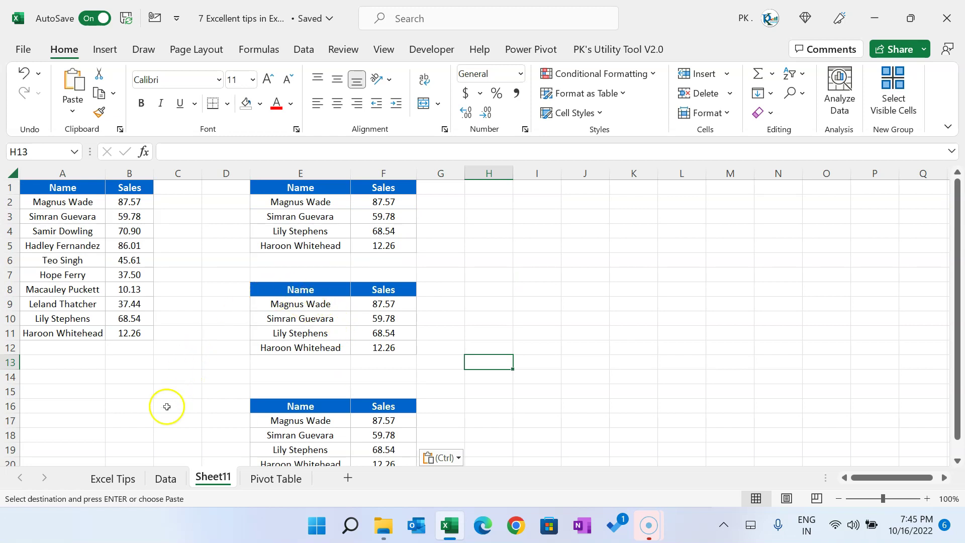
Select the Full screen entry on the Excel Tips sheet and pick Full Screen [Toggle Full Screen View] from the commands not in the ribbon
left_click(115, 478)
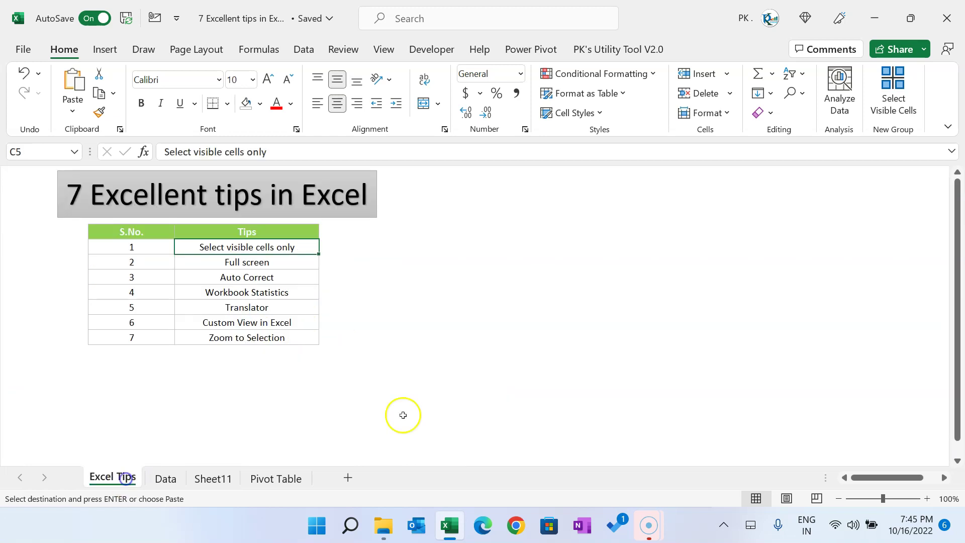
left_click(269, 262)
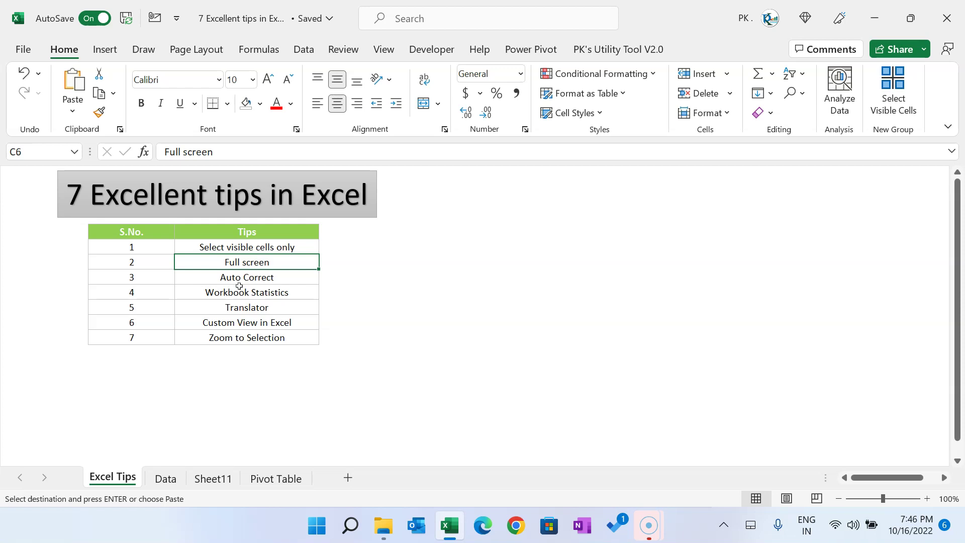
right_click(943, 91)
left_click(885, 124)
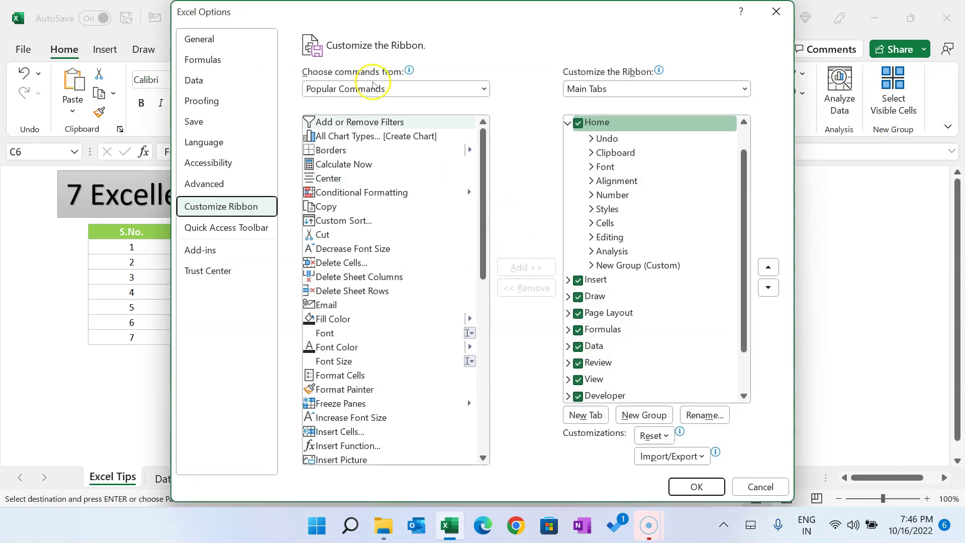
left_click(368, 89)
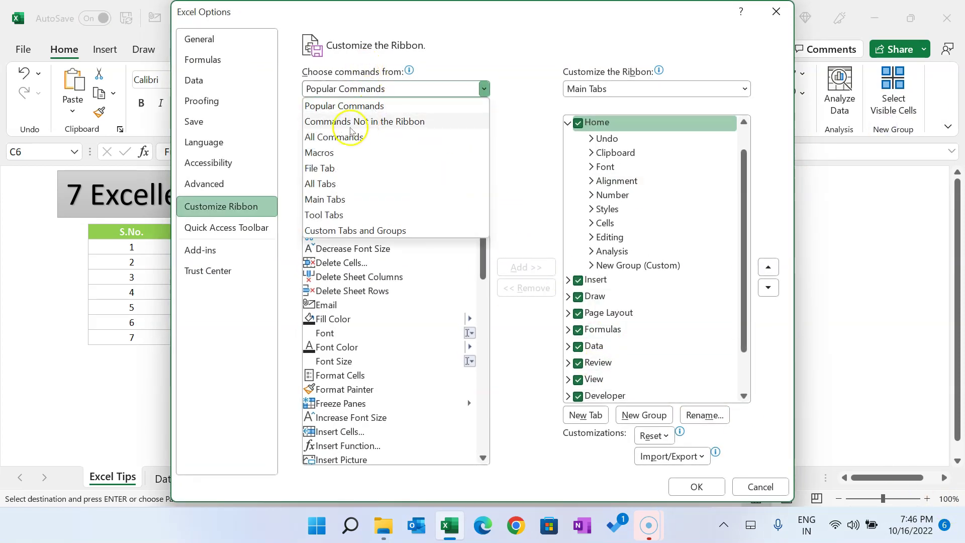
left_click(413, 121)
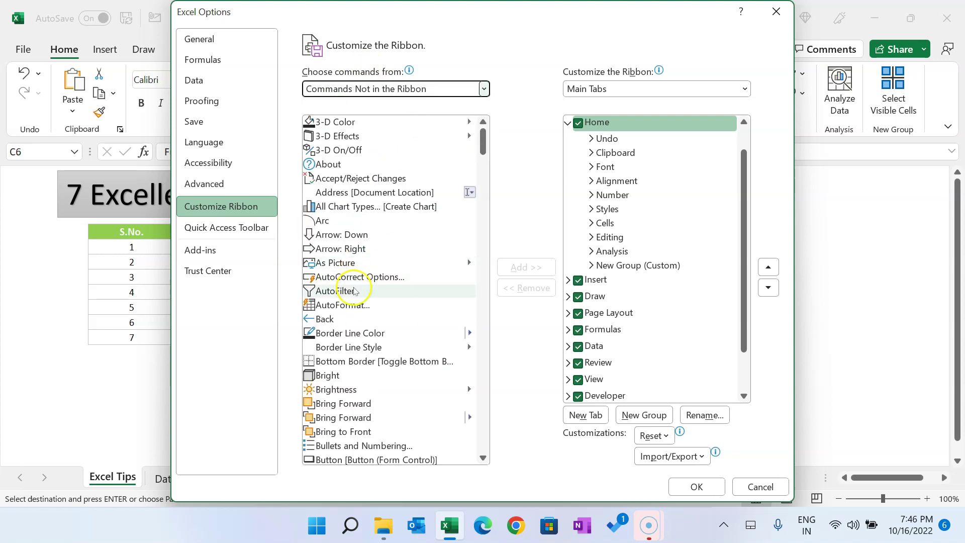
scroll(366, 341, "down", 6)
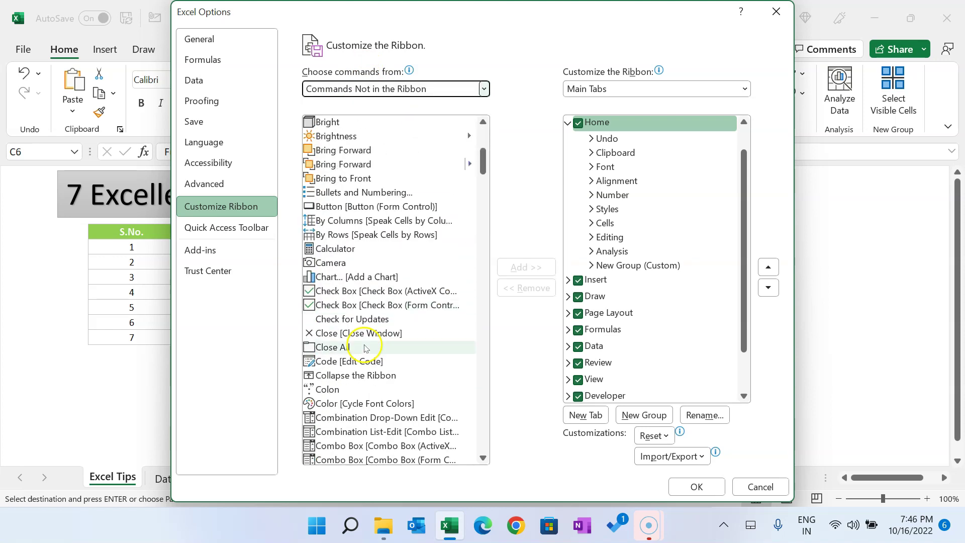
scroll(366, 348, "down", 10)
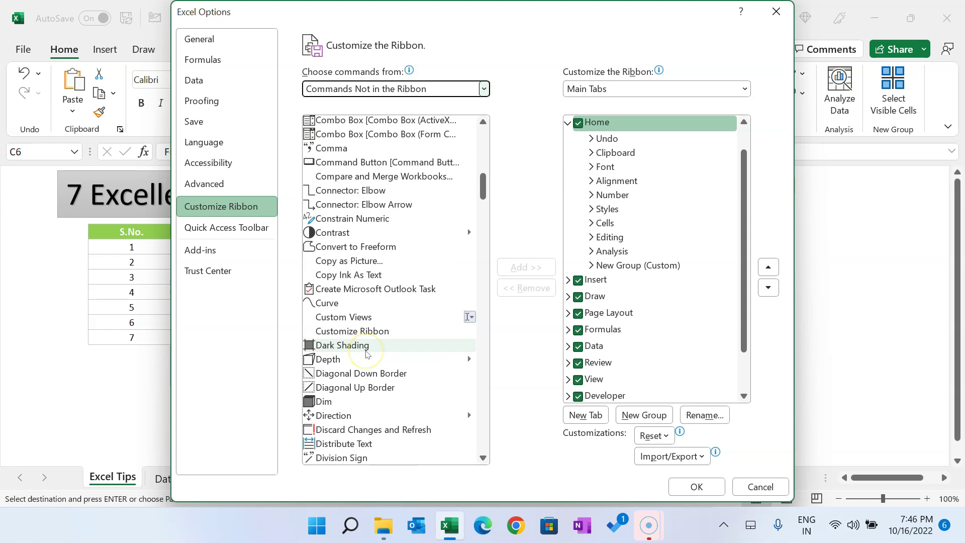
scroll(366, 354, "down", 9)
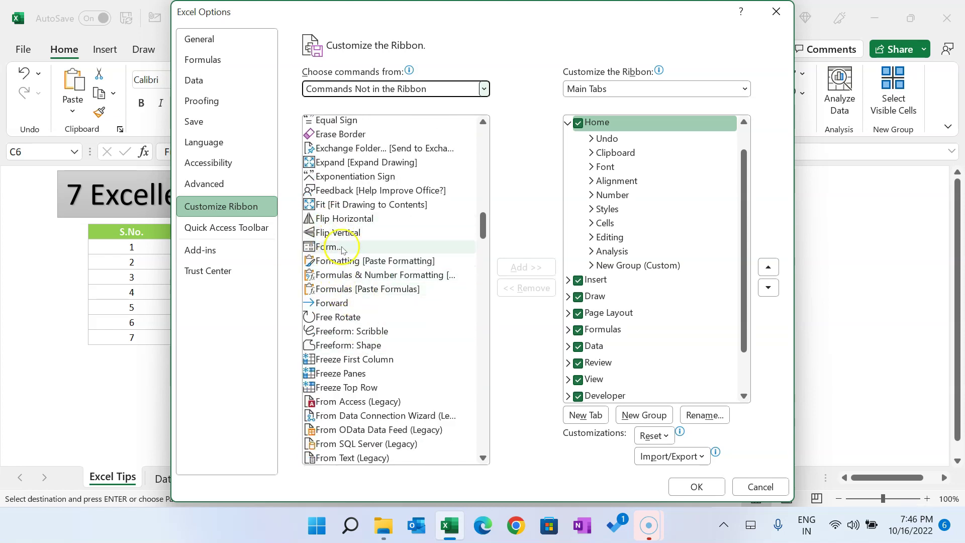
scroll(356, 233, "down", 5)
left_click(335, 283)
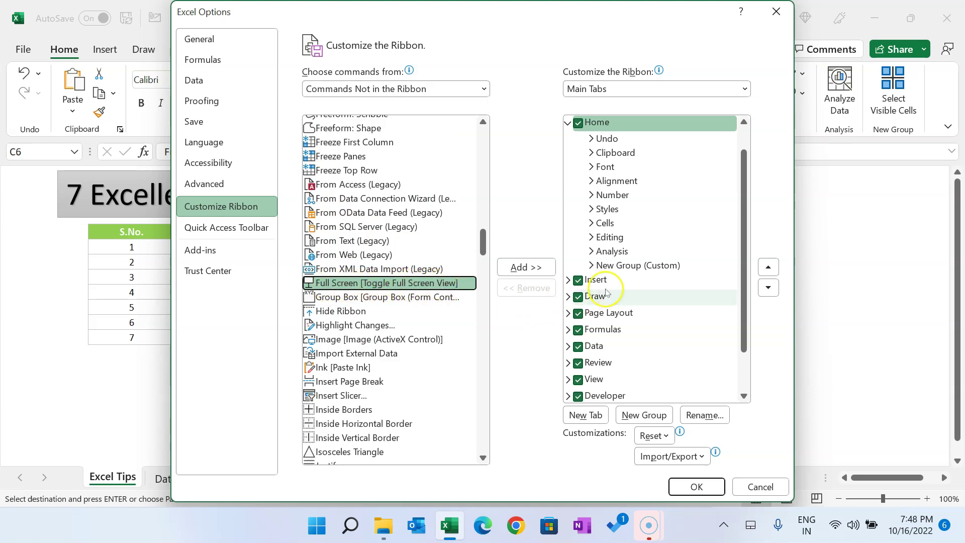
Add the Full Screen command to the existing custom group on the Home ribbon and apply the customization
left_click(669, 266)
left_click(591, 265)
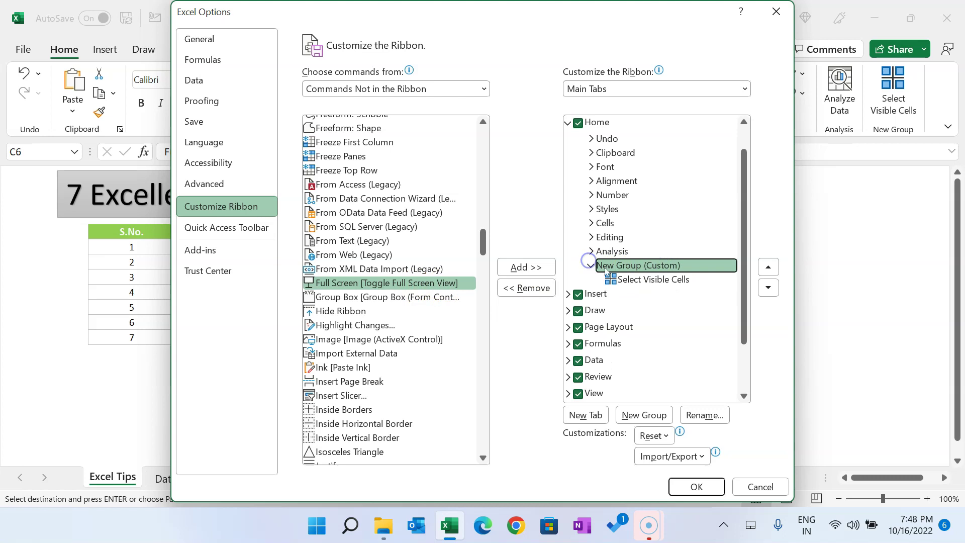
left_click(526, 267)
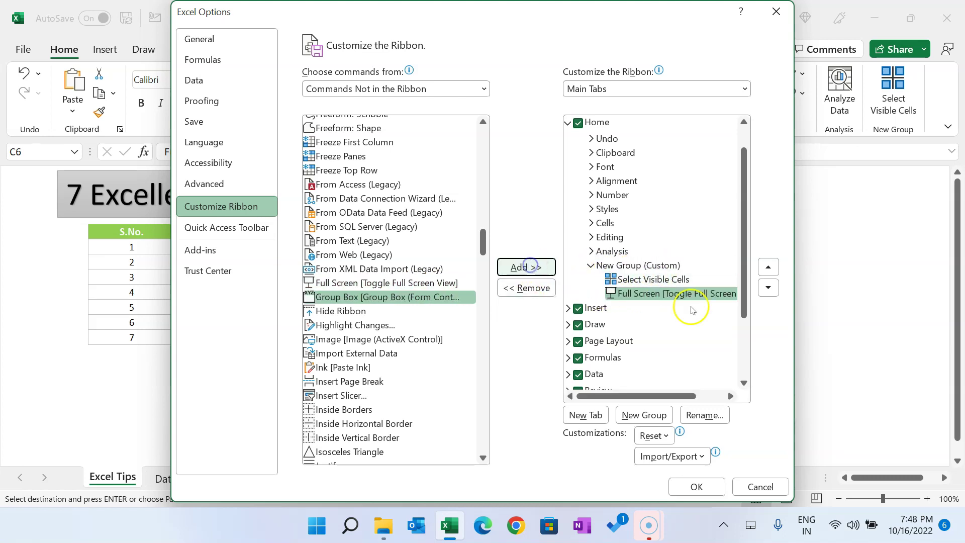
left_click(697, 486)
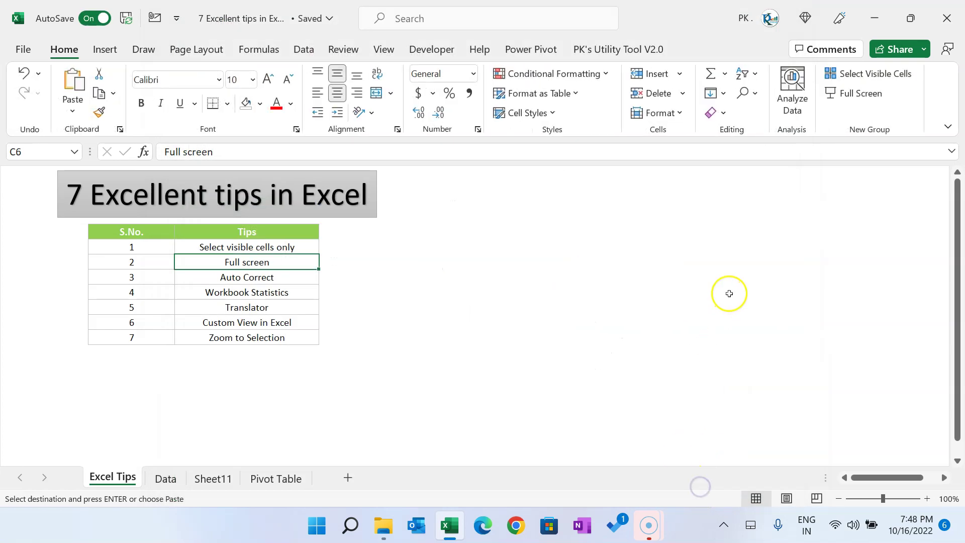
Switch the workbook to full screen view, select the empty cell I7 and return to the normal view
left_click(860, 94)
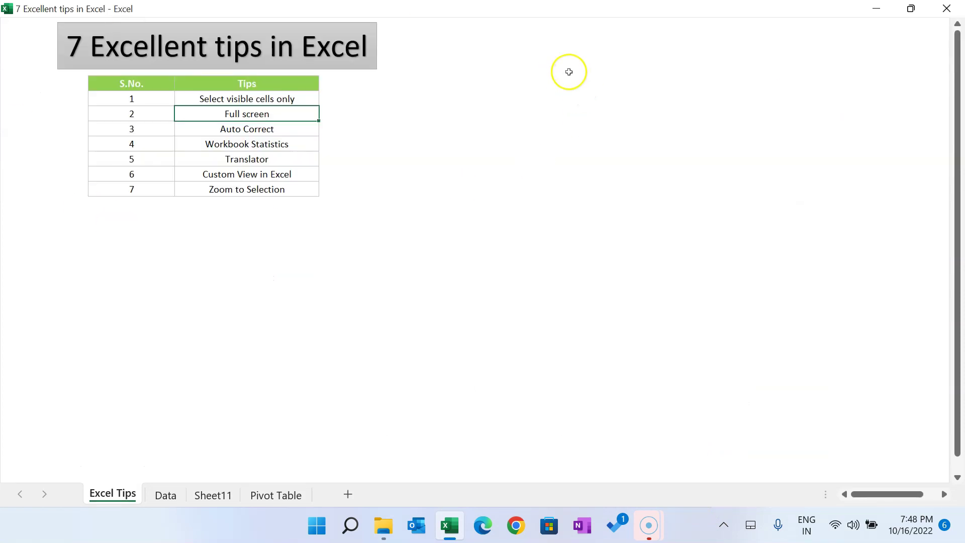
left_click(650, 80)
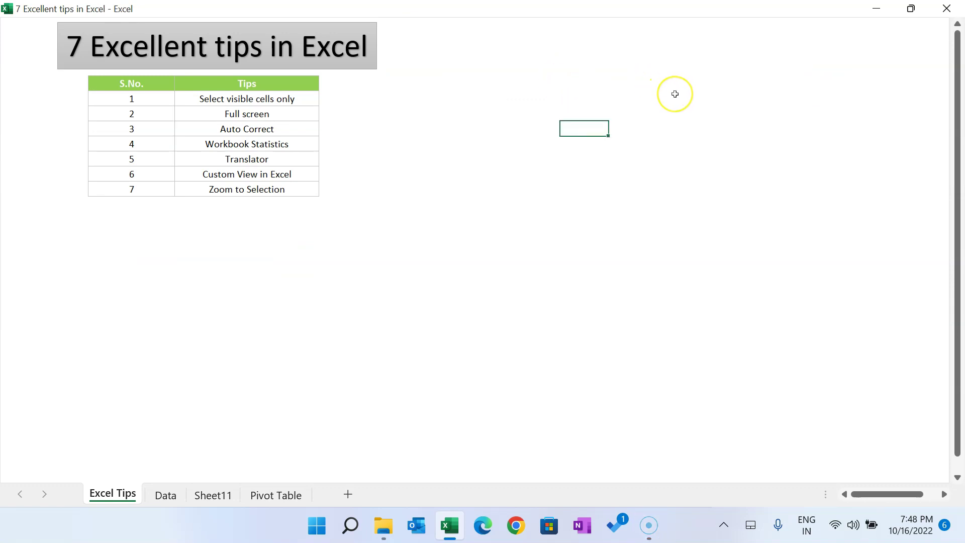
key("Escape")
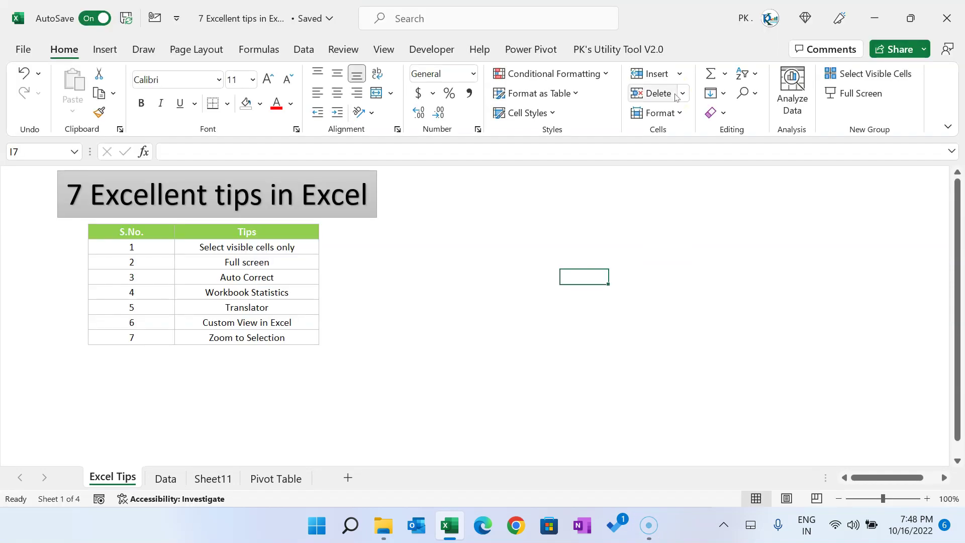
Toggle the full screen view on and off twice and select the empty cell F7
left_click(842, 94)
key("Escape")
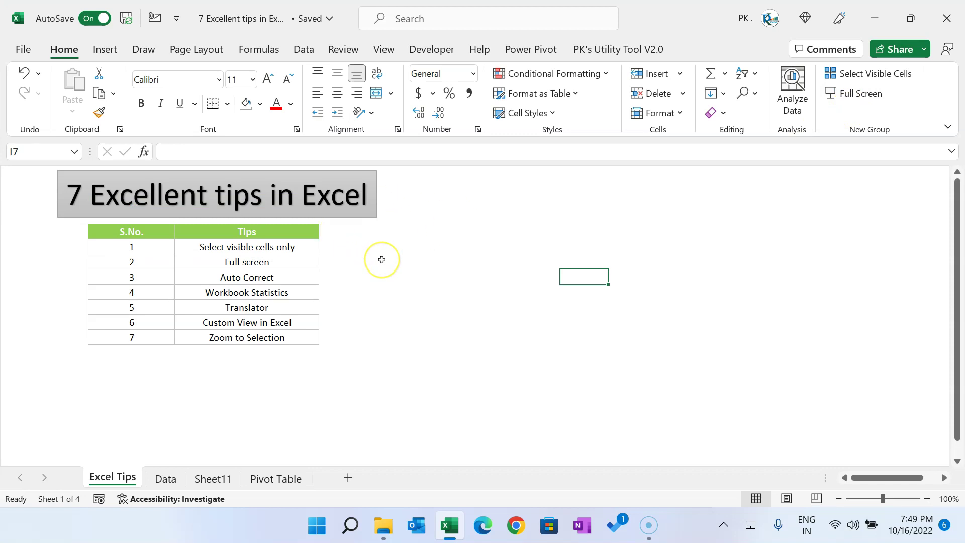
key("ctrl+shift+F1")
key("ctrl+shift+F1")
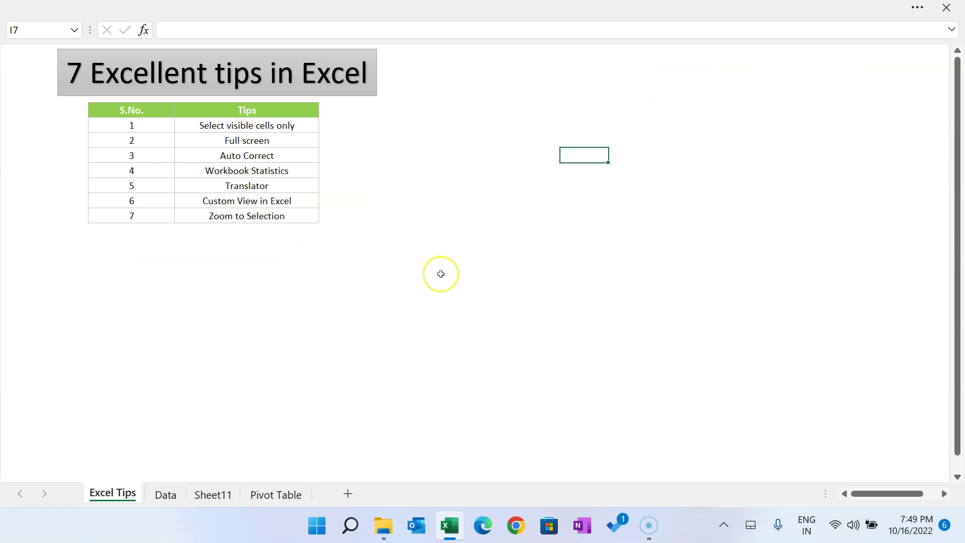
key("ctrl+shift+F1")
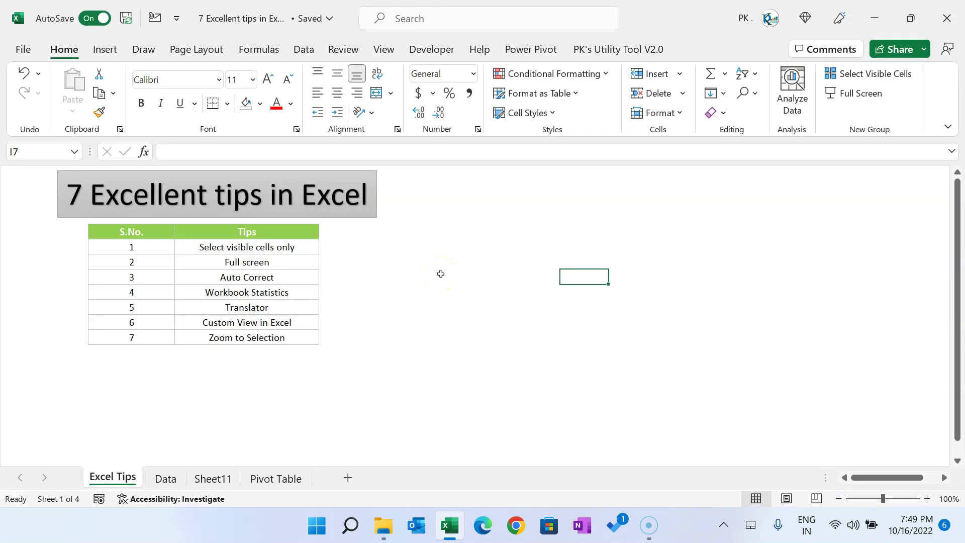
left_click(454, 274)
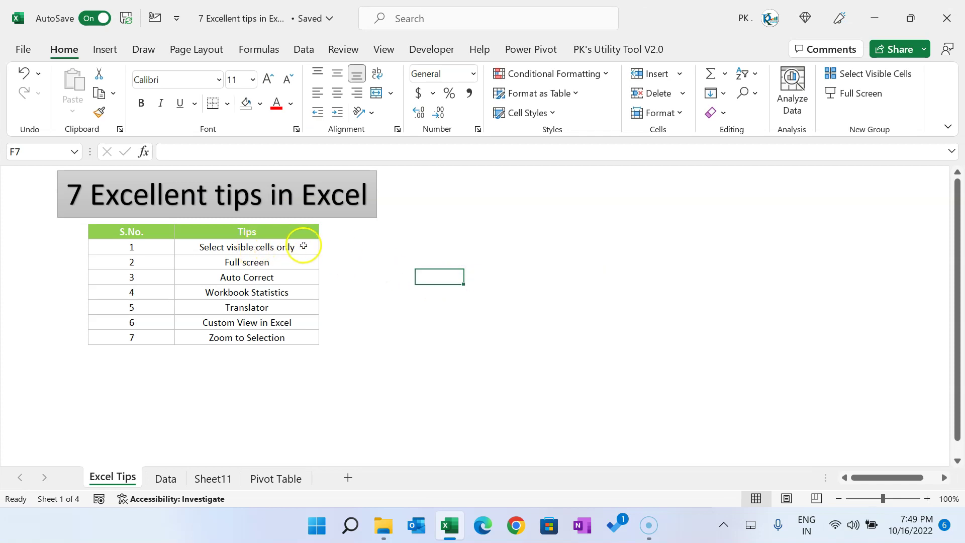
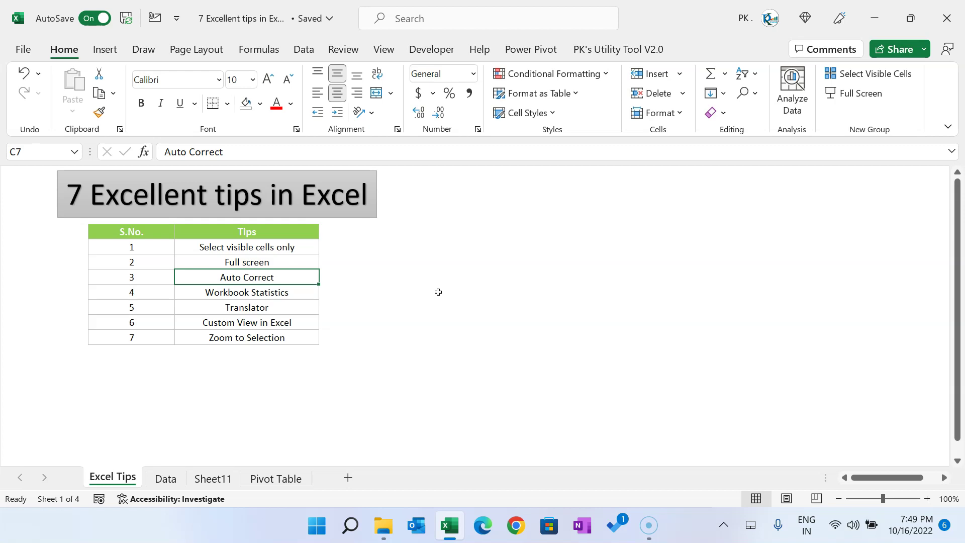
Enter the heading Code in cell I2 of Sheet11
left_click(215, 478)
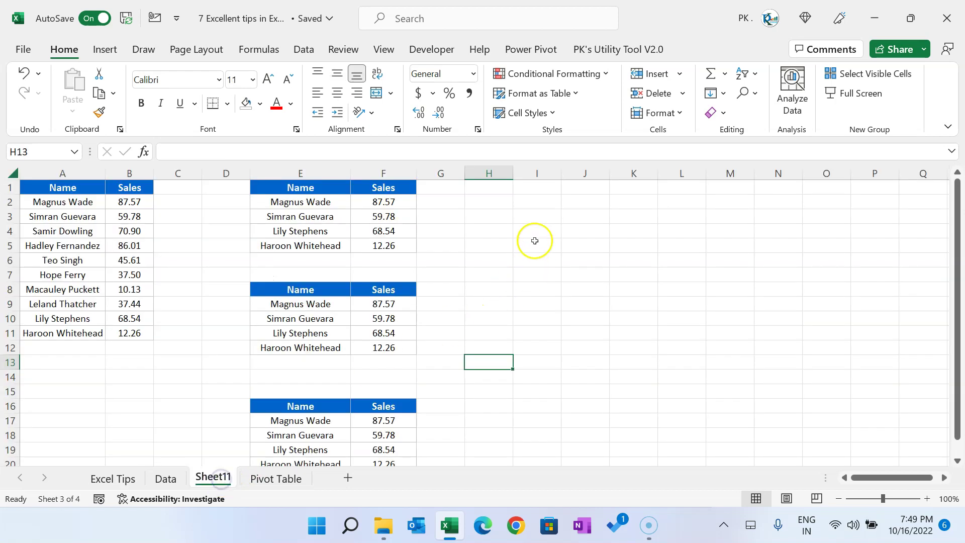
left_click(539, 213)
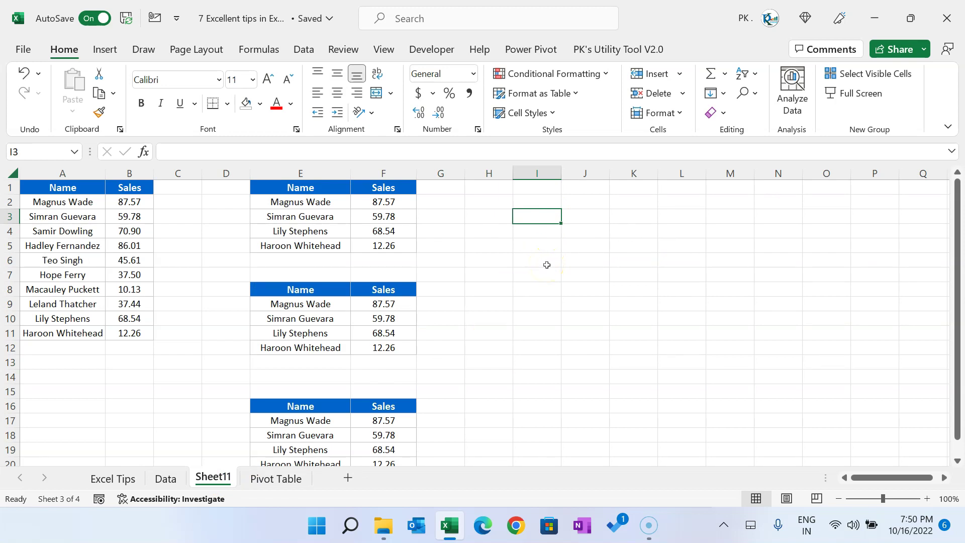
key("Up")
type("Co")
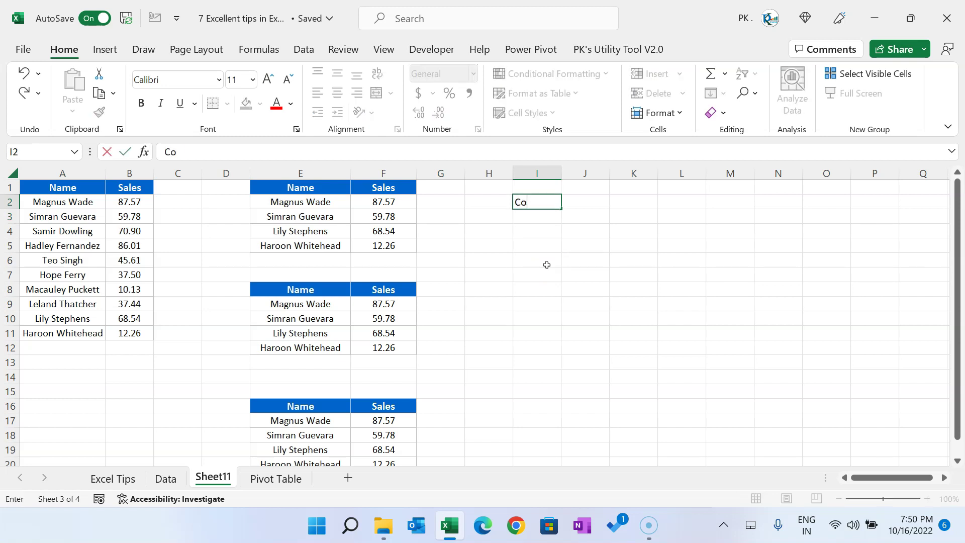
type("de")
key("Return")
Open the AutoCorrect options from the Proofing settings of Excel Options
left_click(20, 50)
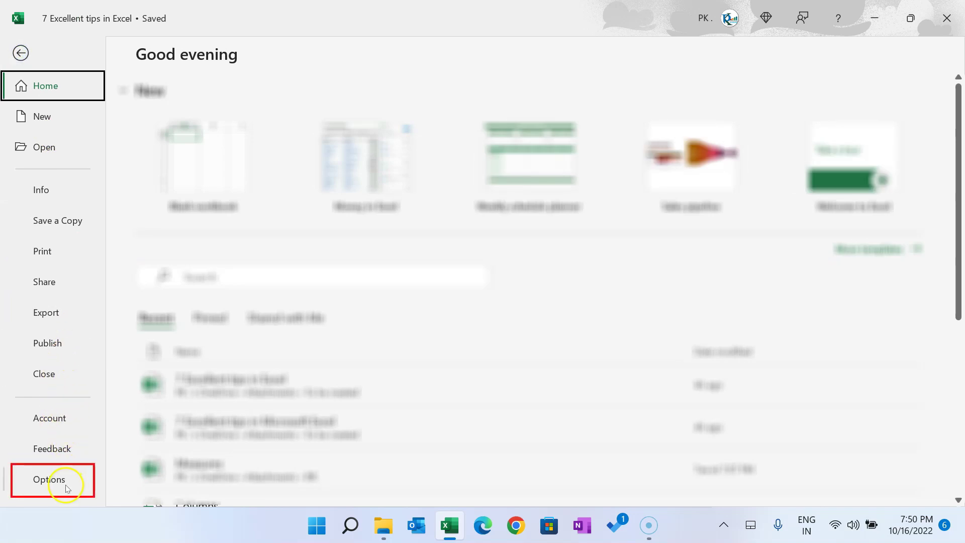
key("Escape")
key("alt+t+o")
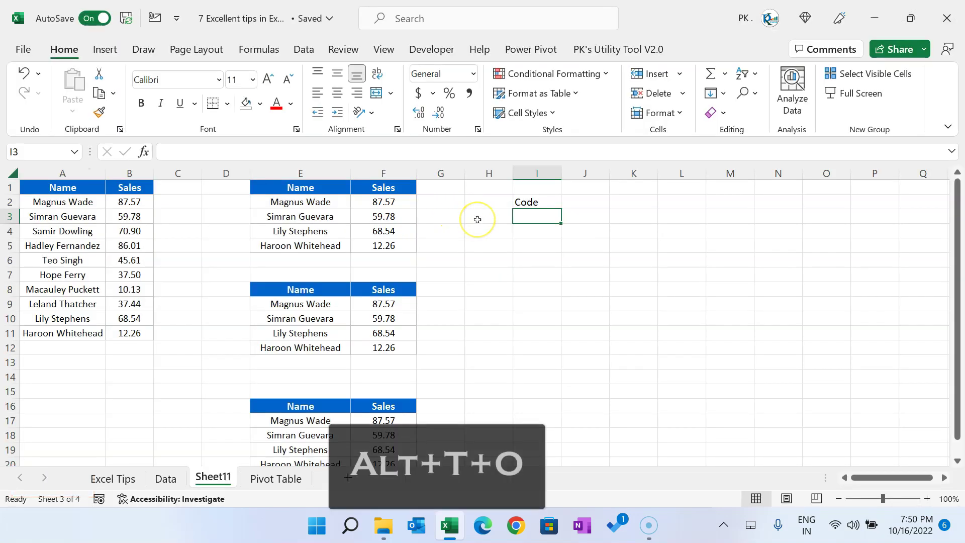
key("alt+t")
key("o")
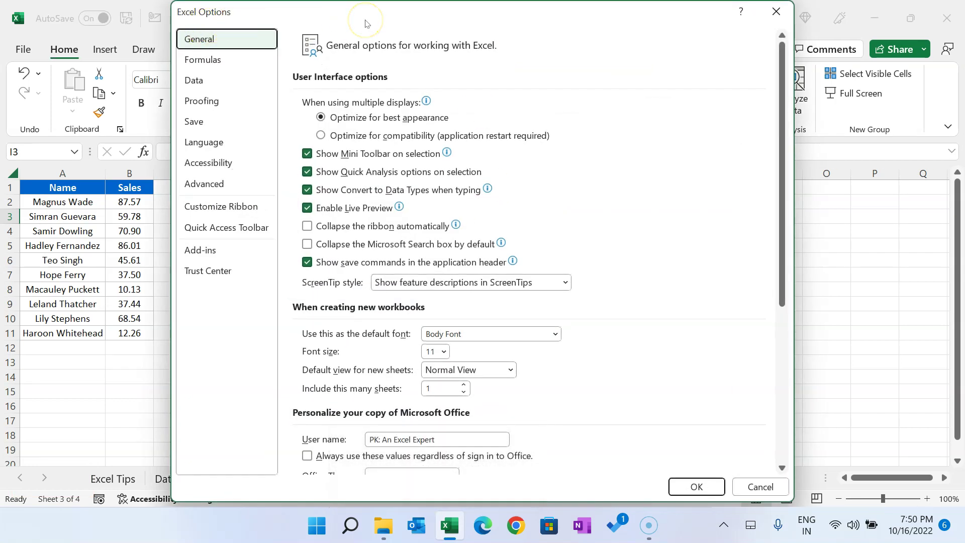
left_click(217, 106)
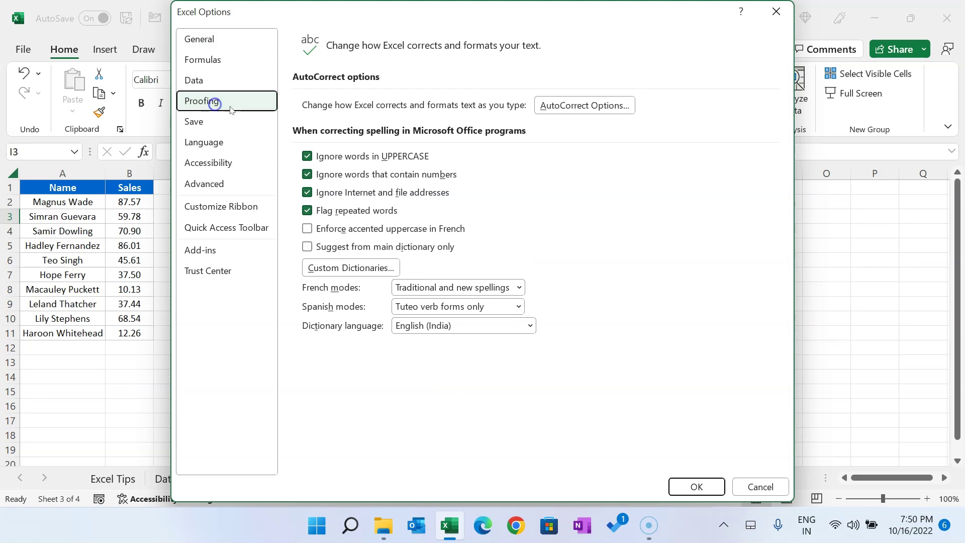
left_click(601, 106)
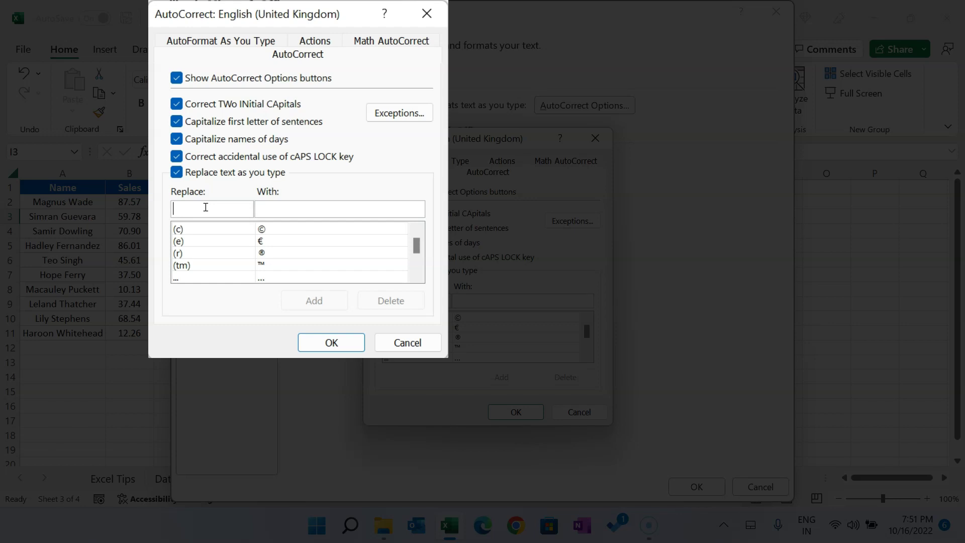
Add an AutoCorrect entry that replaces ^ with "RC-10005323 -" and apply the options
type("^")
left_click(278, 206)
type("R")
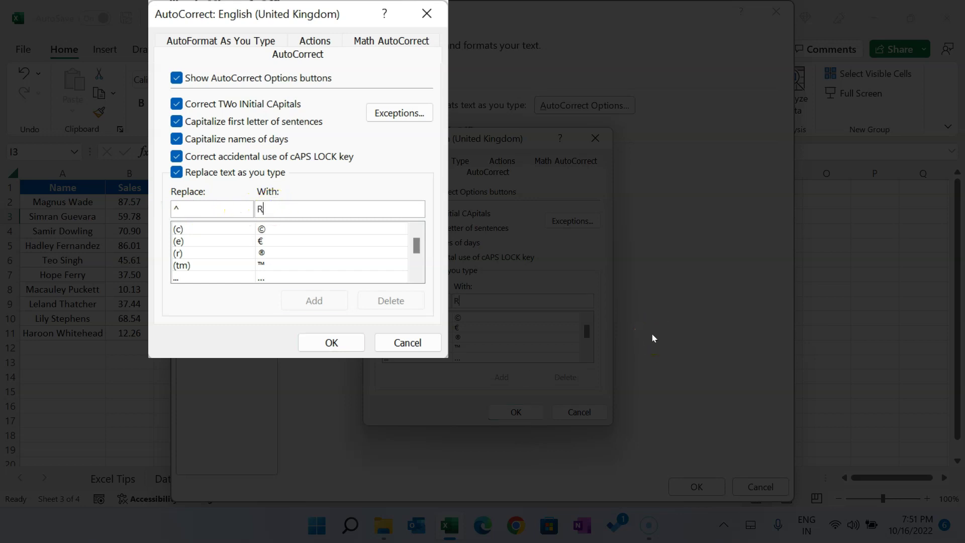
type("C-1000")
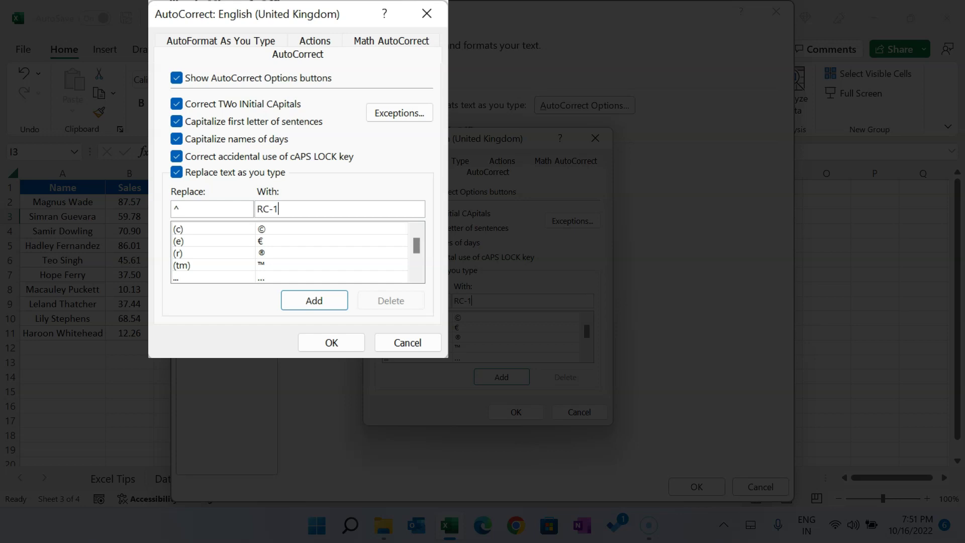
type("5323 -")
left_click(334, 300)
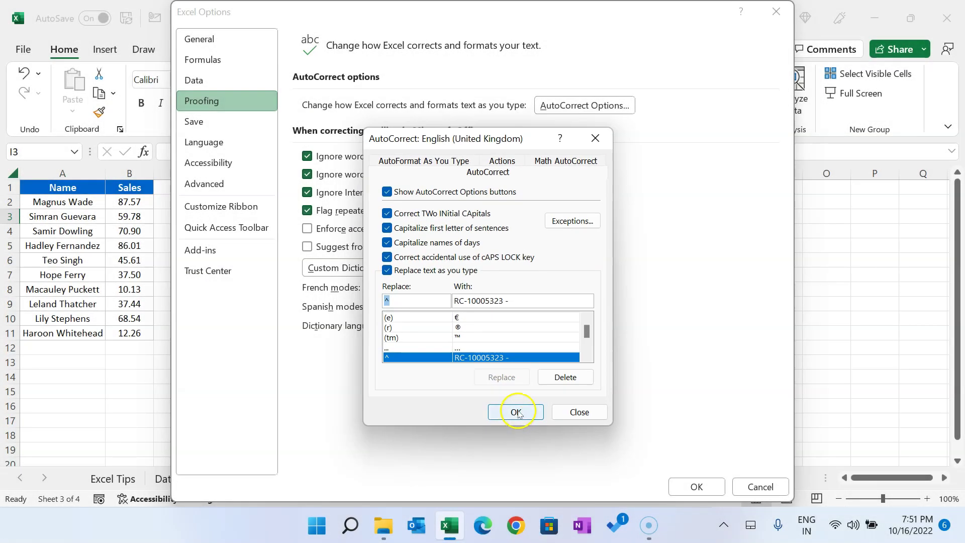
left_click(516, 411)
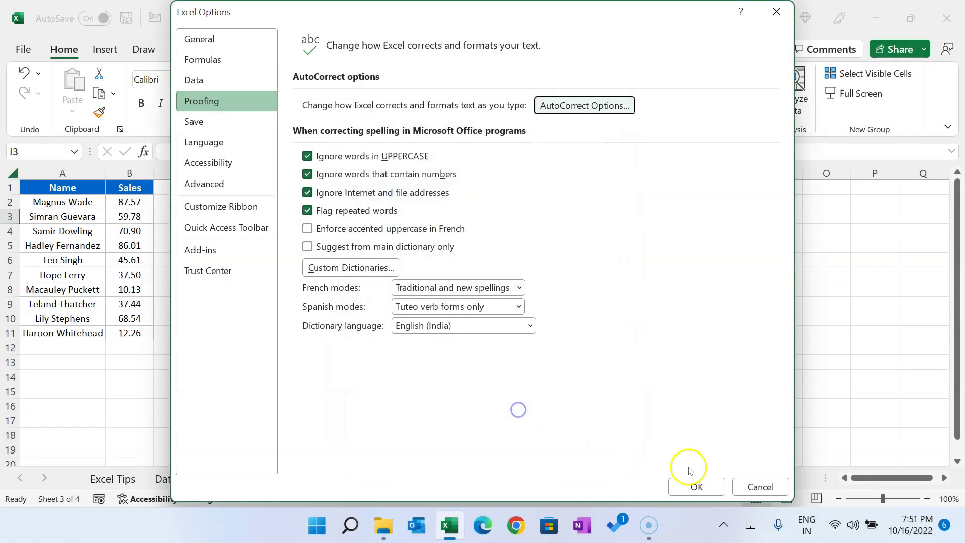
left_click(695, 486)
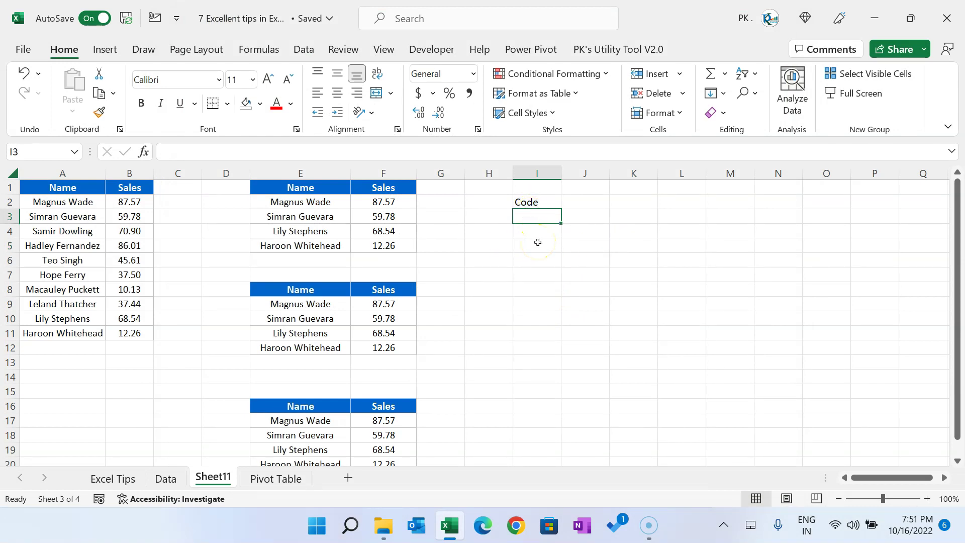
Enter RC-10005323 - 121 in cell I3, using the ^ AutoCorrect shortcut for the prefix
type("^")
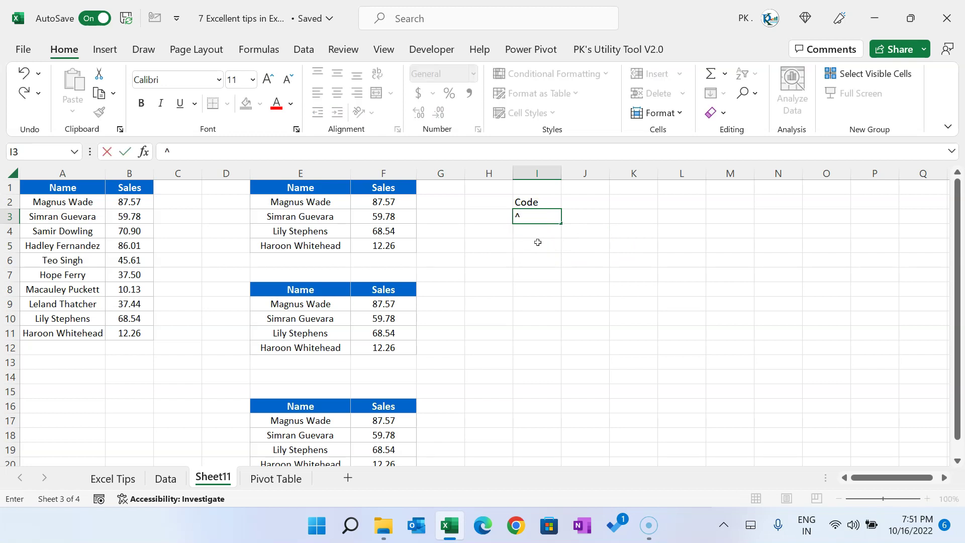
type("RC-10005323 -")
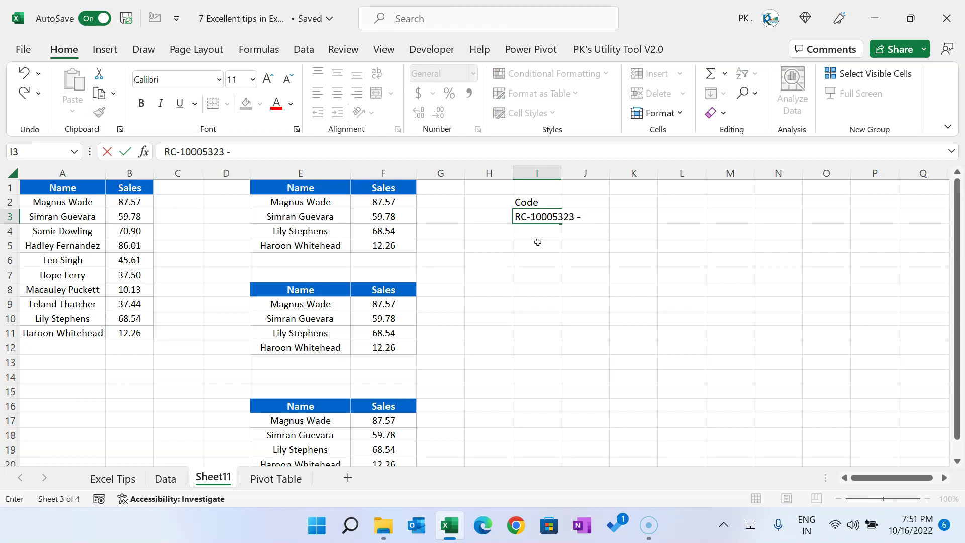
type("121")
key("Return")
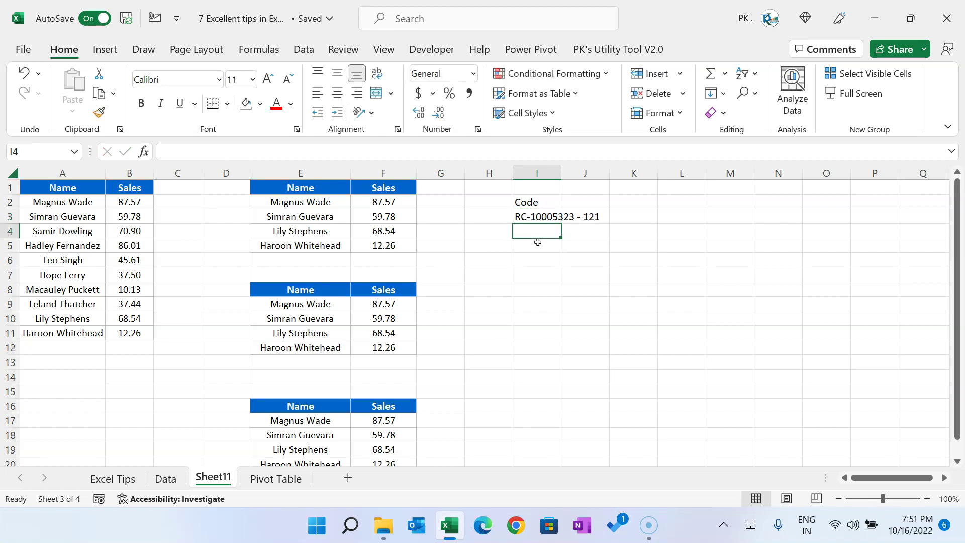
Enter RC-10005323 - 343 in I4 and RC-10005323 - 232 in I5, using the ^ shortcut for the prefix
type("^")
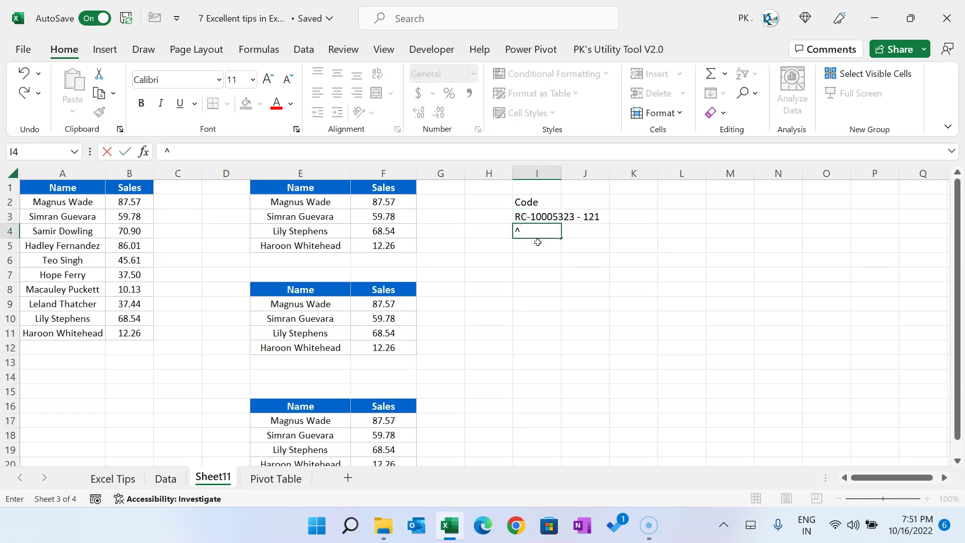
key("BackSpace")
type("RC-10005323 - ")
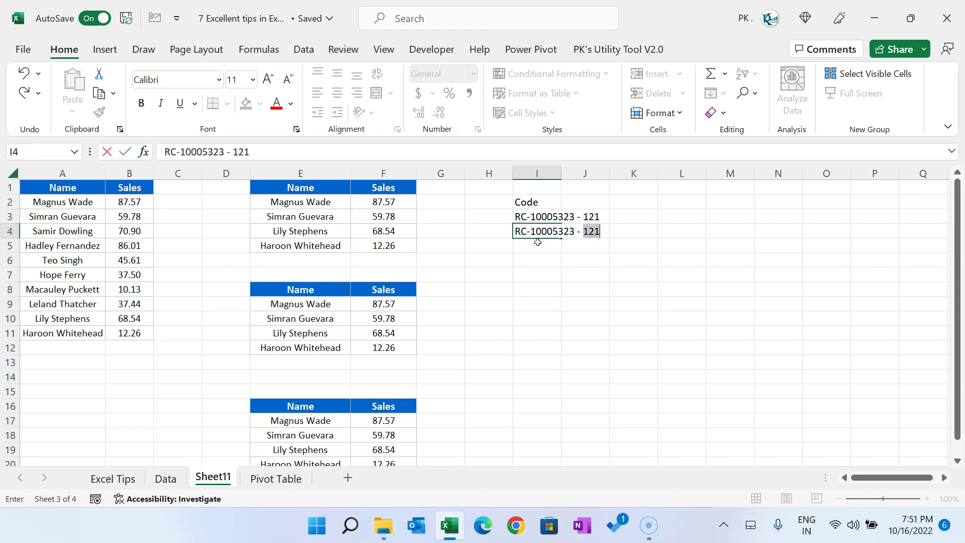
type("343")
key("Return")
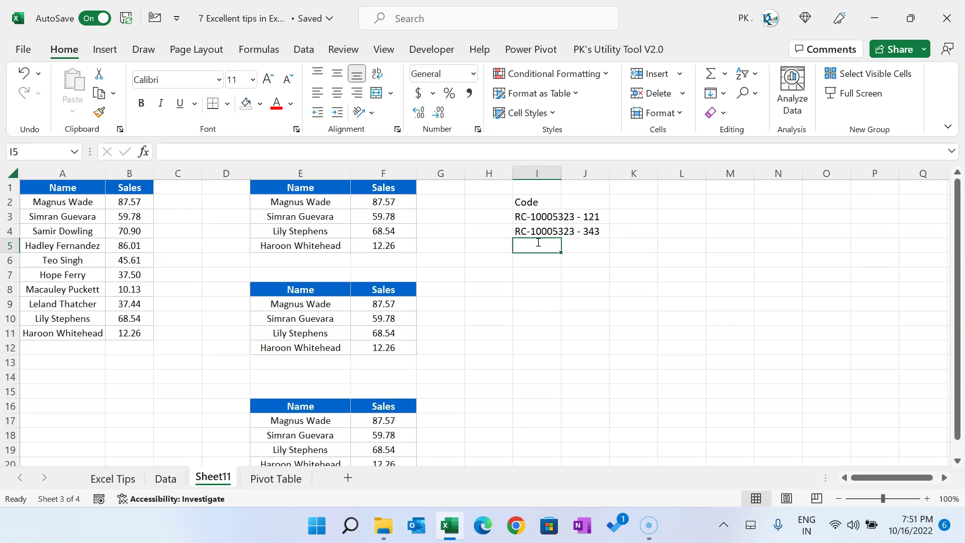
type("^")
key("BackSpace")
type("RC-10005323 - ")
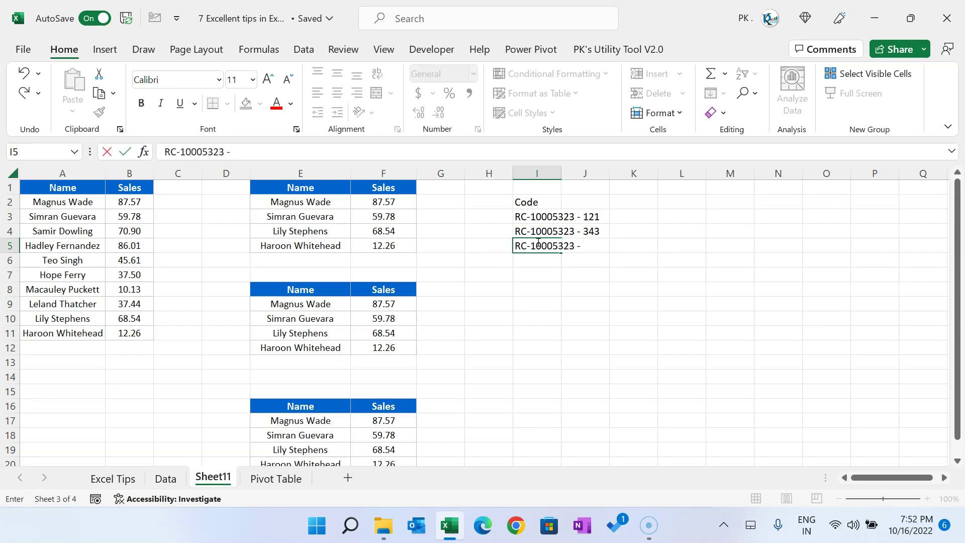
type("232")
key("Return")
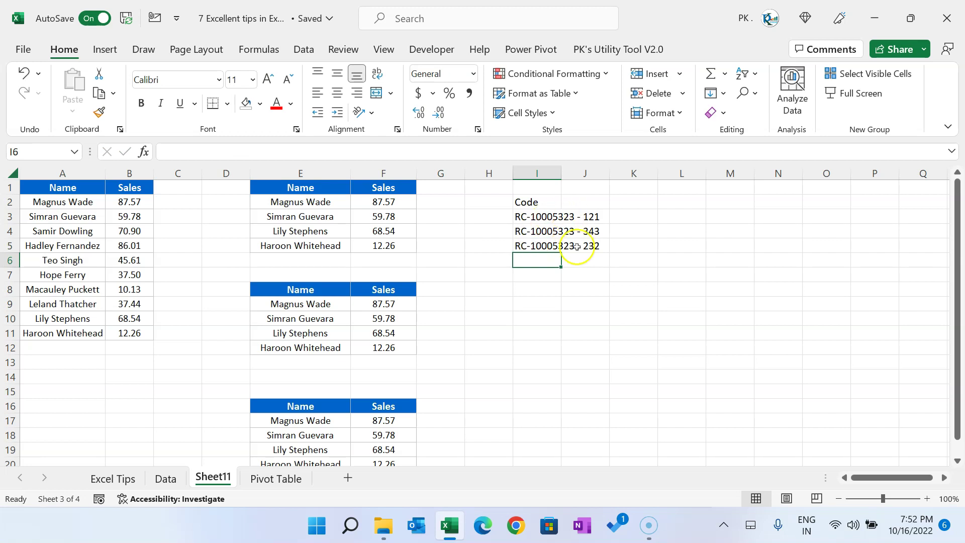
Try the built-in (r) autocorrection in cell I7, clear the symbol and select the Code heading
left_click_drag(533, 218, 535, 245)
left_click(513, 280)
type("(r)")
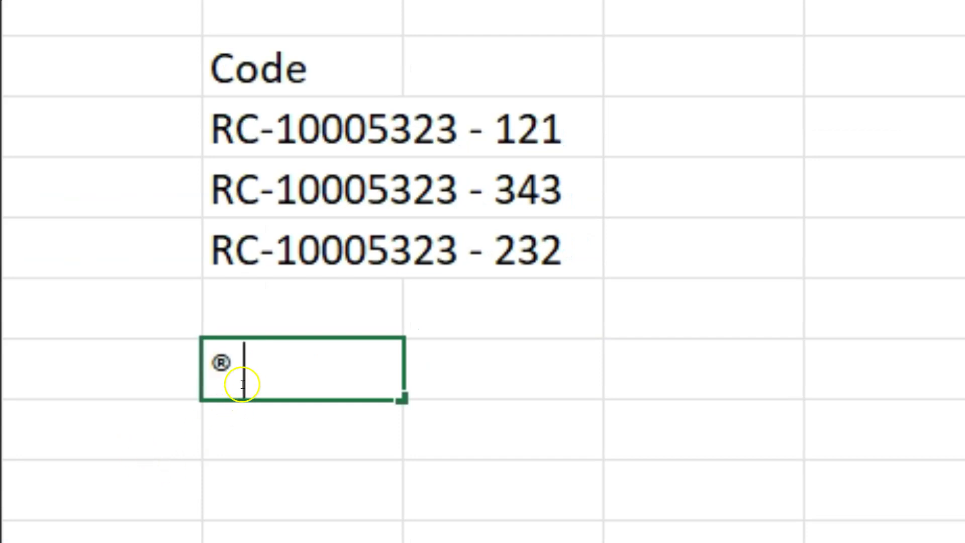
left_click_drag(244, 362, 196, 371)
key("Delete")
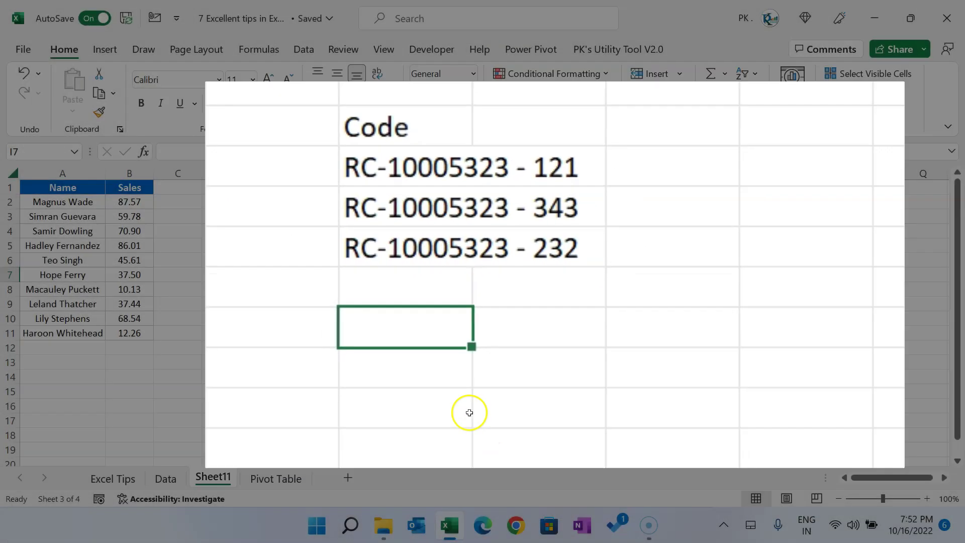
left_click(388, 73)
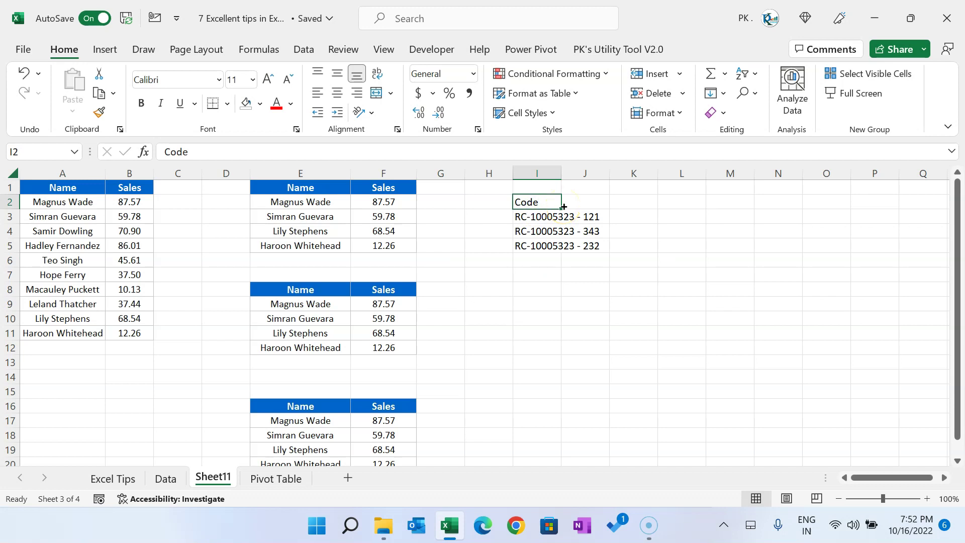
Return to the Excel Tips sheet and review the Workbook Statistics for the current sheet and workbook
key("ctrl+Page_Up")
key("ctrl+Page_Up")
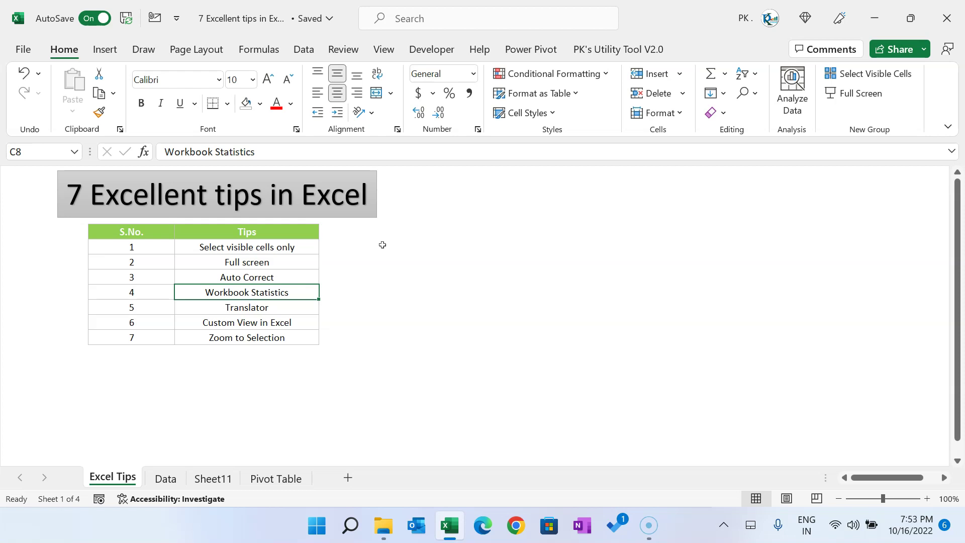
left_click(340, 48)
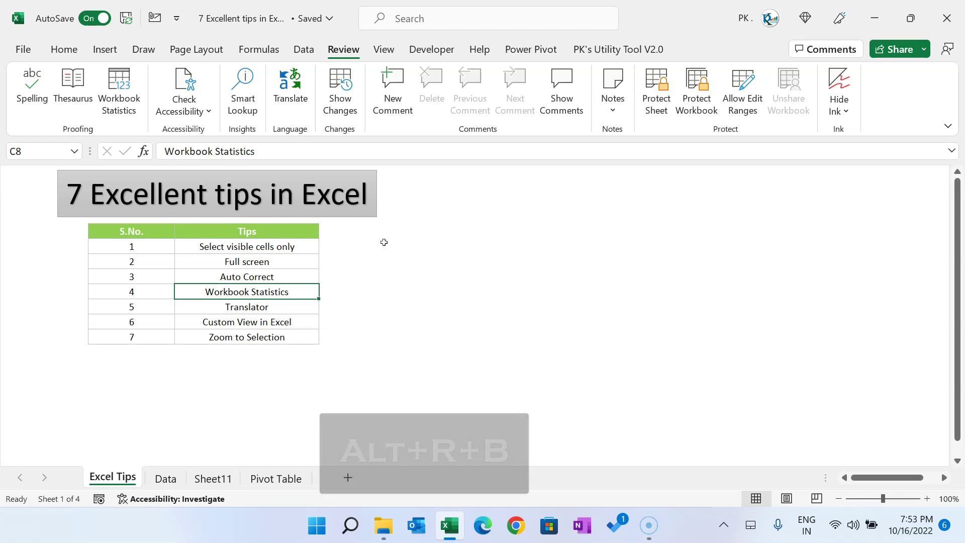
key("alt+r")
key("b")
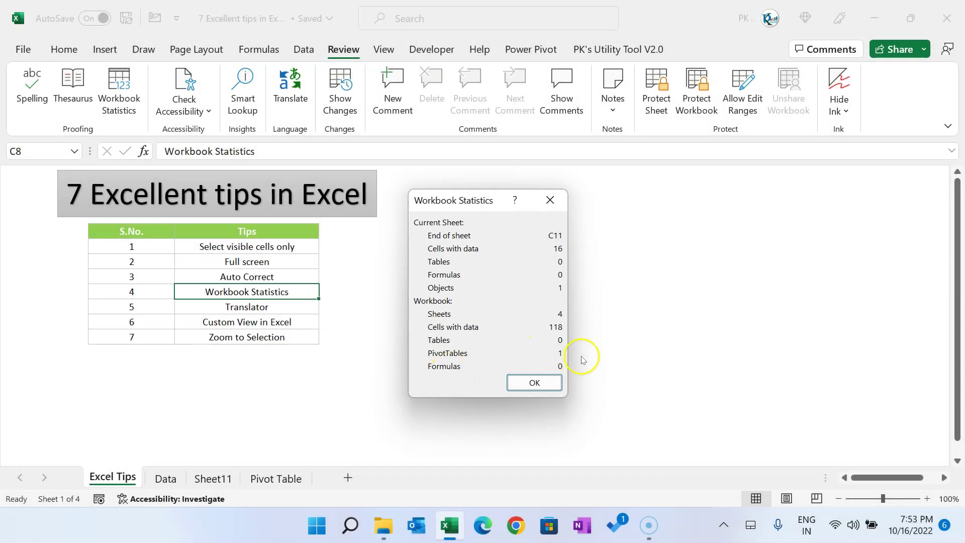
left_click(536, 383)
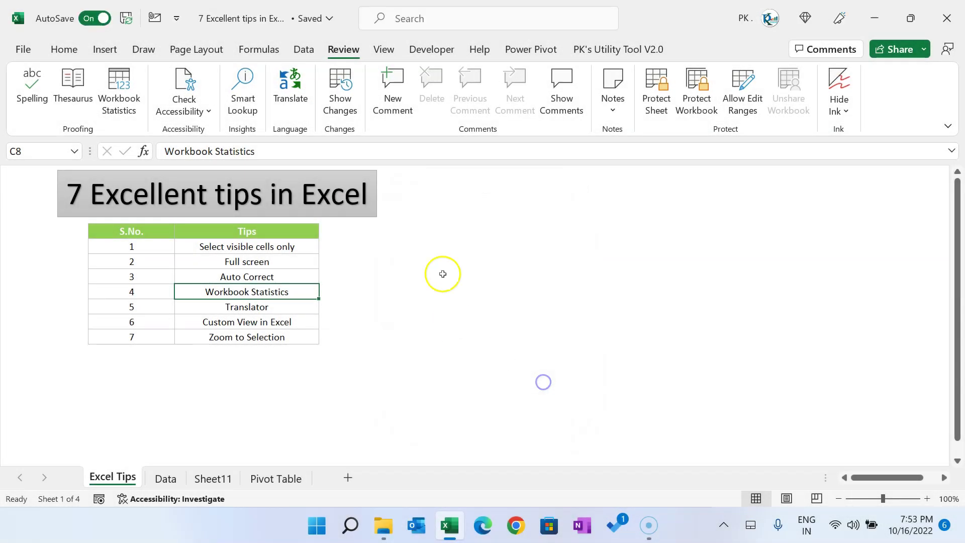
Enter the formula =1+1 in cell F6 of the Excel Tips sheet and reselect that cell
left_click(439, 263)
type("=")
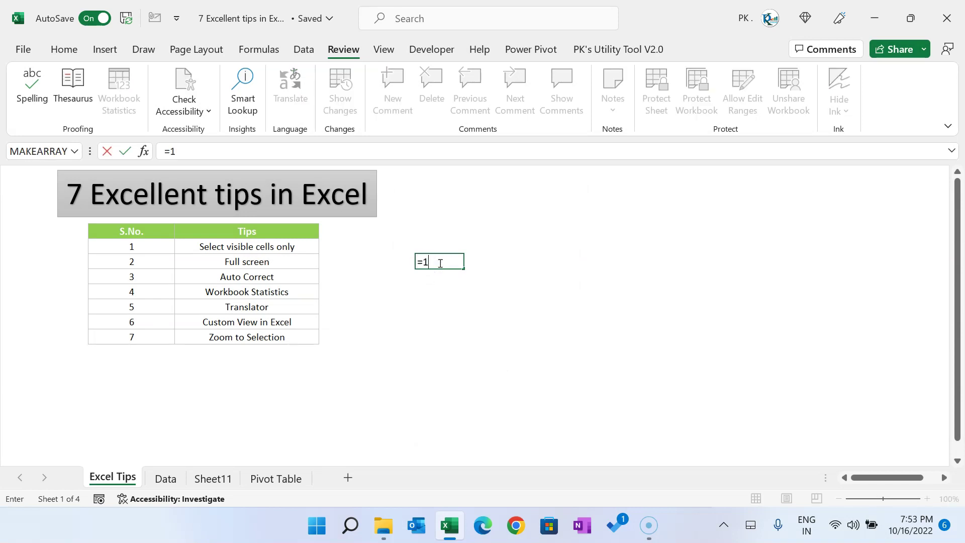
type("1+1")
key("Return")
left_click(439, 261)
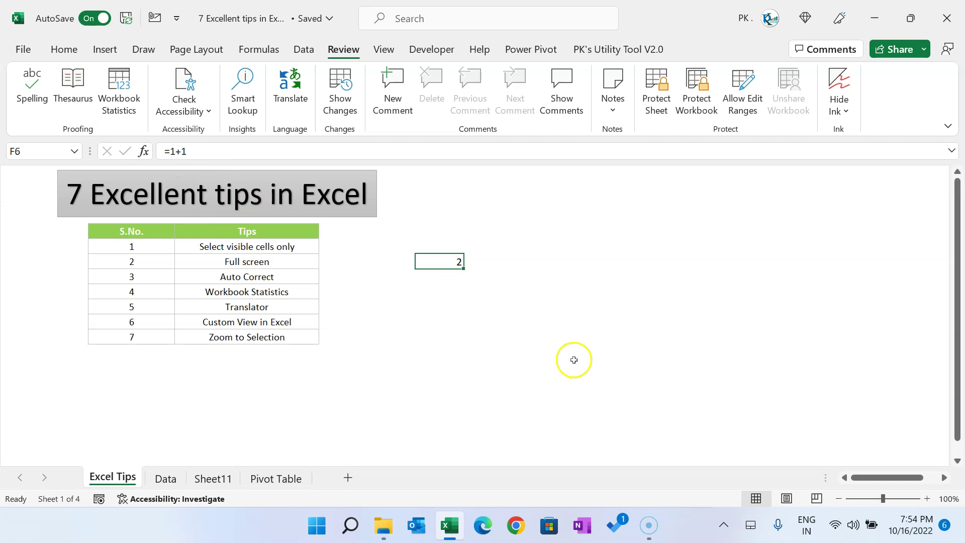
Review the Workbook Statistics again with the new formula in place, and close them
key("Down")
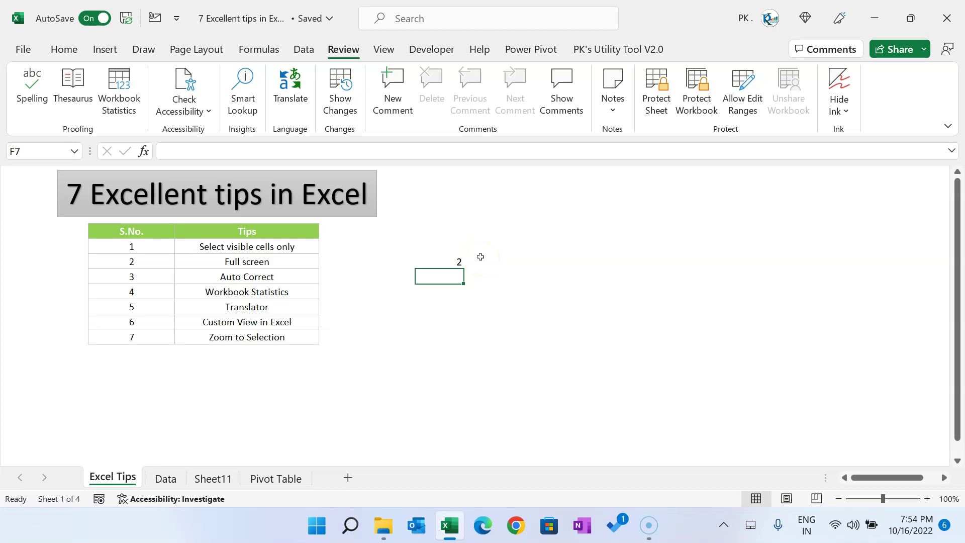
key("ctrl+shift+g")
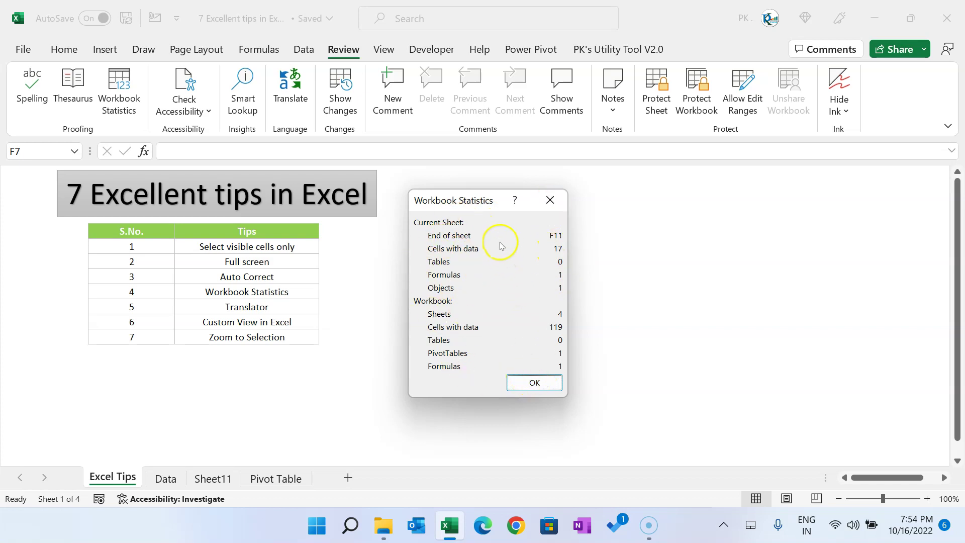
left_click(536, 381)
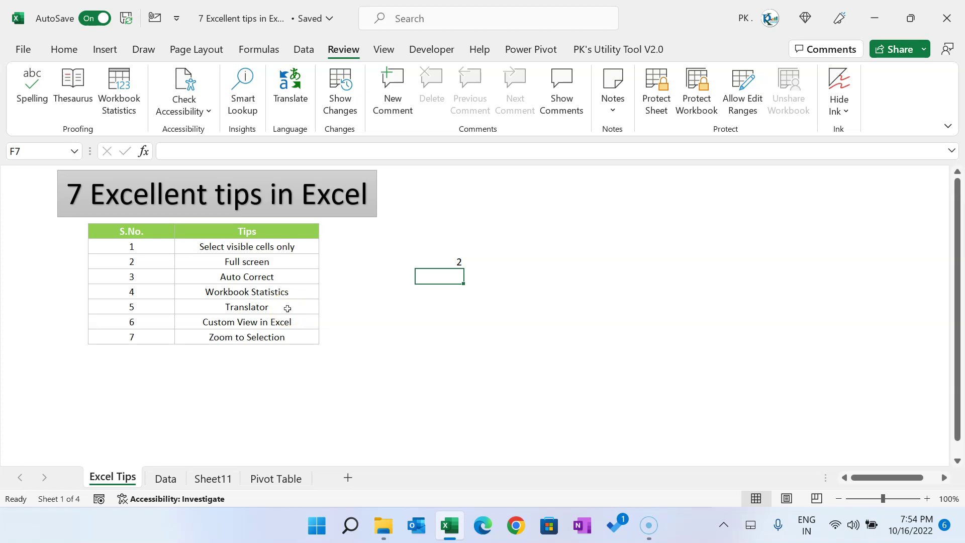
Translate the text of cell C5, "Select visible cells only", from English into Spanish with the Translator
left_click(255, 247)
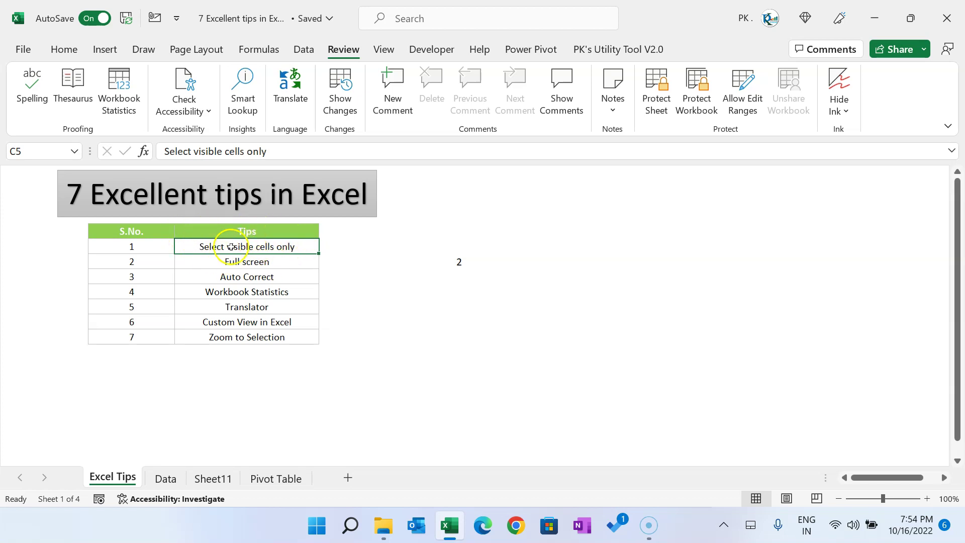
left_click(259, 262)
left_click(258, 278)
left_click(265, 253)
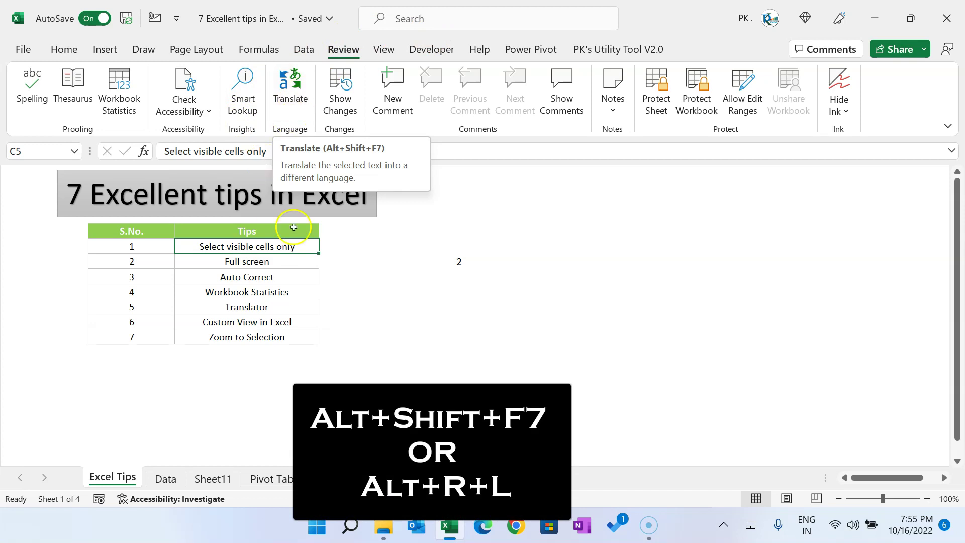
key("alt+shift+F7")
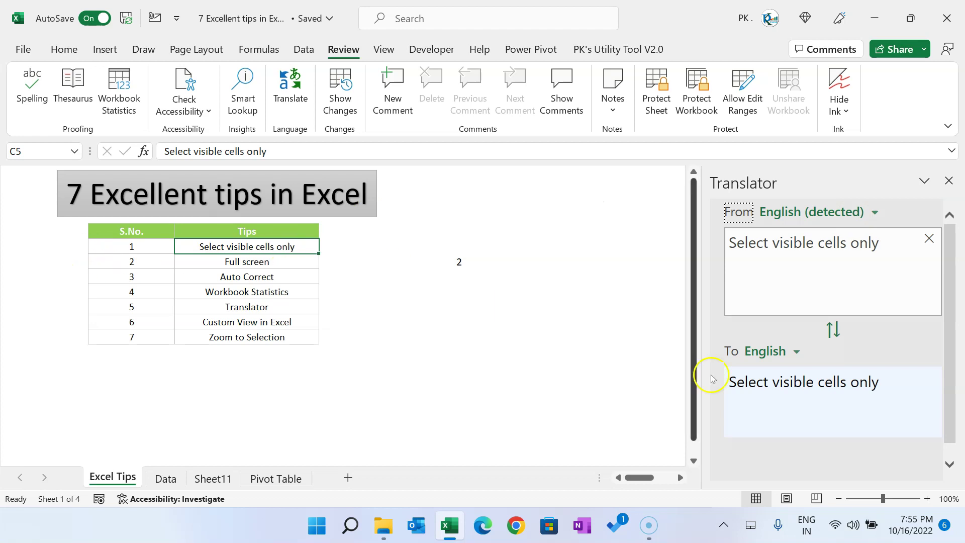
left_click(796, 352)
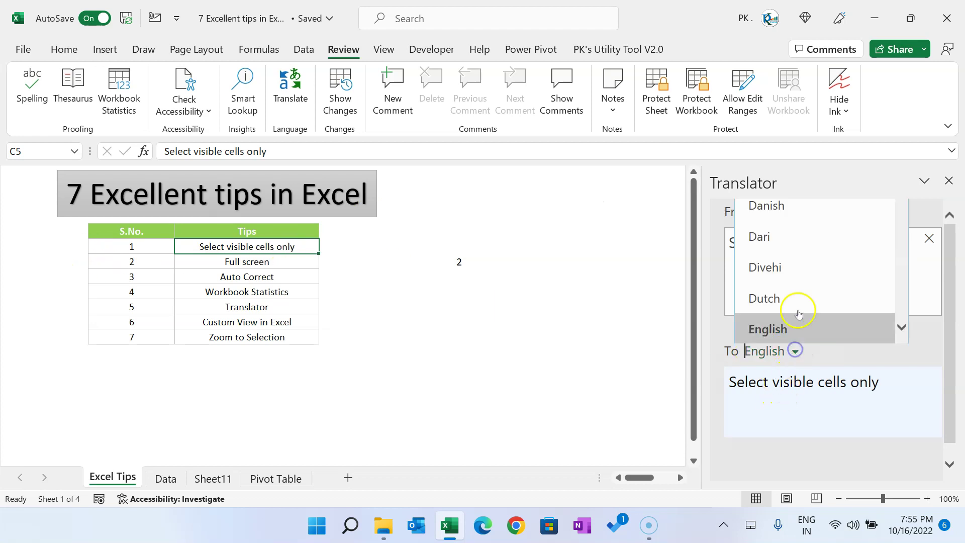
type("sp")
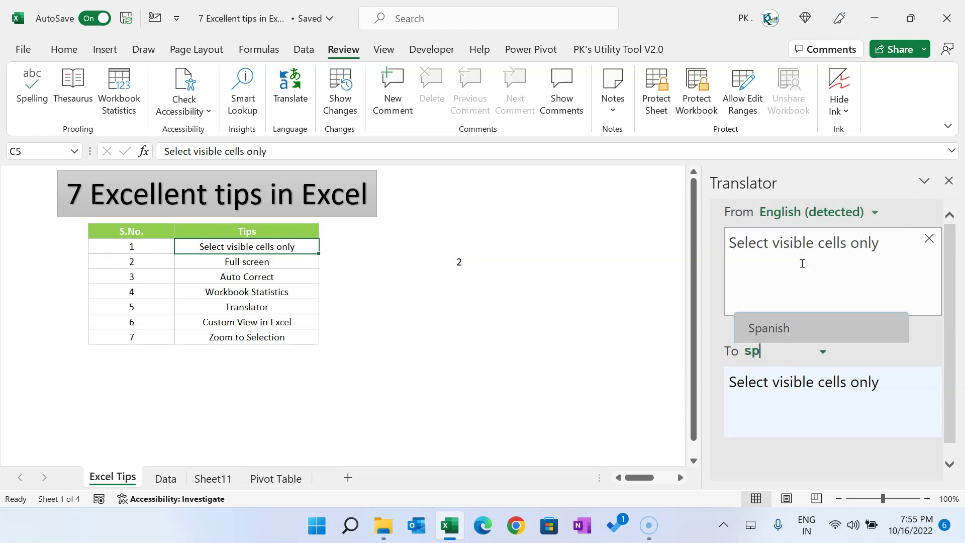
left_click(780, 328)
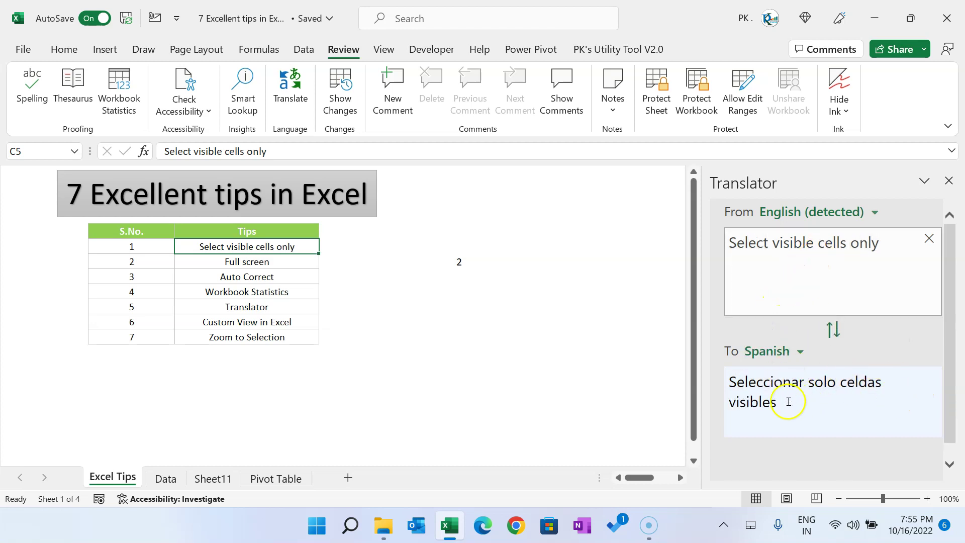
scroll(955, 313, "down", 1)
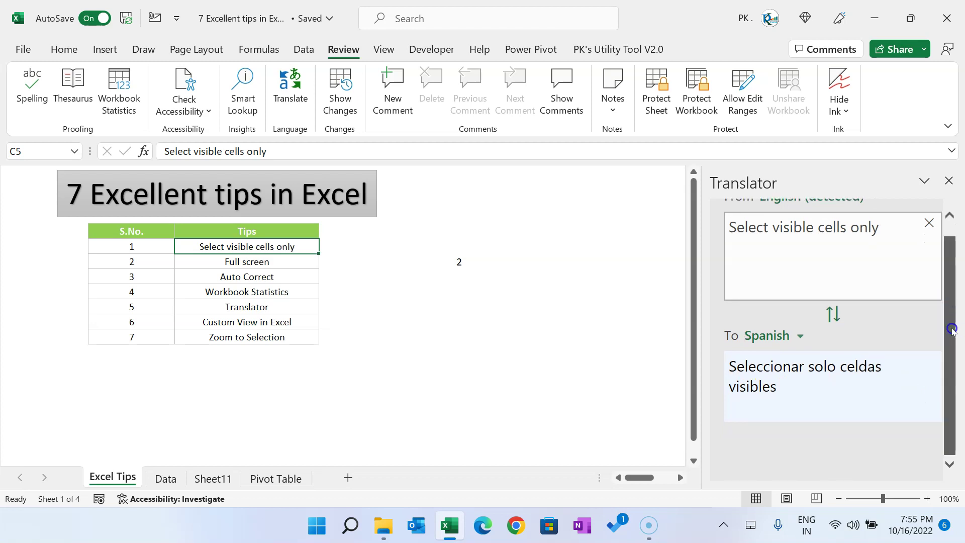
Review the Spanish translations of the tips in C6, C7 and C8 and of the range C9:C11
left_click(246, 263)
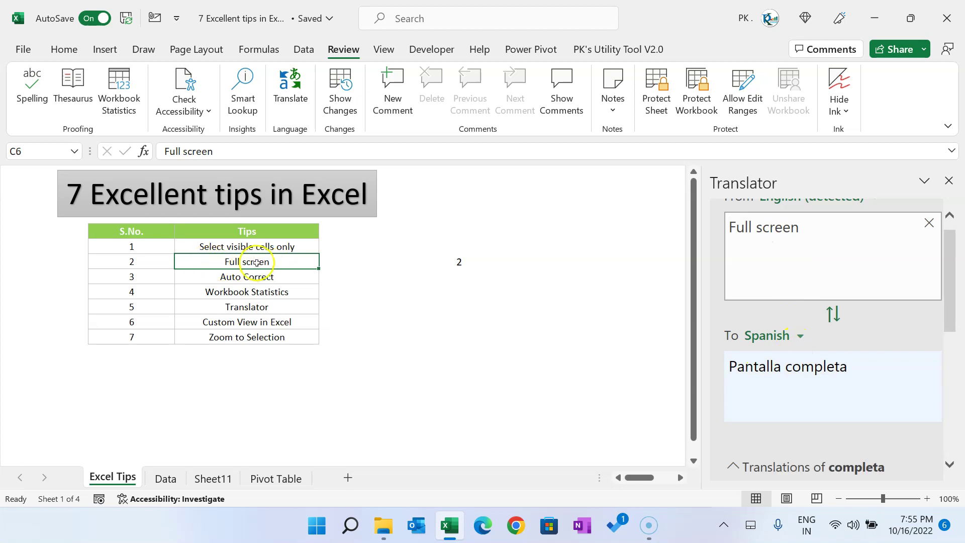
left_click(256, 278)
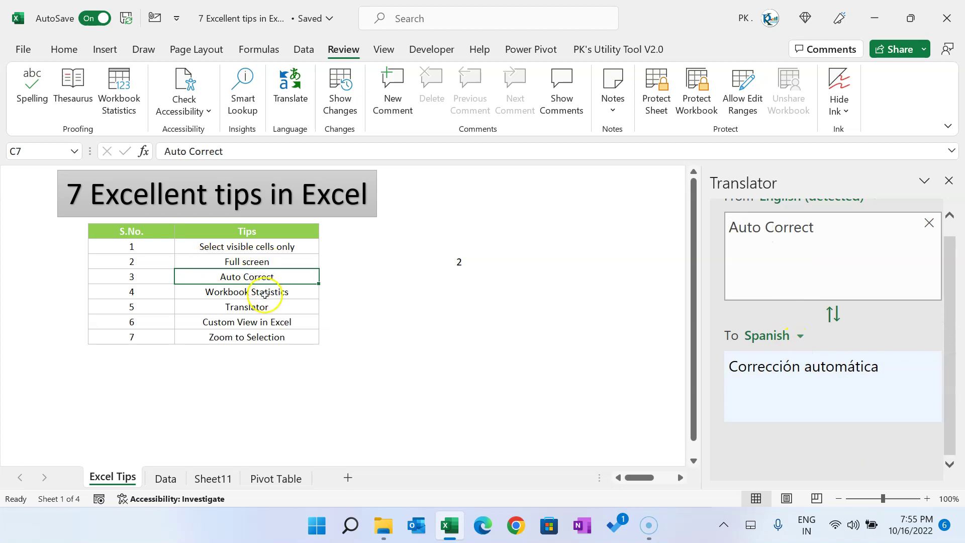
left_click(264, 295)
left_click_drag(255, 310, 254, 336)
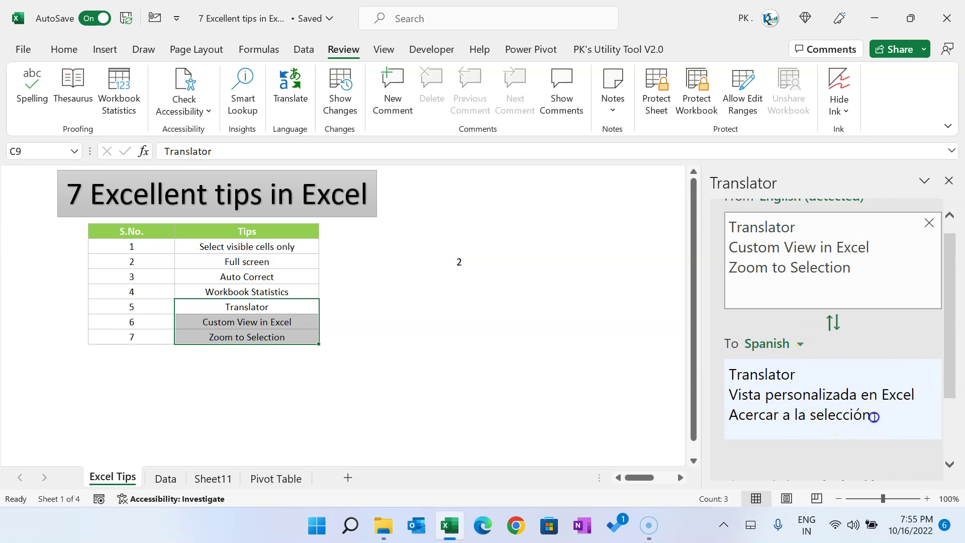
Copy the Spanish translation of the last three tips and paste it into cell E9
left_click_drag(874, 417, 730, 374)
right_click(801, 400)
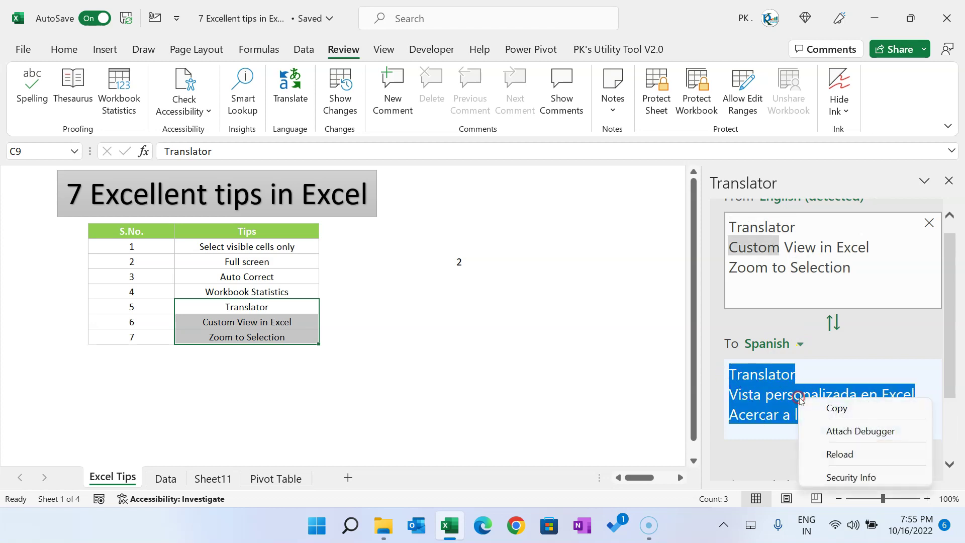
left_click(838, 409)
left_click(390, 274)
left_click(410, 310)
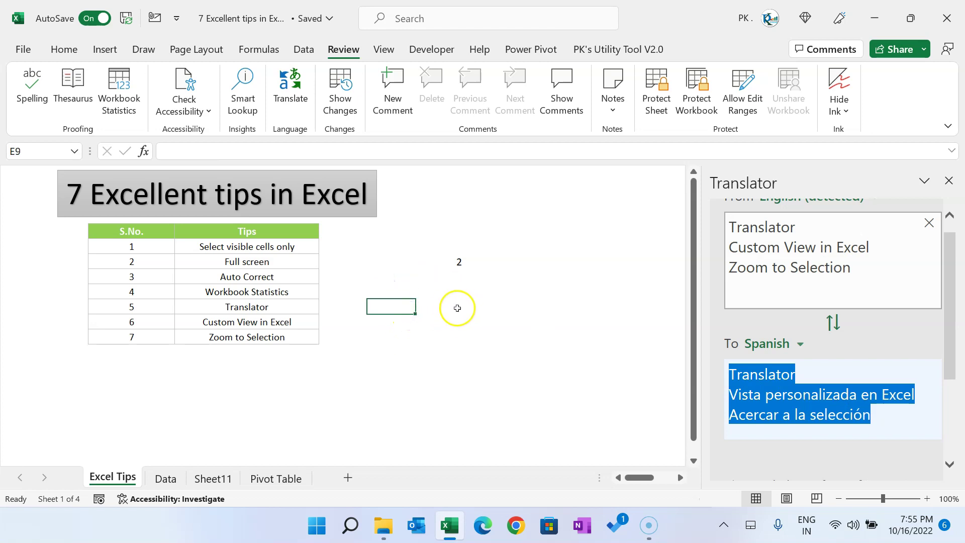
key("ctrl+v")
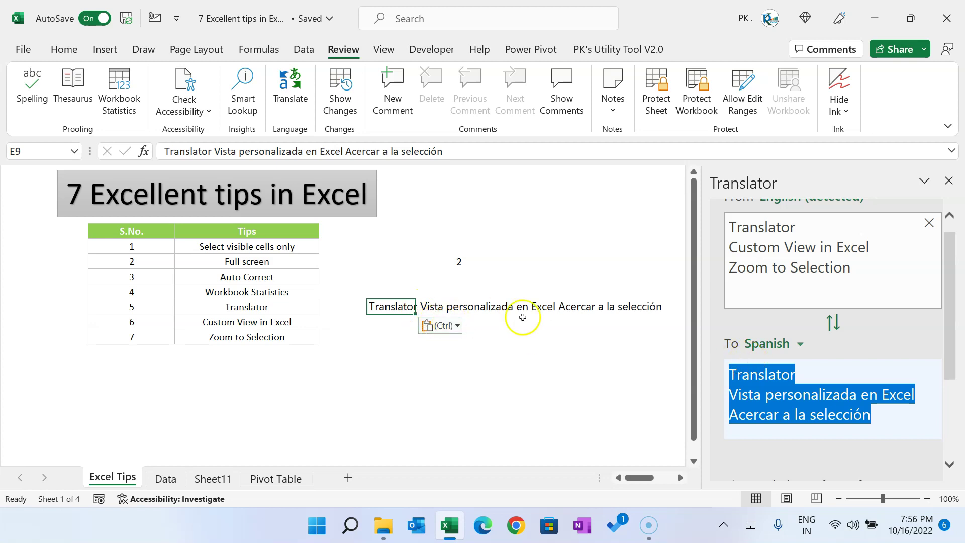
key("ctrl")
key("Escape")
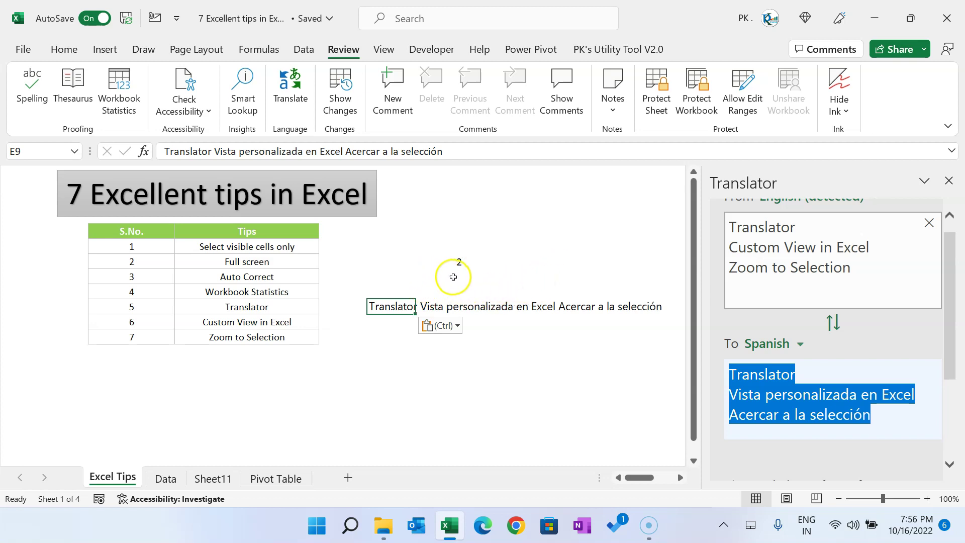
Close the Translator, then clear the pasted translation from E9 and the test formula from F6
left_click(949, 181)
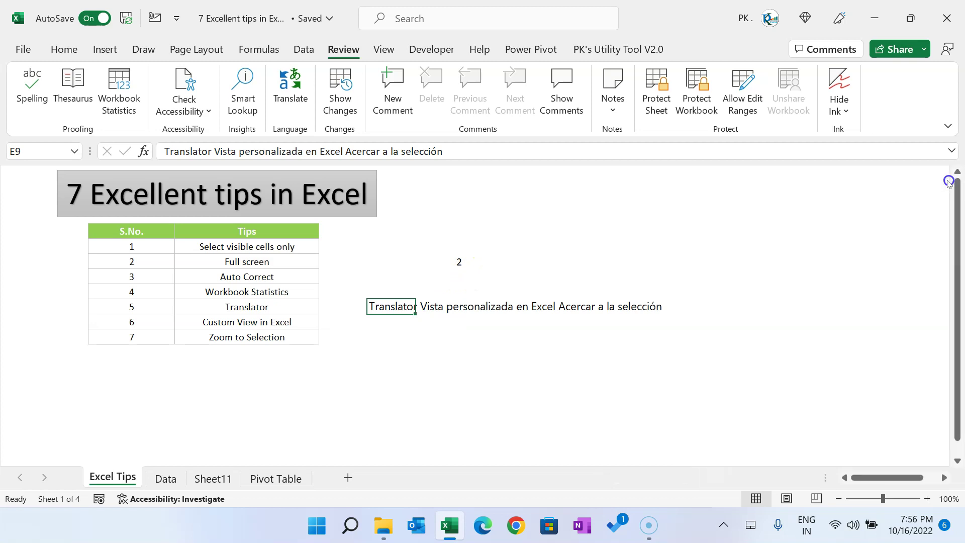
left_click(350, 348)
left_click(265, 322)
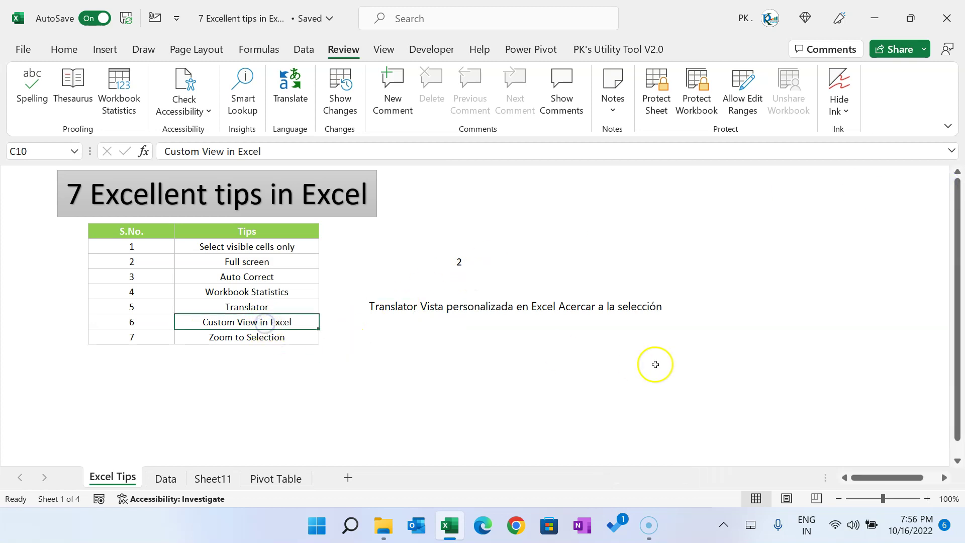
left_click_drag(372, 304, 691, 318)
key("Delete")
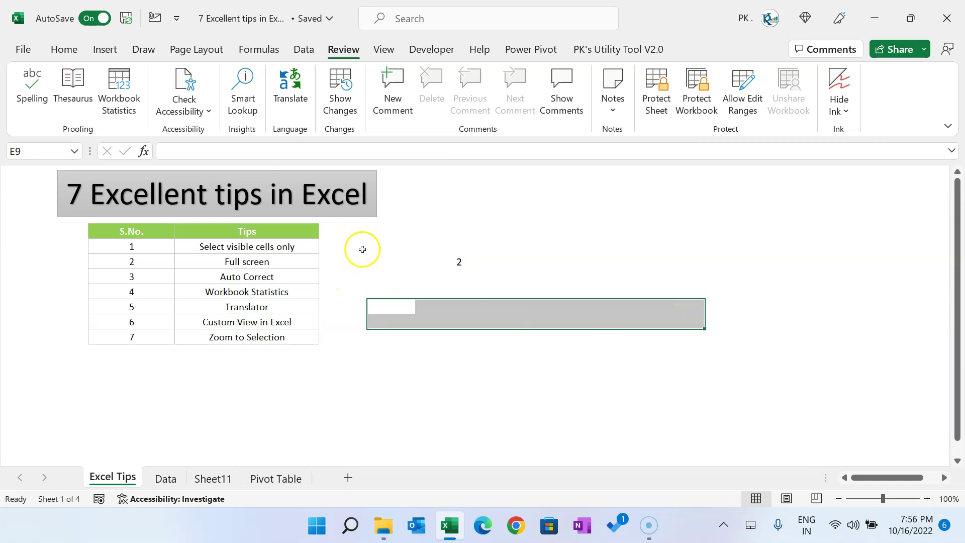
left_click(424, 256)
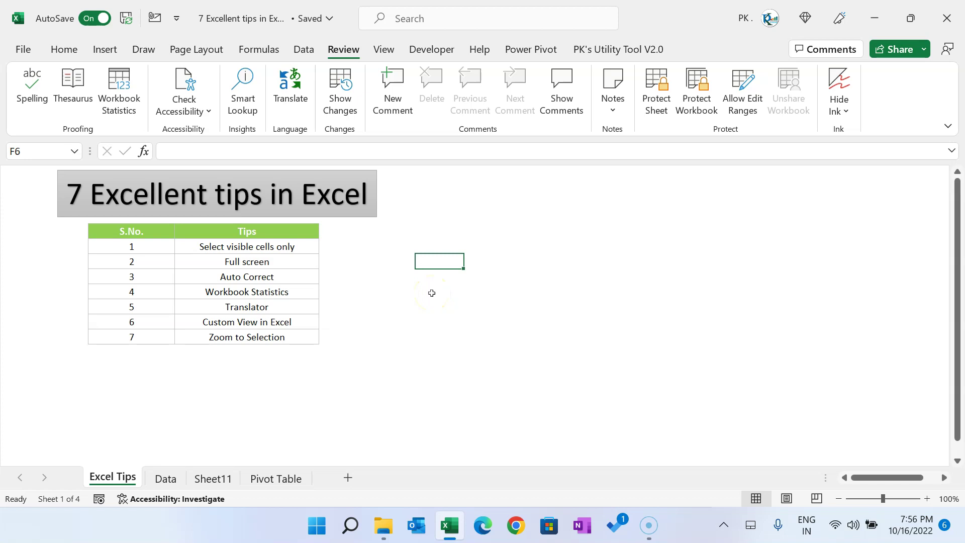
Look at the Custom Views dialog from the Excel Tips sheet and close it without adding a view
left_click(384, 49)
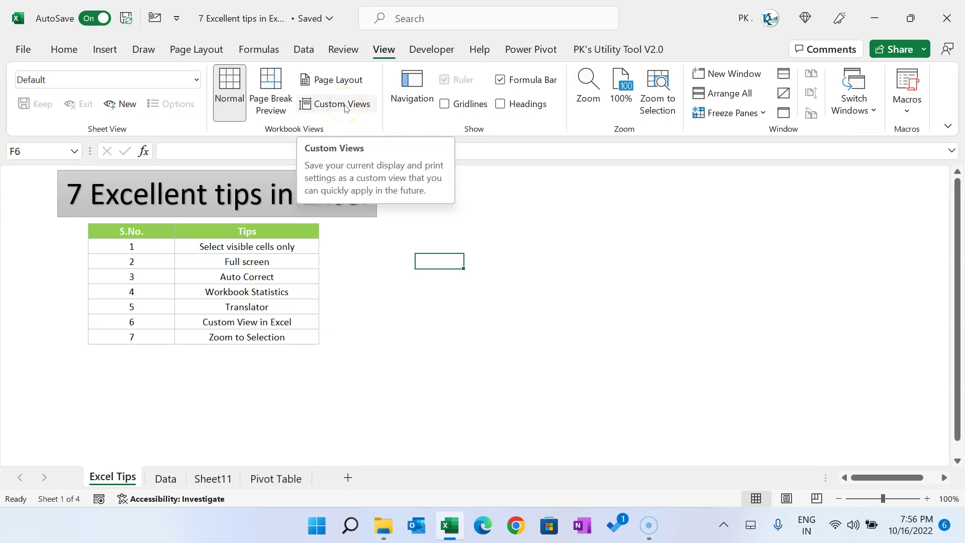
left_click(411, 309)
key("alt+w")
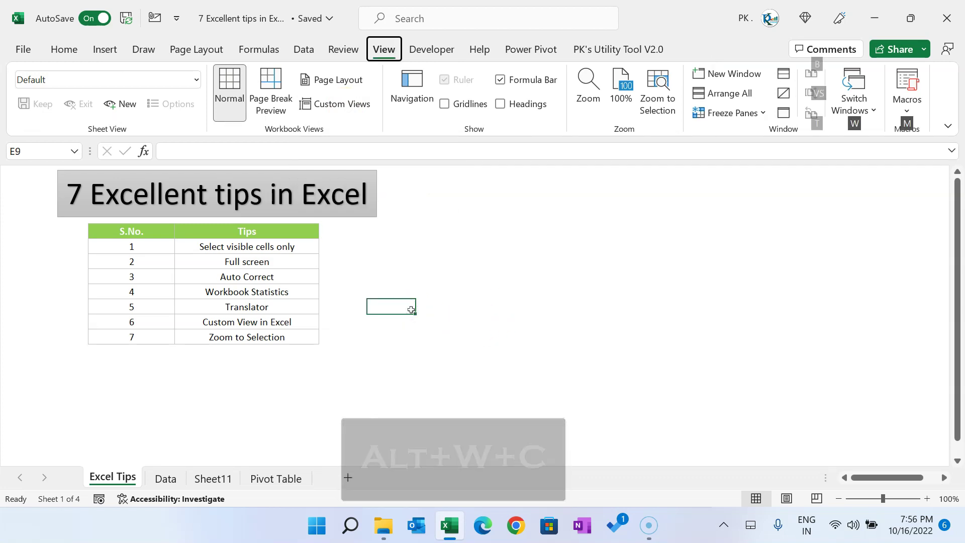
key("c")
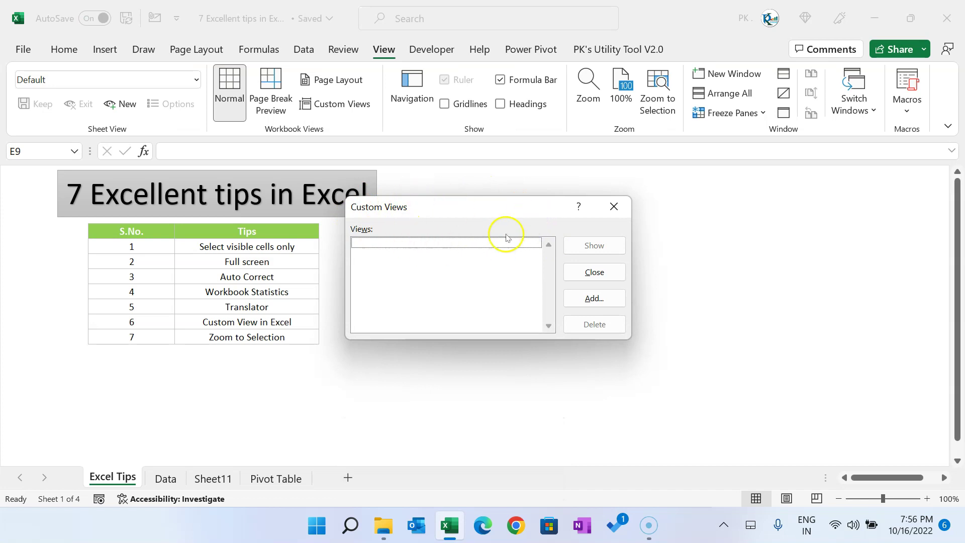
left_click(614, 207)
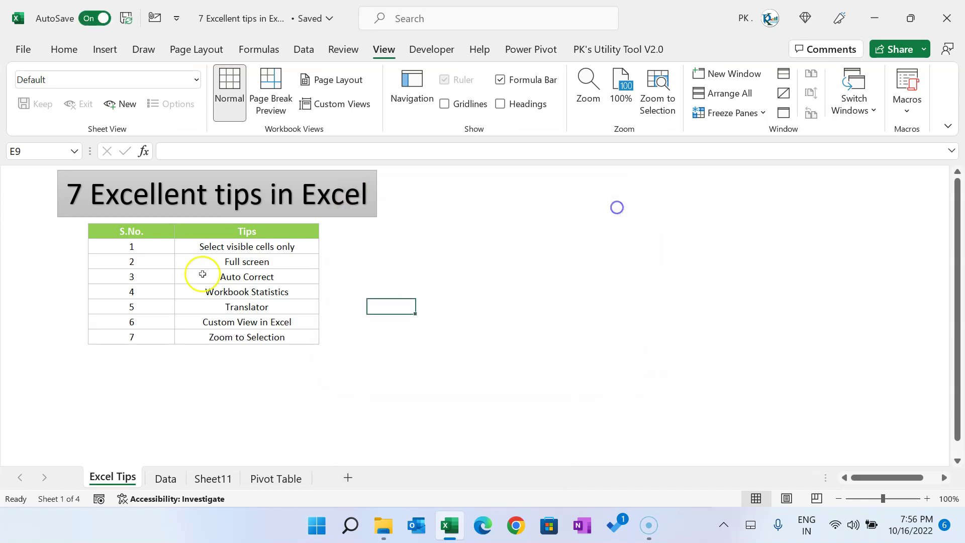
Unhide the hidden rows 4 to 9 on the Data sheet
left_click(165, 480)
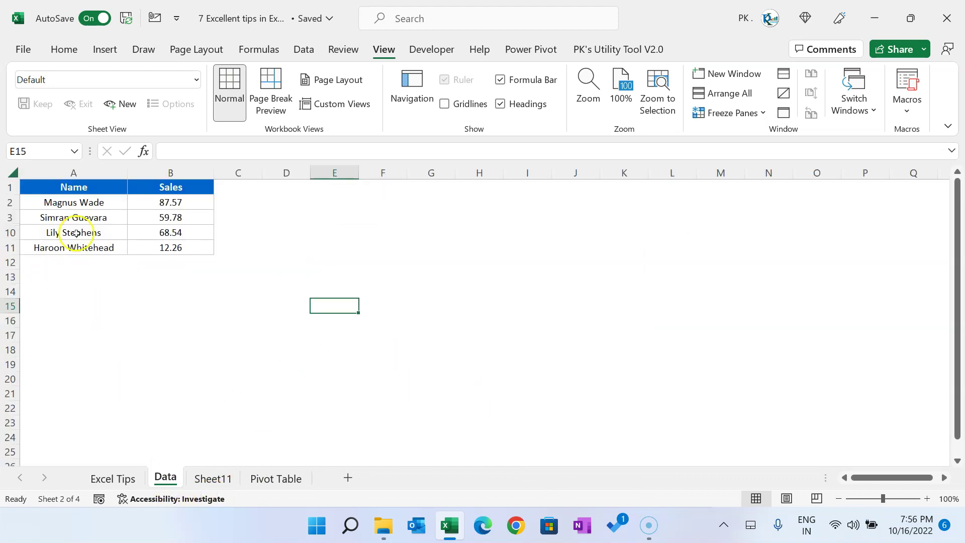
left_click(83, 191)
left_click_drag(86, 206, 154, 256)
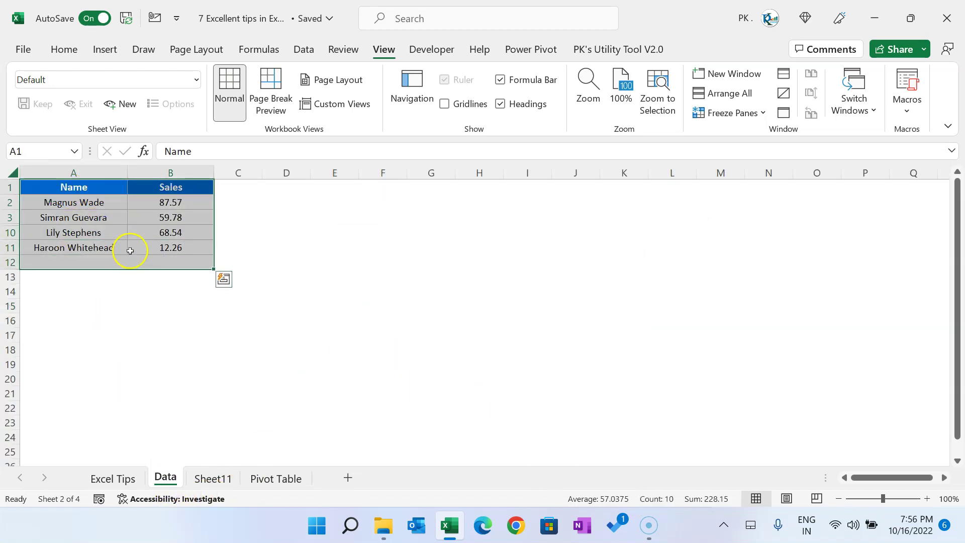
left_click_drag(9, 217, 8, 230)
right_click(8, 227)
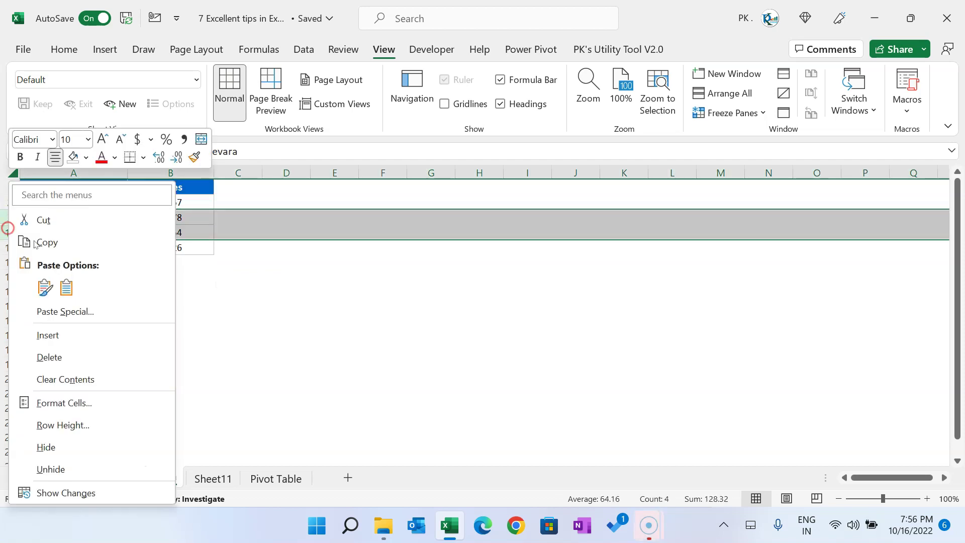
left_click(55, 469)
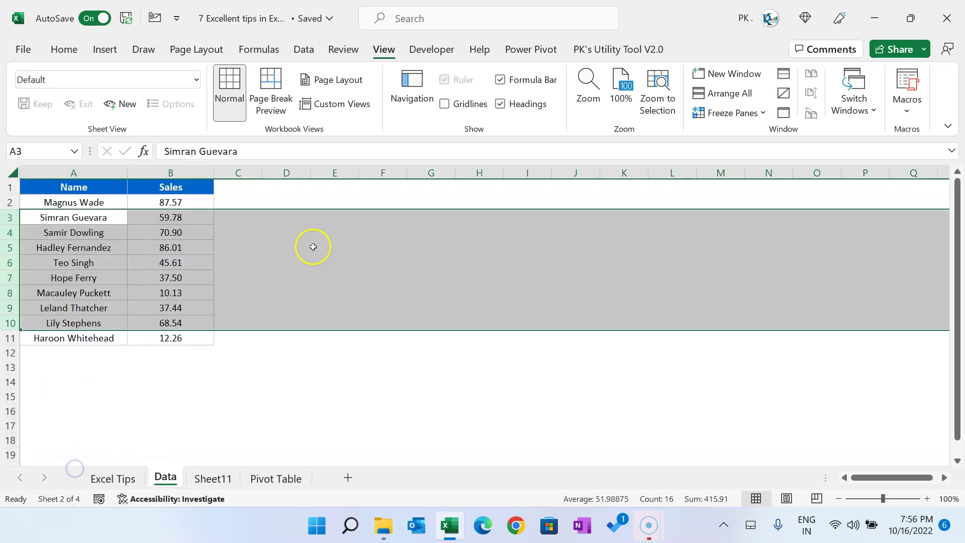
left_click(313, 247)
Select the data range A2:B11 and enlarge the Data sheet's zoom to 150%
left_click_drag(50, 201, 148, 342)
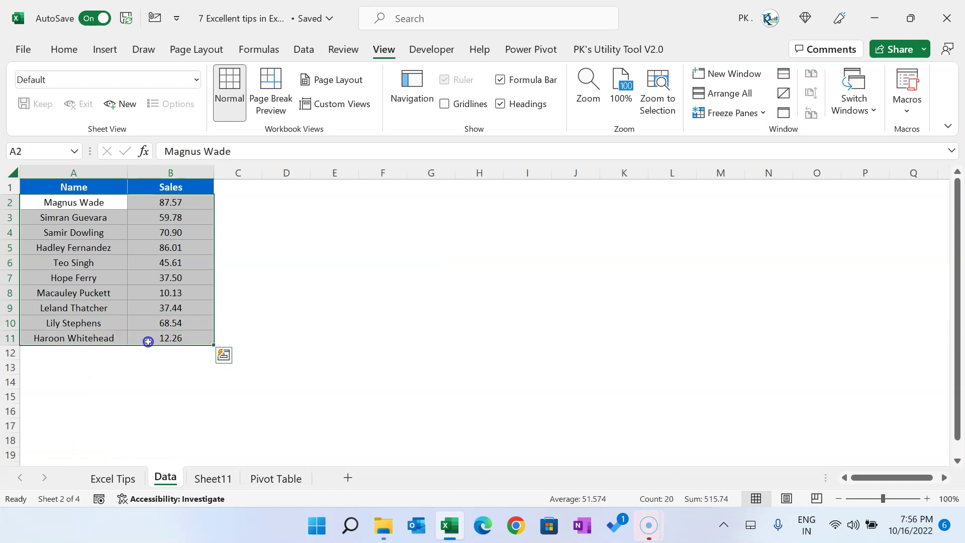
left_click(927, 498)
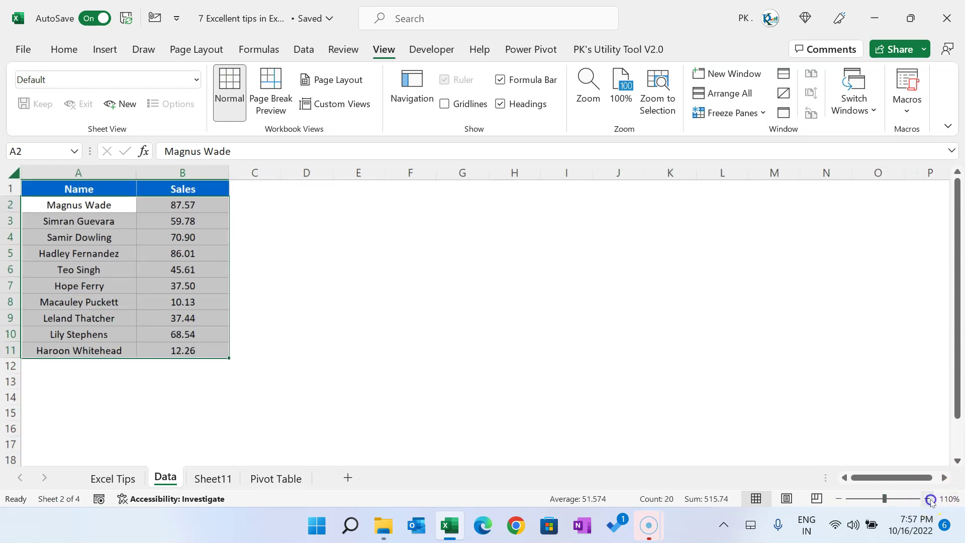
left_click(927, 498)
left_click(929, 499)
left_click(928, 499)
left_click(927, 499)
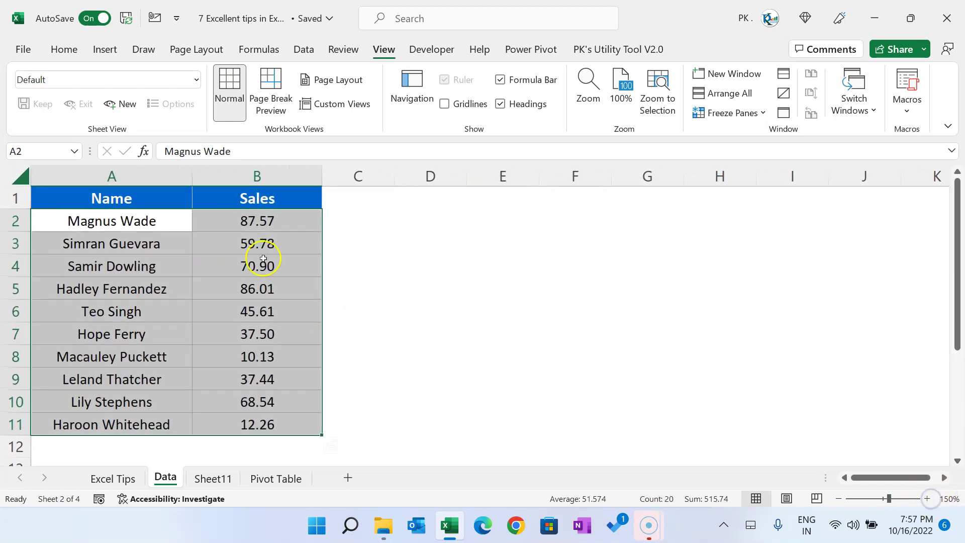
Save the current Data sheet layout as a custom view named Data 150%, including print settings and hidden rows, columns and filter settings
left_click(257, 243)
left_click(90, 194)
left_click_drag(89, 194, 269, 418)
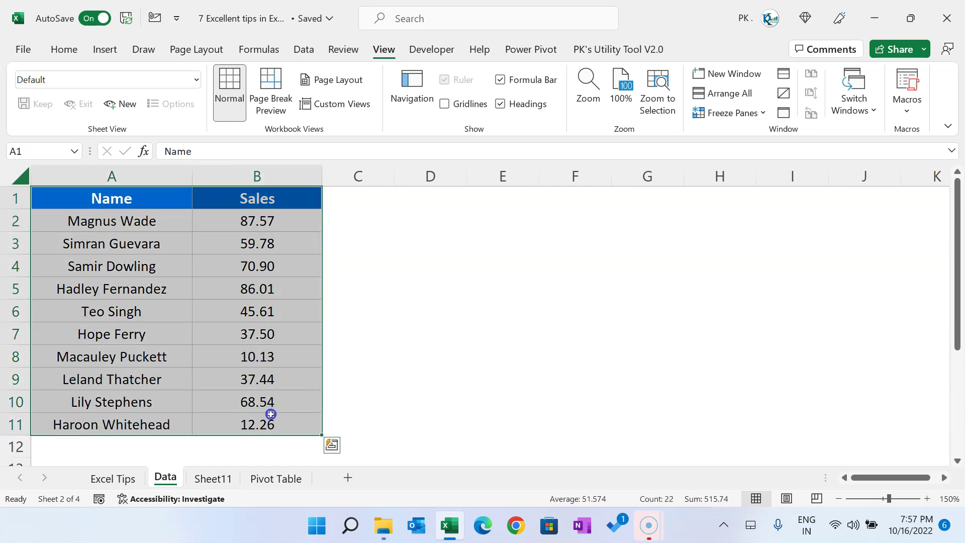
left_click(227, 257)
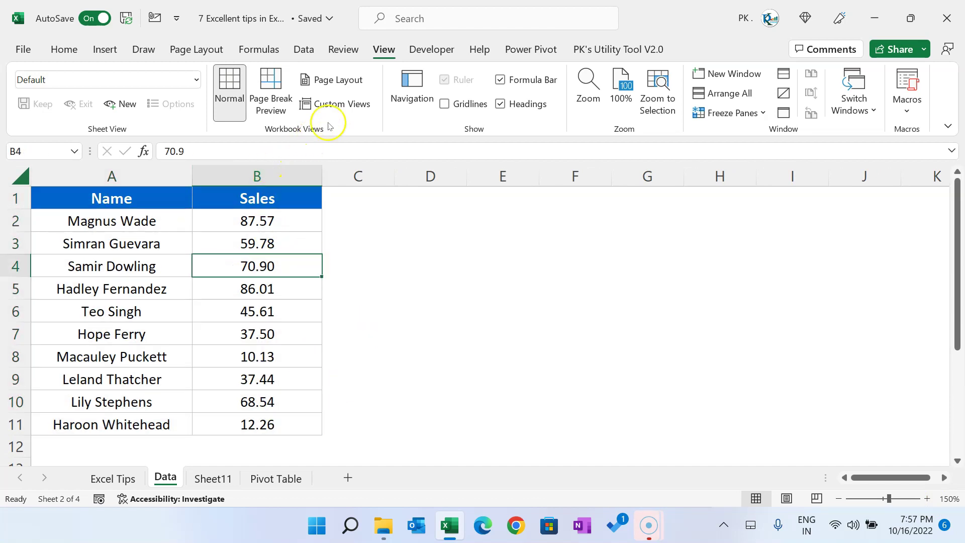
left_click(342, 104)
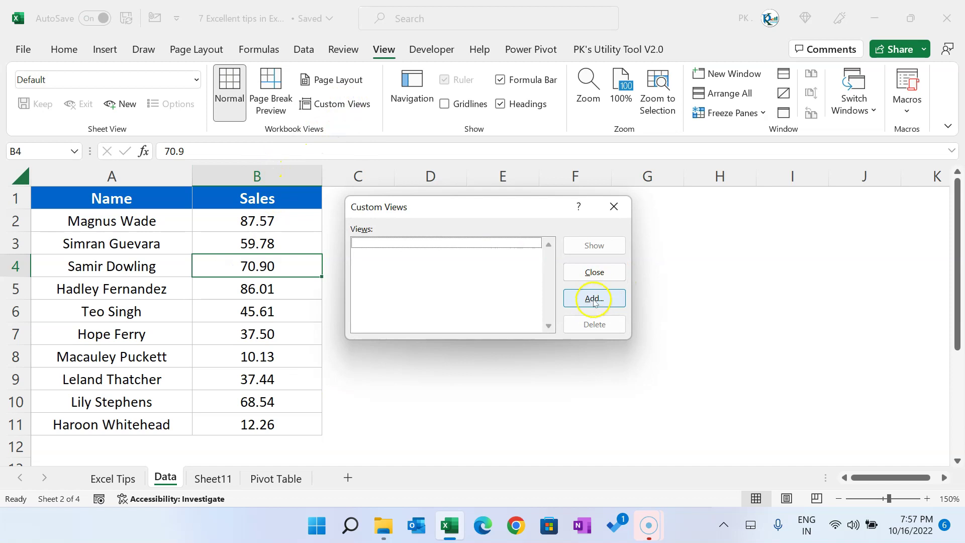
left_click(594, 298)
type("Data 150%")
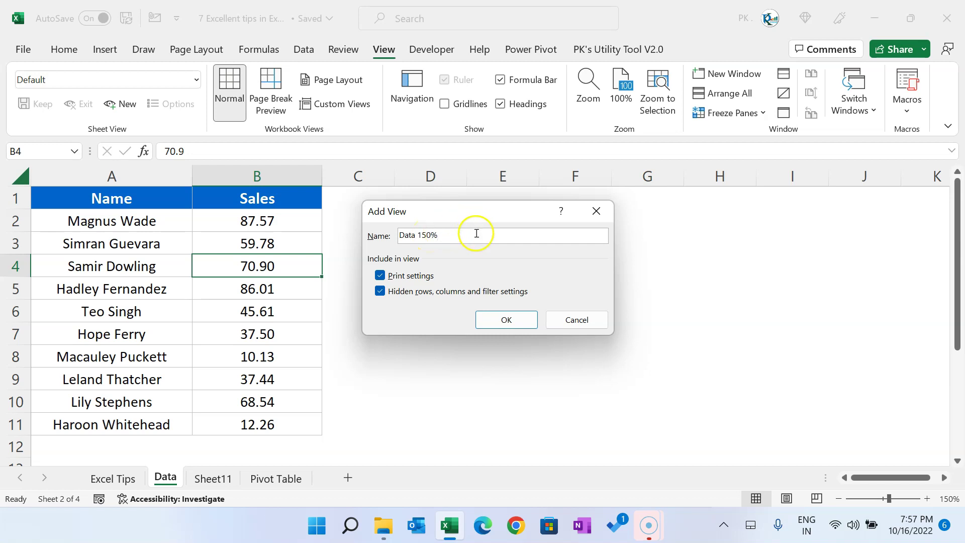
left_click(501, 320)
left_click(250, 215)
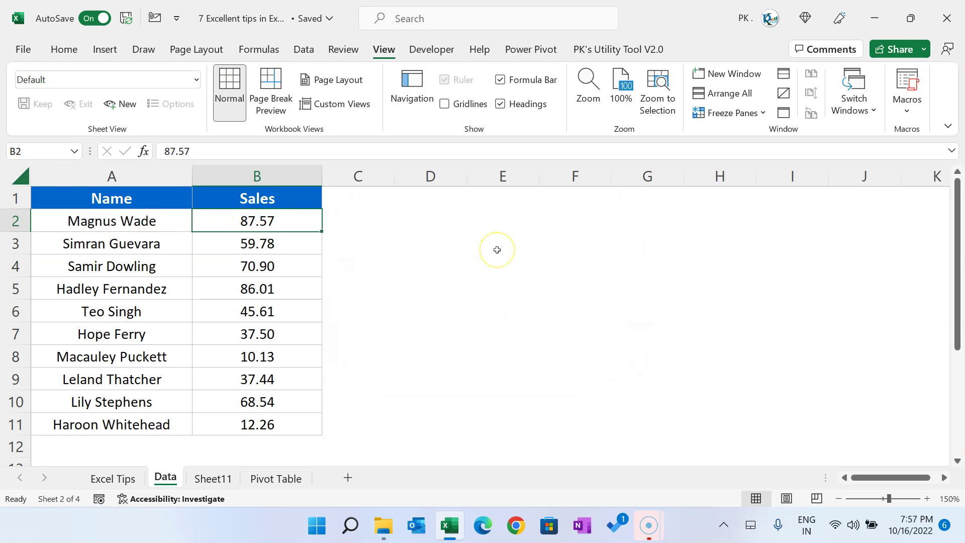
Reduce the Data sheet's zoom to 100% and hide rows 4 to 8
scroll(155, 211, "down", 2)
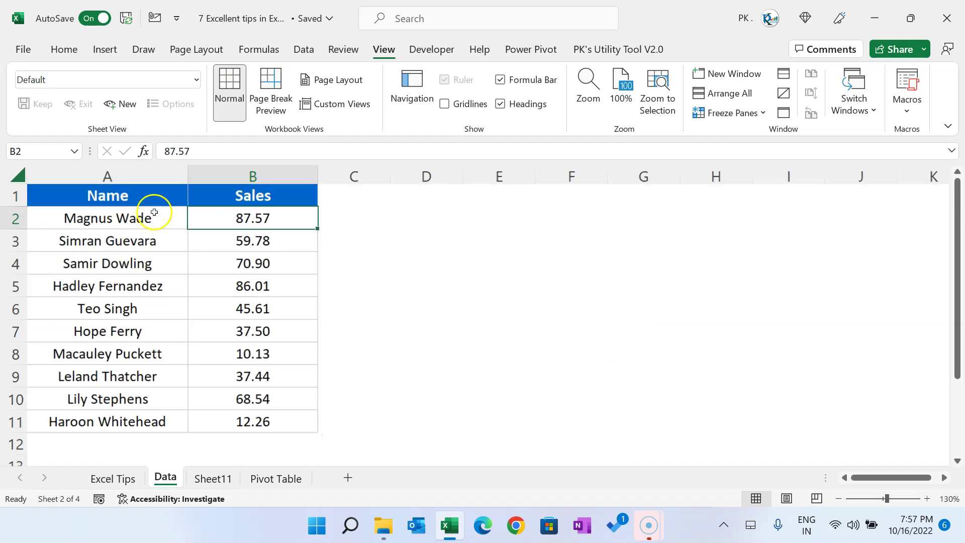
scroll(154, 212, "down", 5)
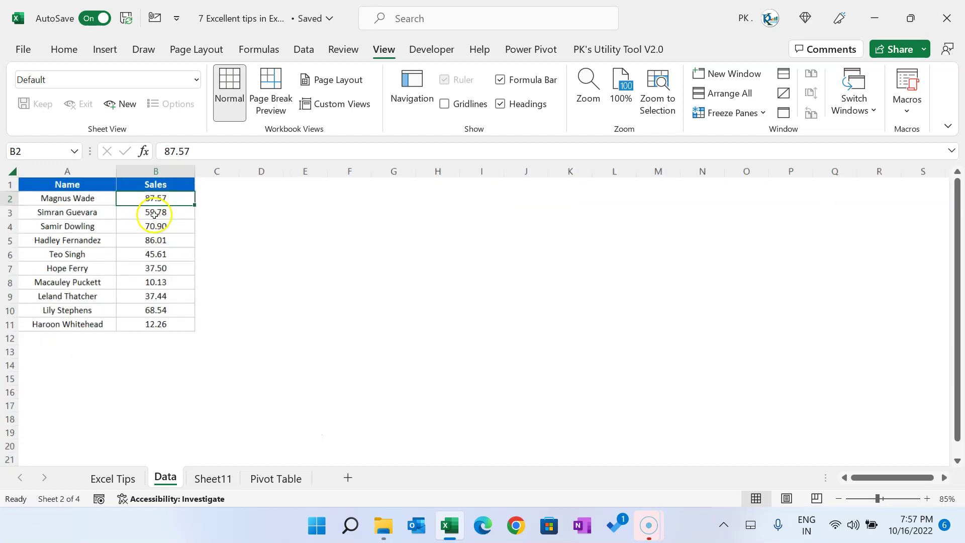
scroll(154, 213, "up", 1)
left_click_drag(74, 234, 86, 299)
key("shift+space")
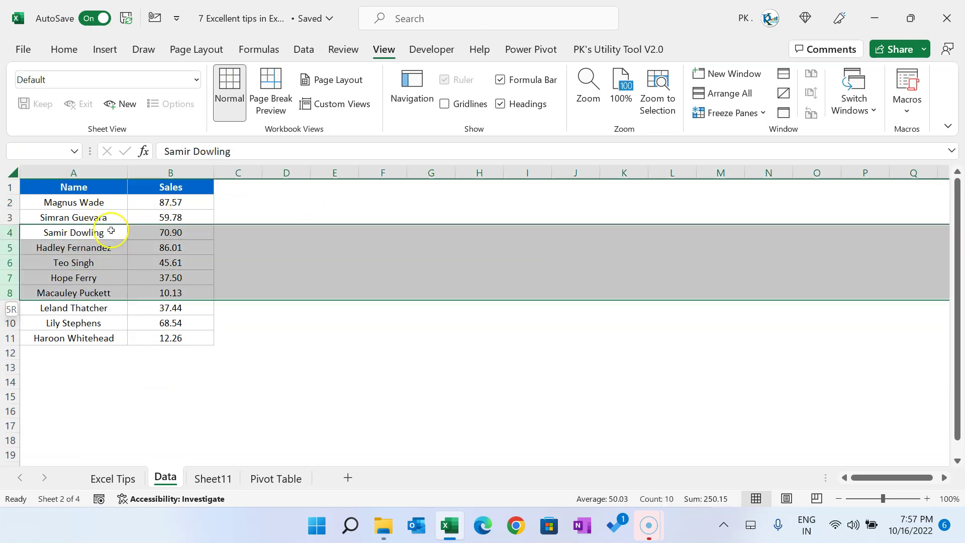
key("ctrl+9")
key("Up")
key("Up")
key("Up")
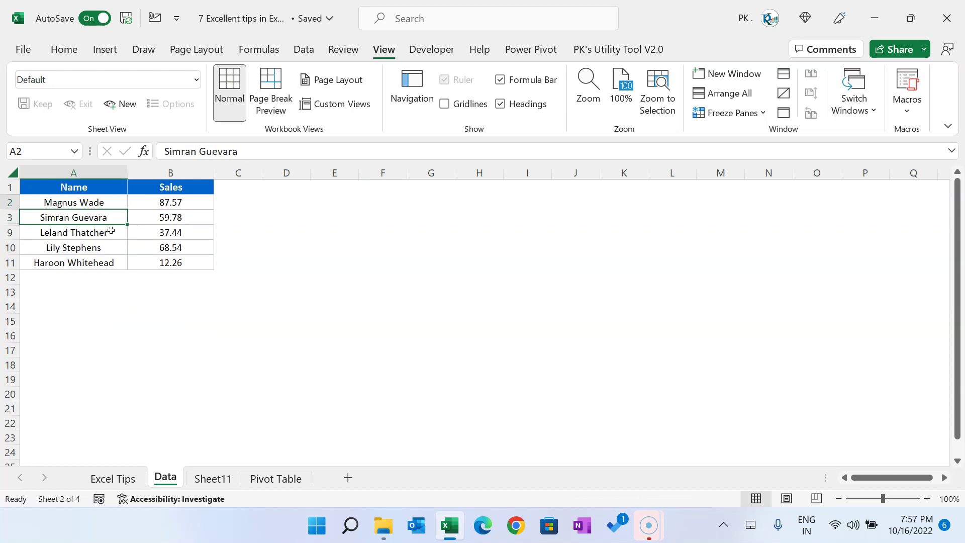
left_click(85, 218)
left_click_drag(82, 190, 191, 263)
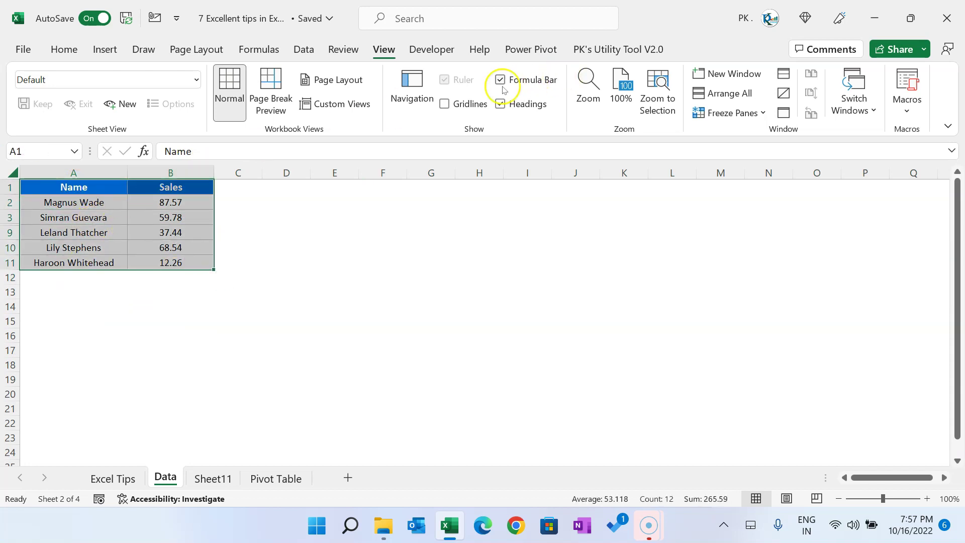
Restore the Data sheet's layout by showing the custom view Data 150%
left_click(356, 103)
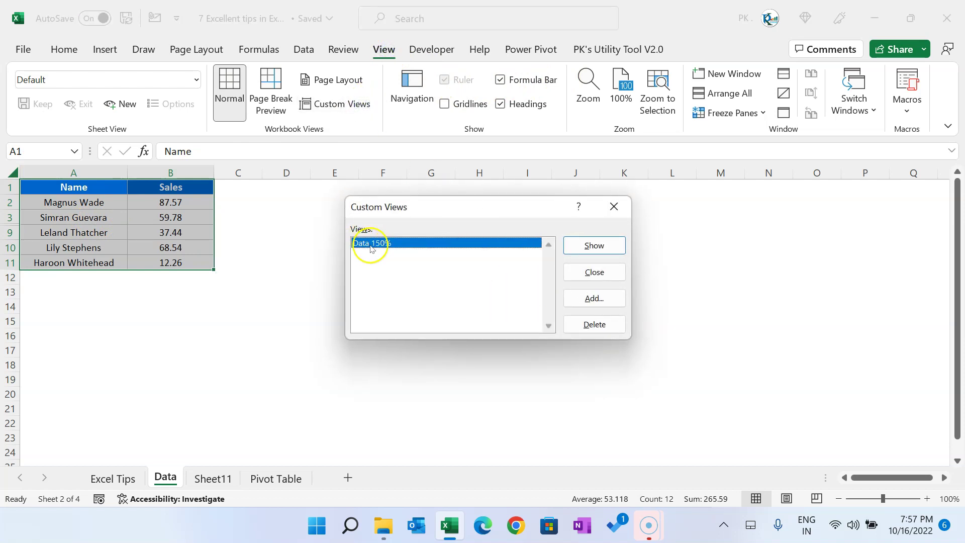
left_click(617, 245)
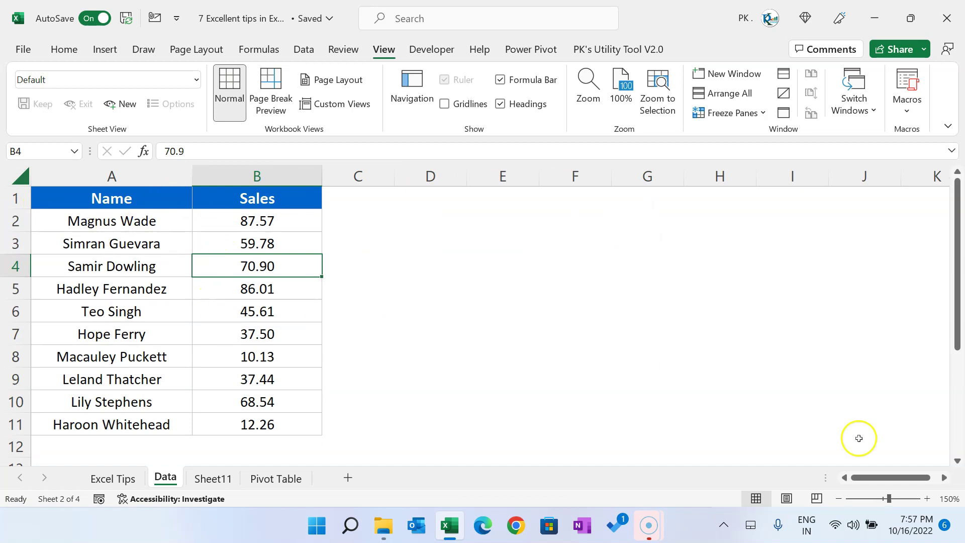
left_click_drag(111, 244, 112, 352)
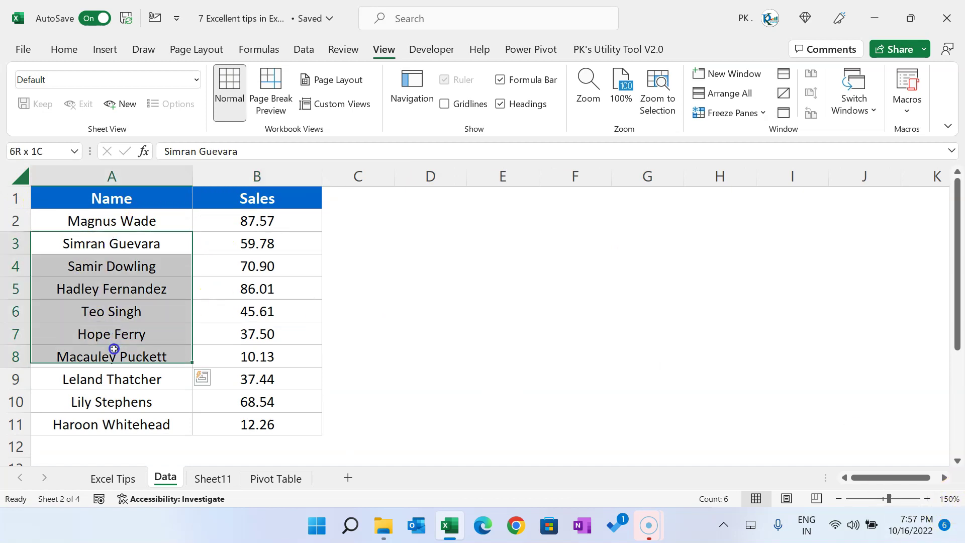
left_click(253, 326)
left_click_drag(119, 268, 125, 365)
Add filters to the Name and Sales headers and filter Sales to values greater than 50
left_click(143, 201)
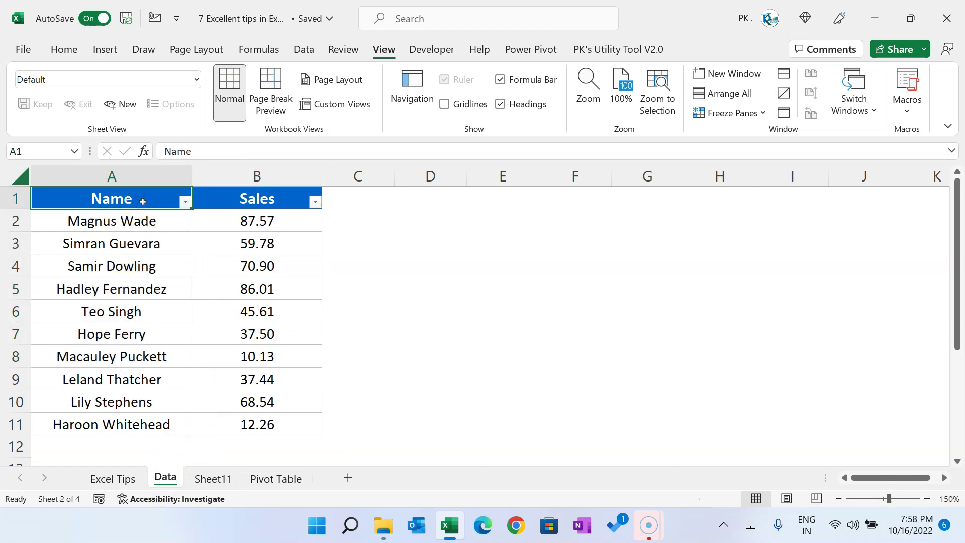
left_click(315, 202)
mouse_move(189, 301)
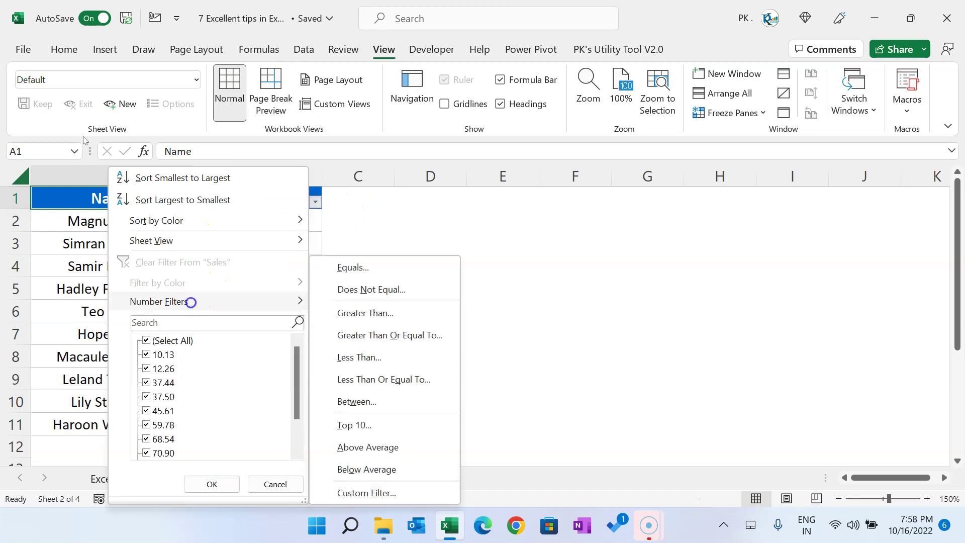
left_click(372, 312)
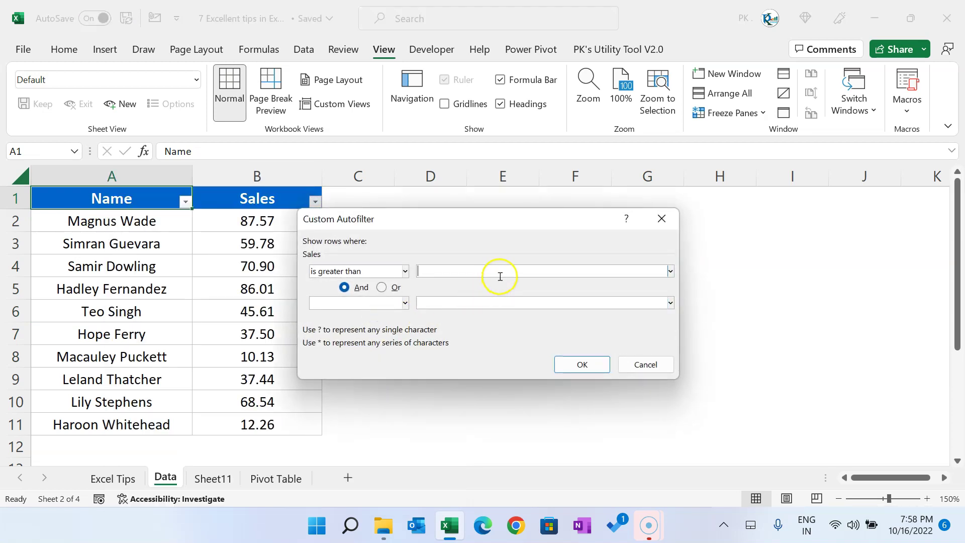
type("50")
key("Return")
left_click_drag(257, 200, 252, 304)
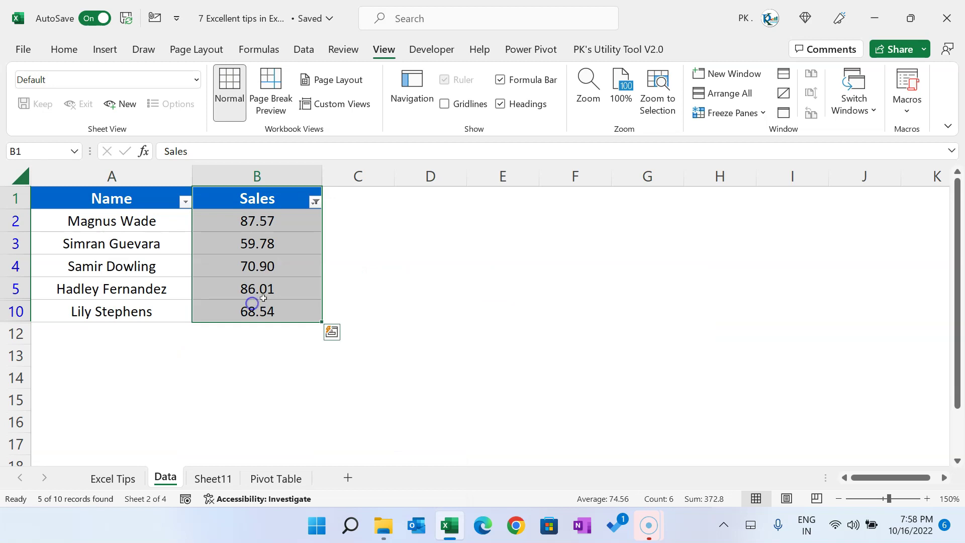
Reduce the zoom of the filtered Data sheet to 85% and hide the sheet
scroll(269, 294, "down", 5, "ctrl")
left_click(259, 220)
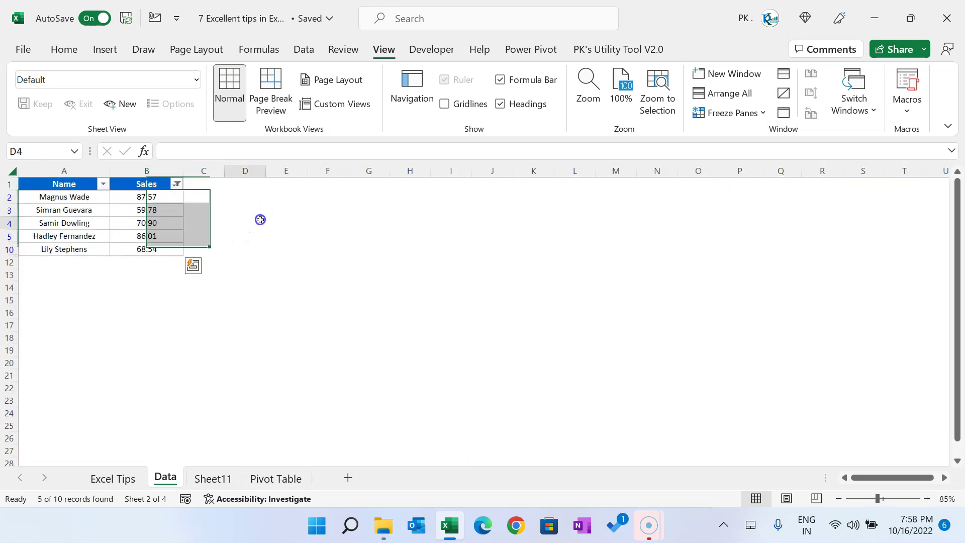
left_click(138, 197)
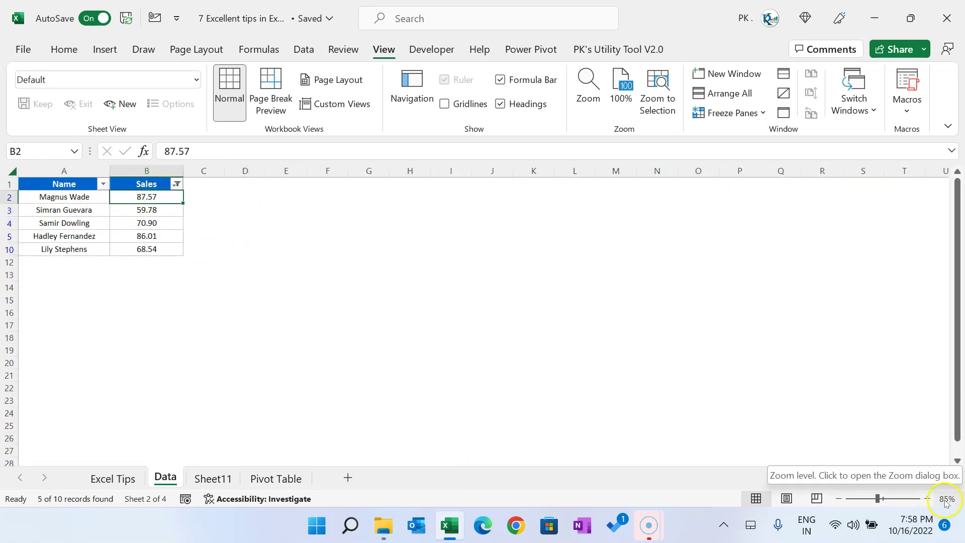
right_click(160, 477)
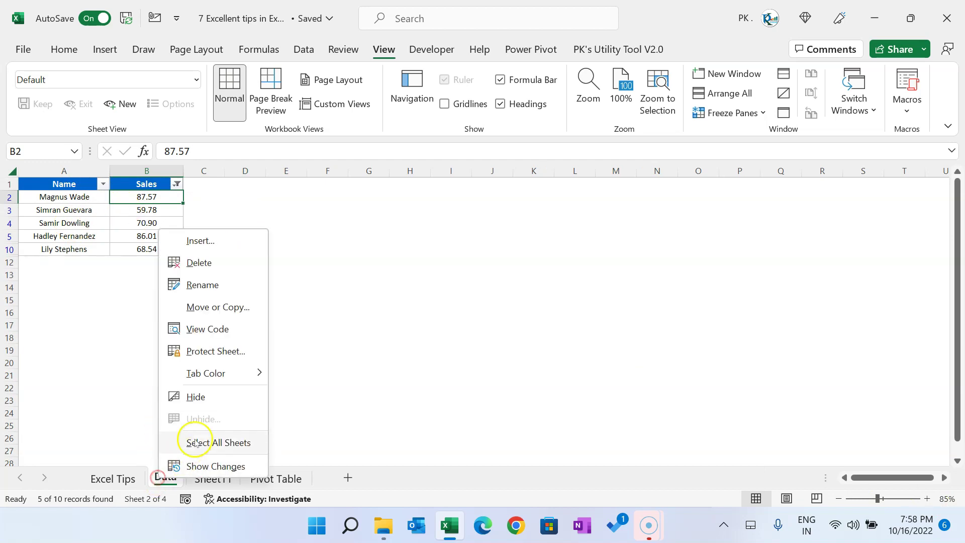
left_click(202, 398)
left_click(192, 381)
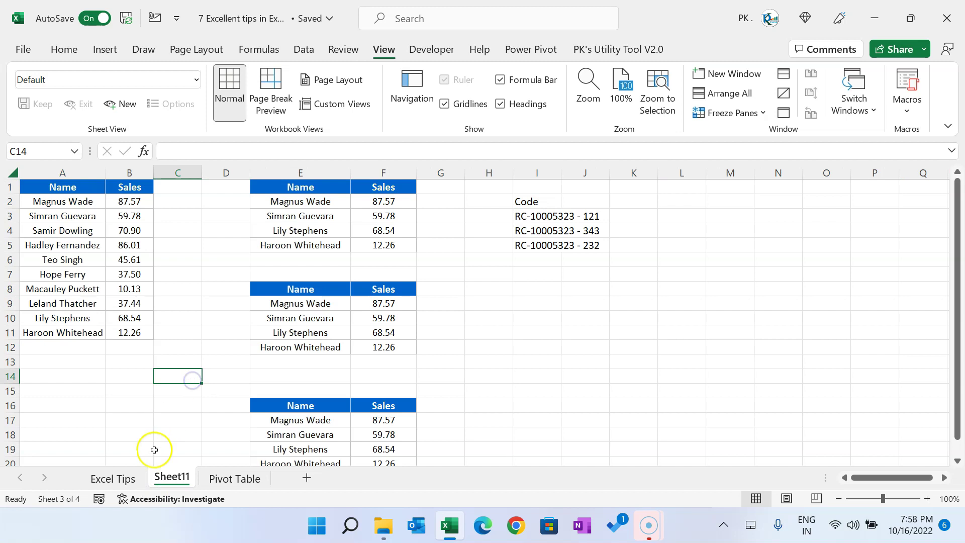
From the Excel Tips sheet, show the custom view Data 150% to bring back the hidden Data sheet
left_click(121, 476)
left_click(421, 376)
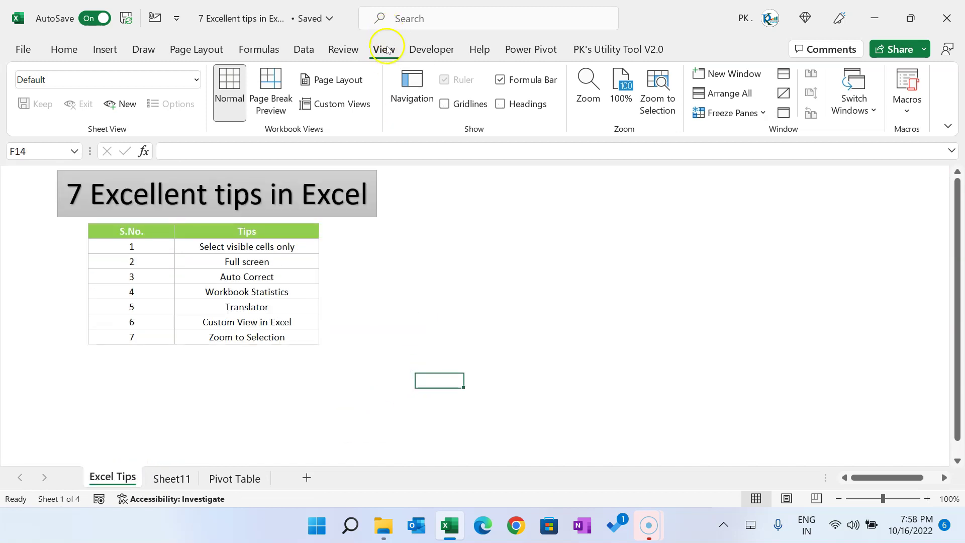
left_click(334, 103)
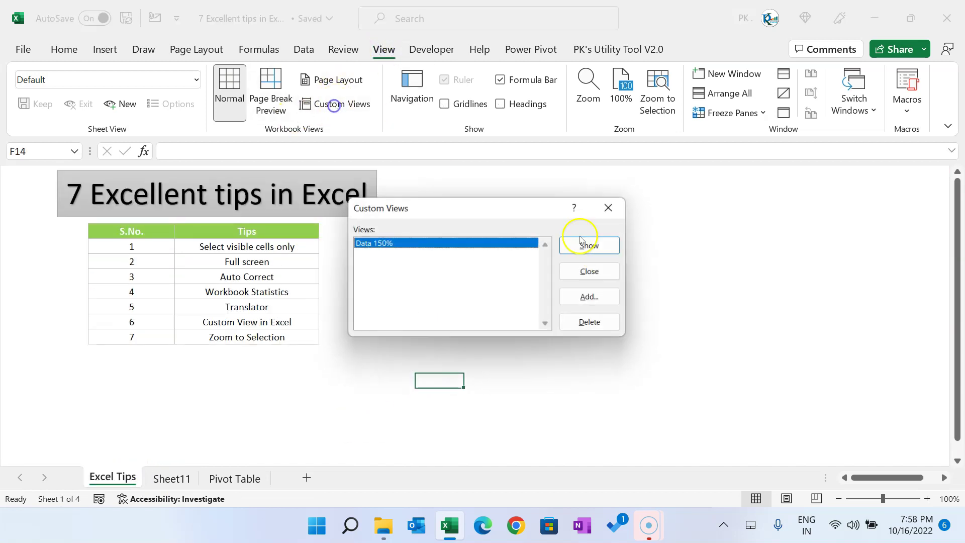
left_click(368, 244)
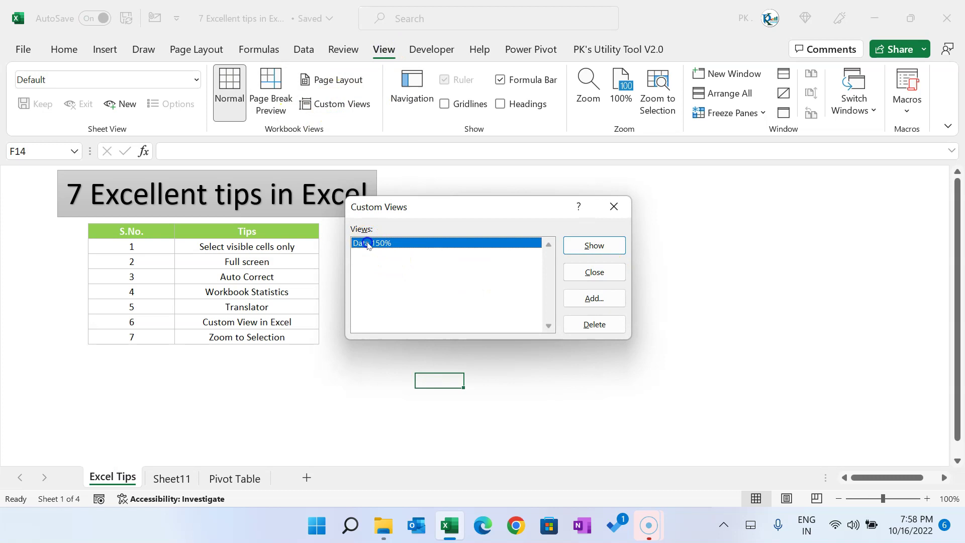
left_click(589, 244)
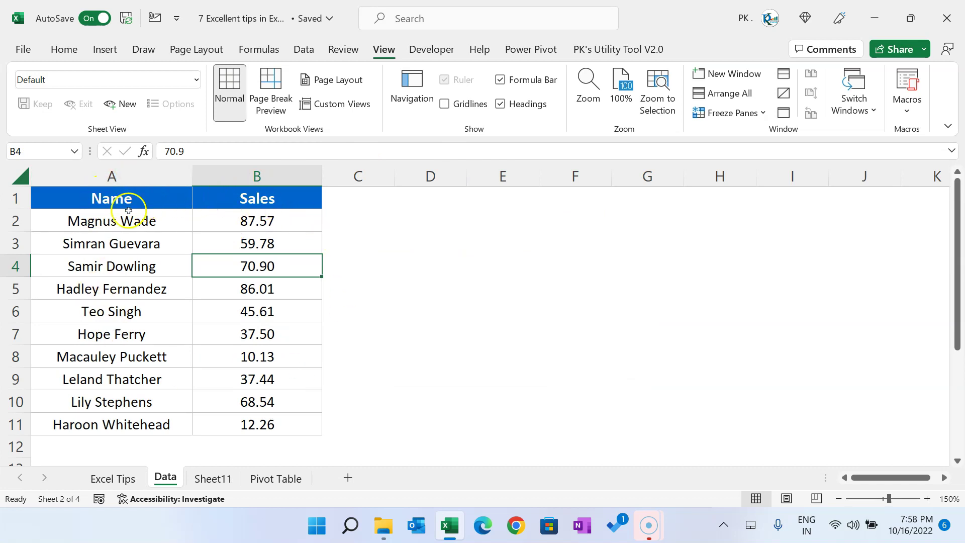
left_click_drag(114, 199, 261, 199)
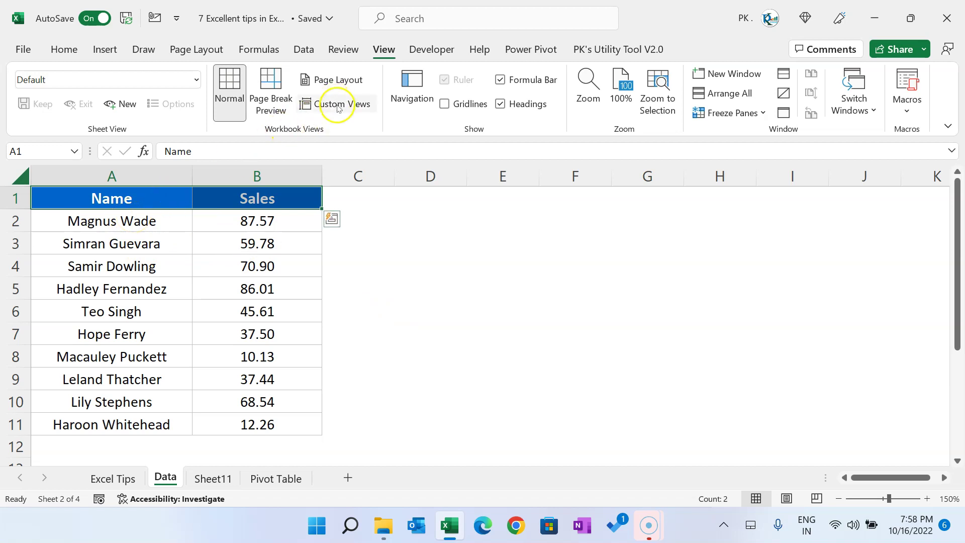
Set the Data sheet's zoom to 100%, add header filters and filter the Name column to the employees in rows 7, 9 and 10
scroll(151, 240, "down", 5)
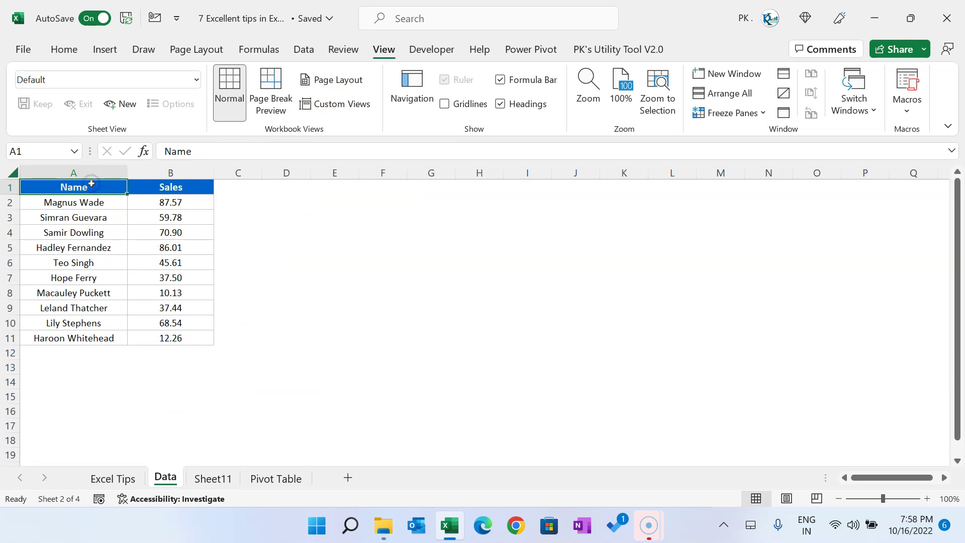
left_click(121, 187)
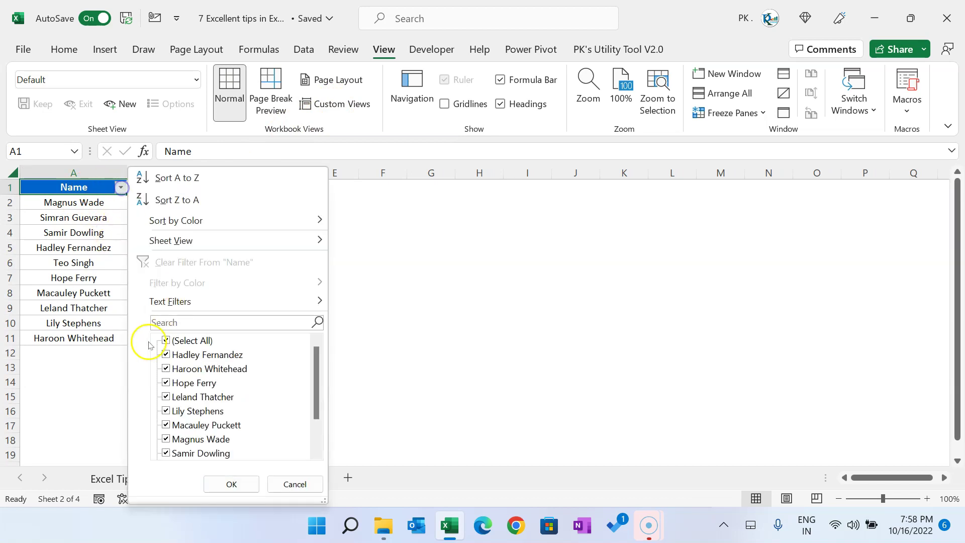
left_click(166, 341)
left_click(166, 383)
left_click(167, 397)
left_click(166, 411)
left_click(224, 483)
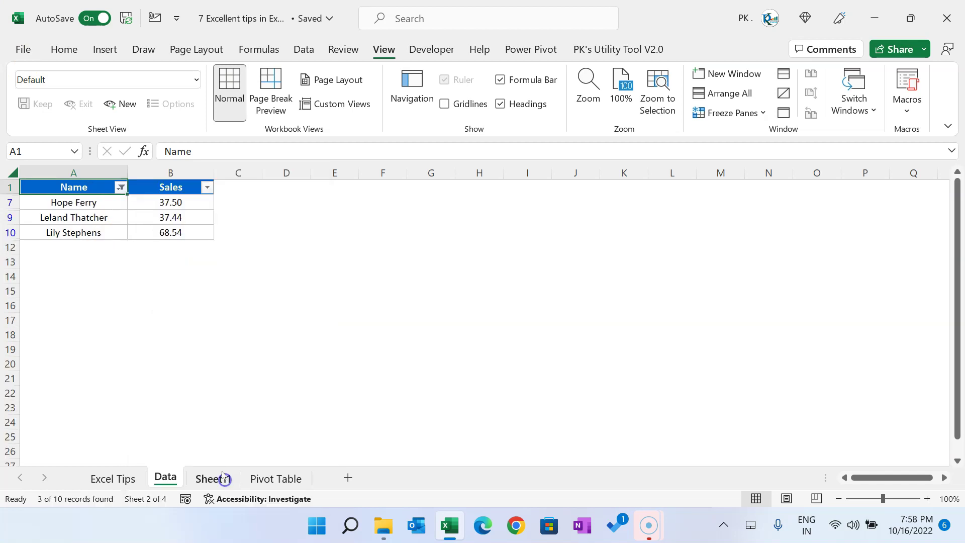
left_click(145, 218)
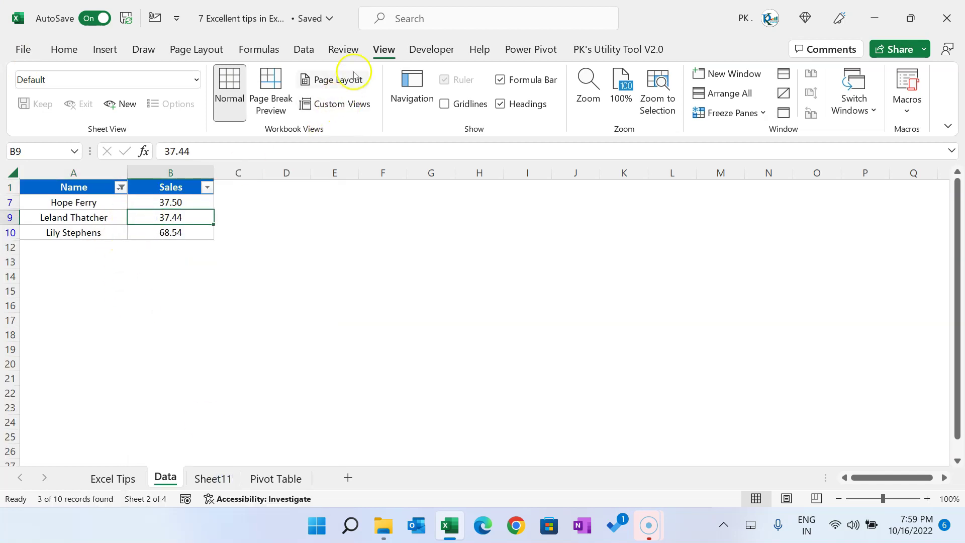
Save the filtered Data sheet as a custom view named 3 Employees, keeping print and filter settings included
left_click(332, 103)
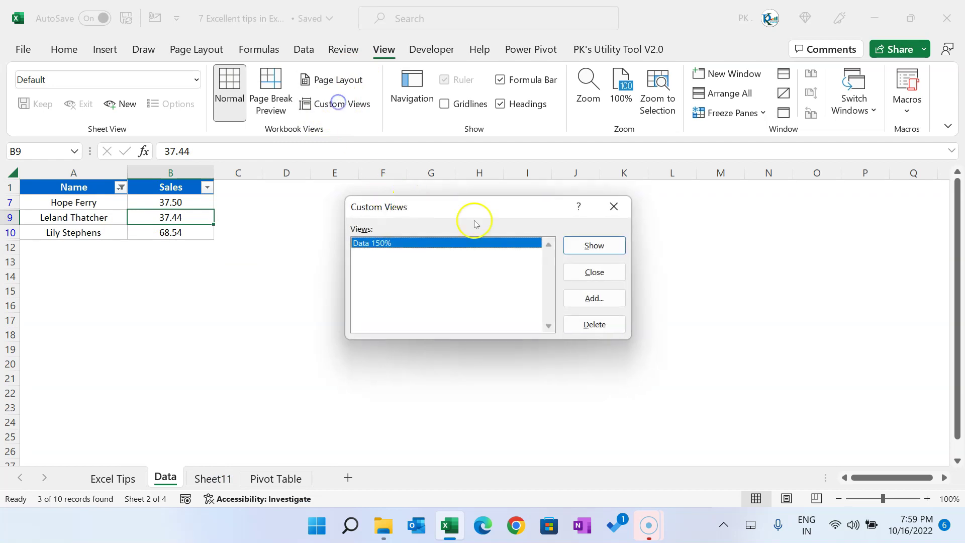
left_click(602, 300)
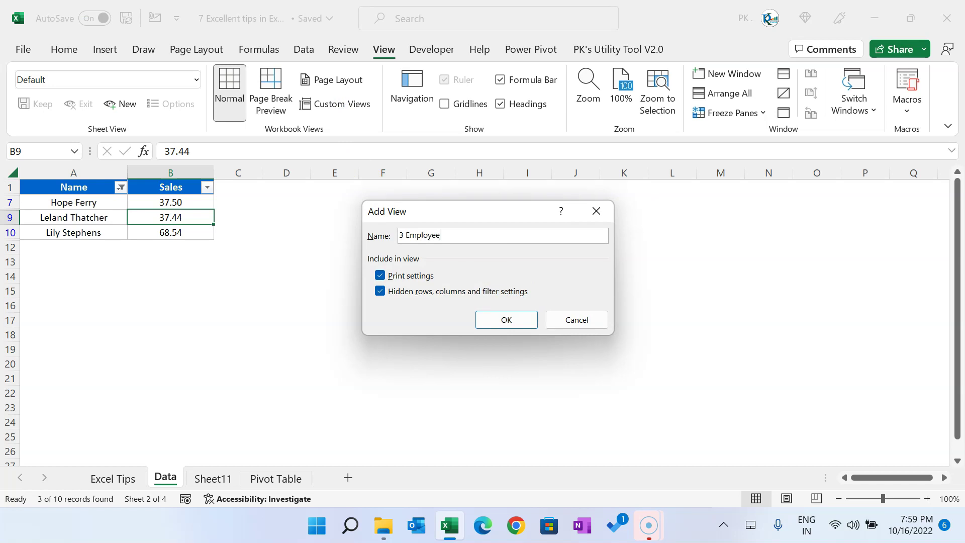
left_click(506, 320)
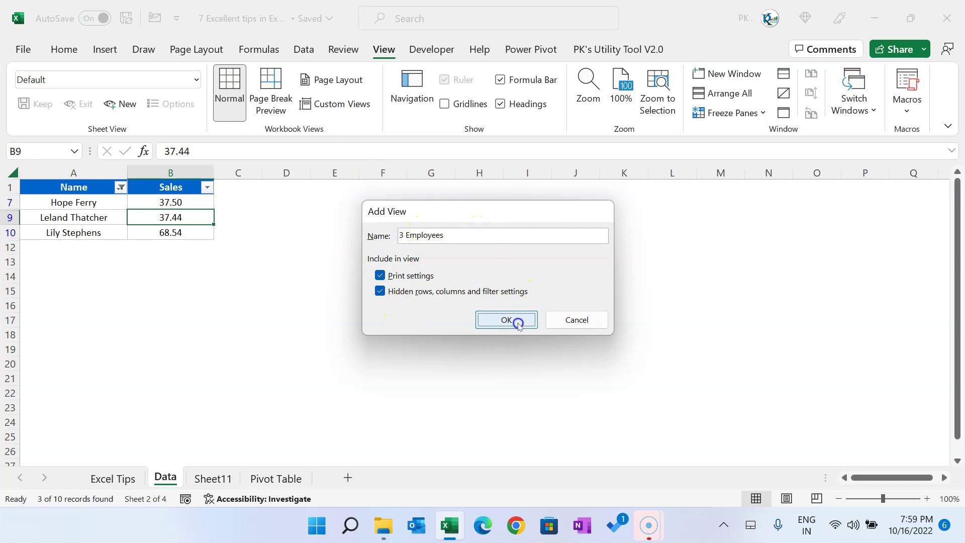
left_click(347, 245)
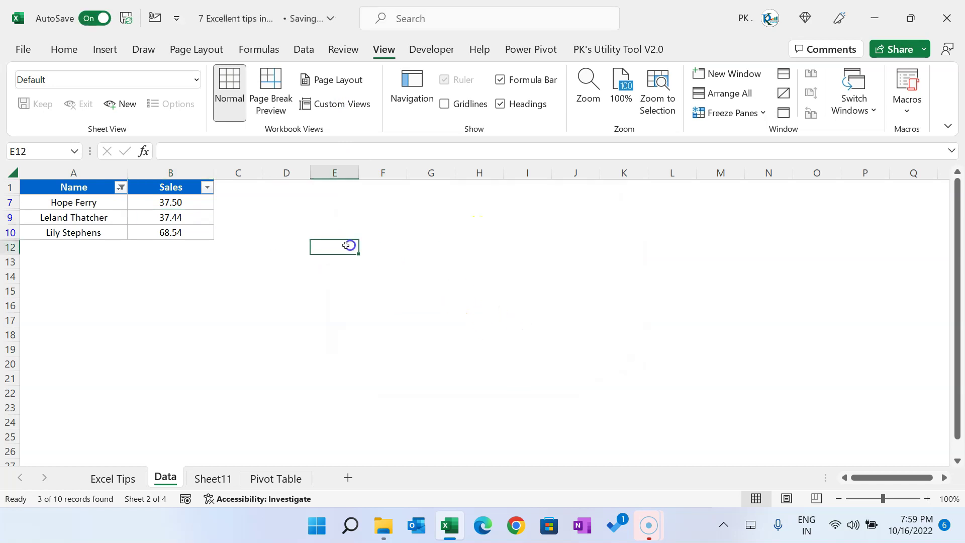
Show the saved custom view Data 150% on the Data sheet
left_click(345, 104)
left_click(386, 255)
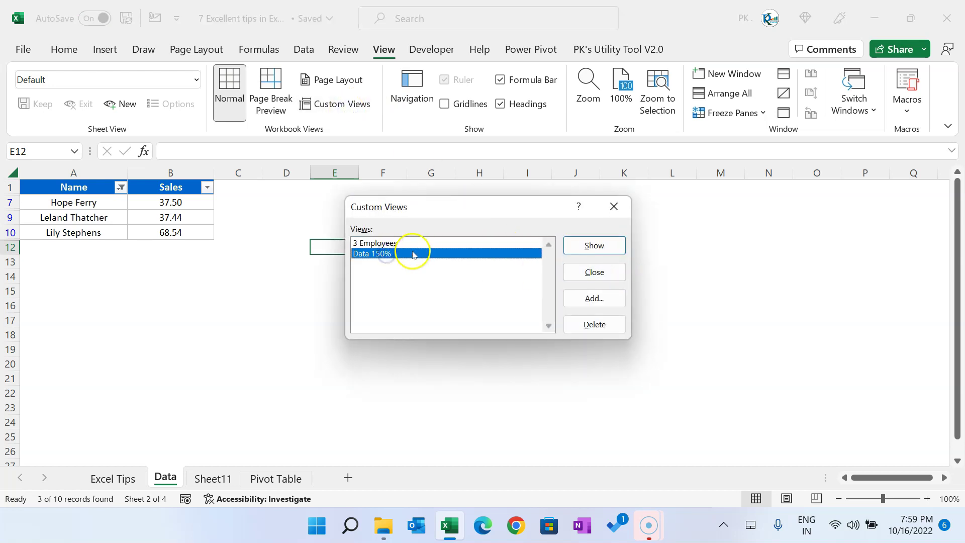
left_click(610, 246)
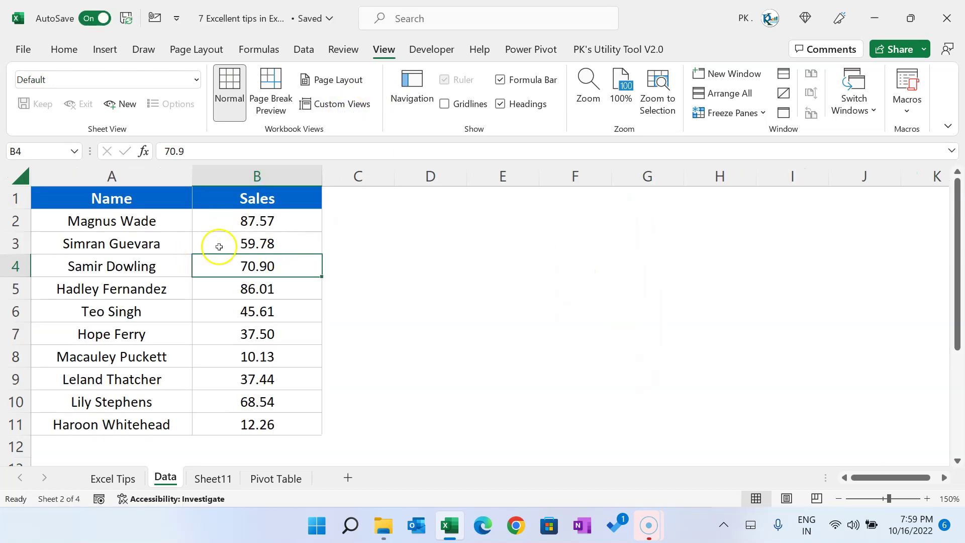
Show the custom view 3 Employees and select its filtered Name and Sales table including the headers
left_click(342, 105)
left_click(371, 253)
left_click(395, 242)
left_click(610, 246)
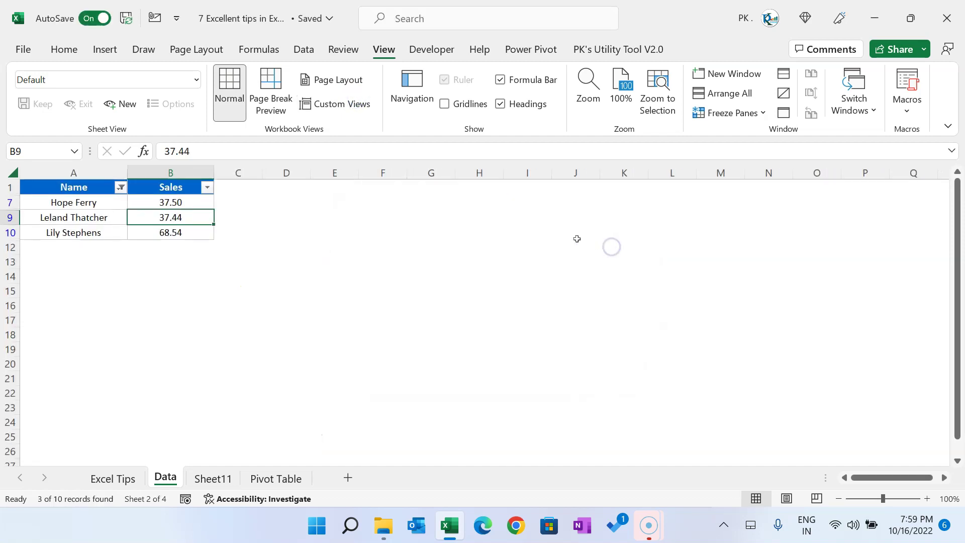
left_click_drag(96, 189, 171, 232)
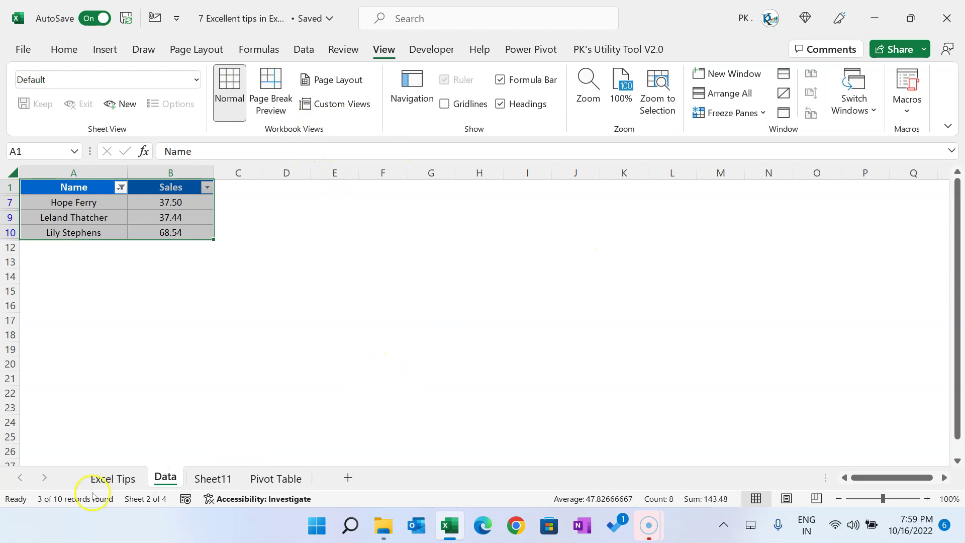
On the Excel Tips sheet, select the Tips column from its header to Zoom to Selection and zoom the sheet to that selection
left_click(103, 477)
left_click(408, 348)
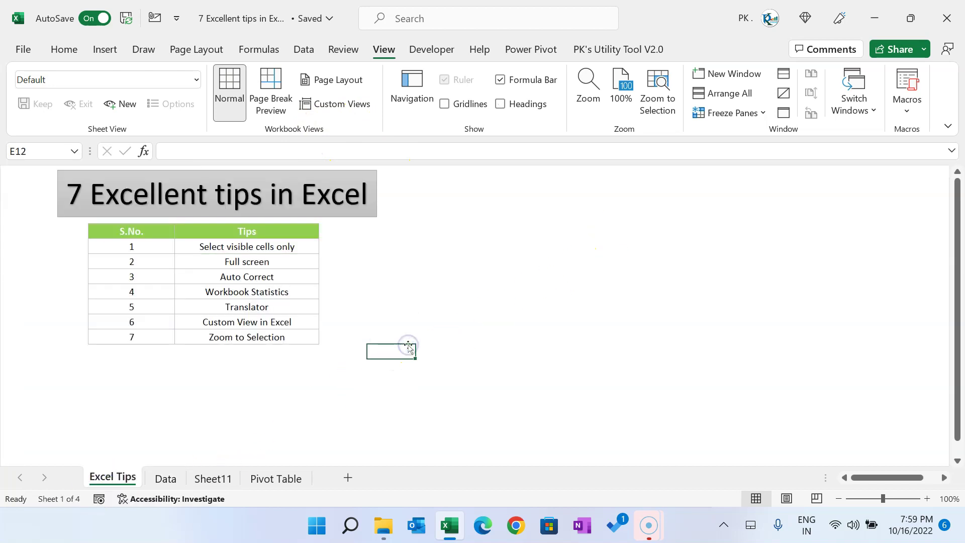
left_click(262, 337)
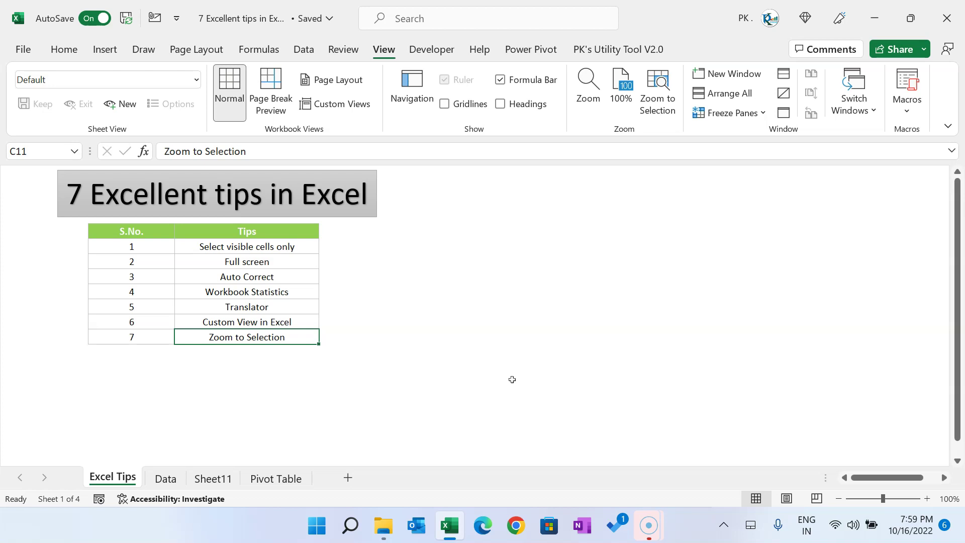
left_click_drag(247, 231, 248, 339)
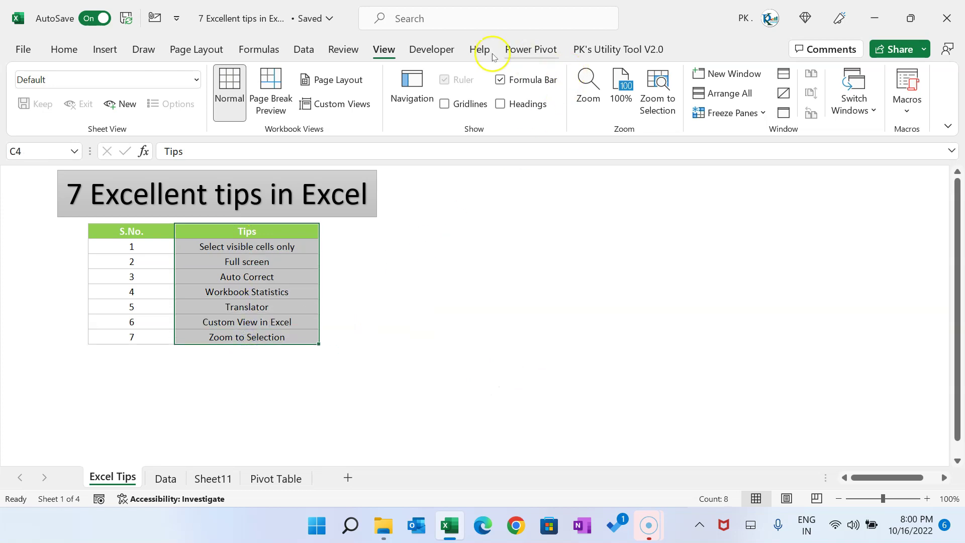
left_click(385, 49)
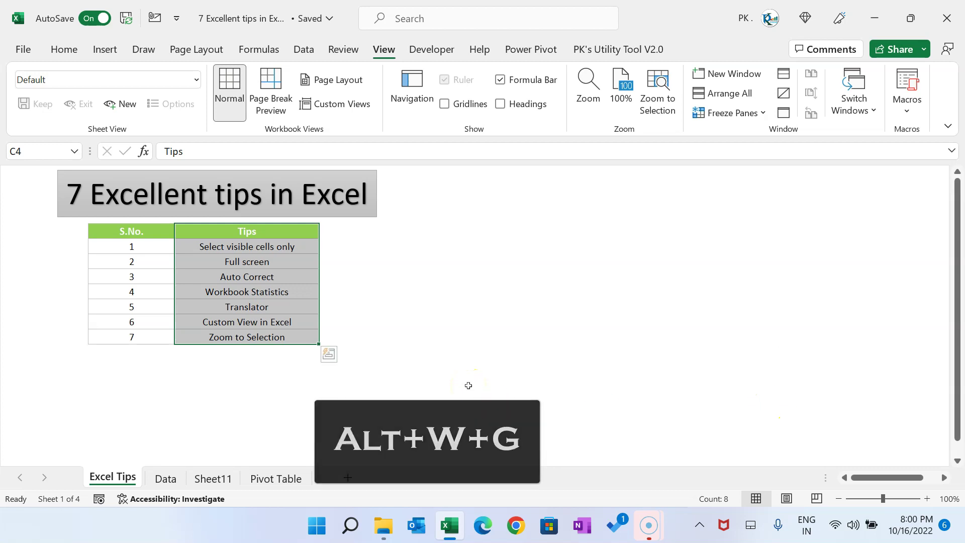
key("alt")
key("w")
key("g")
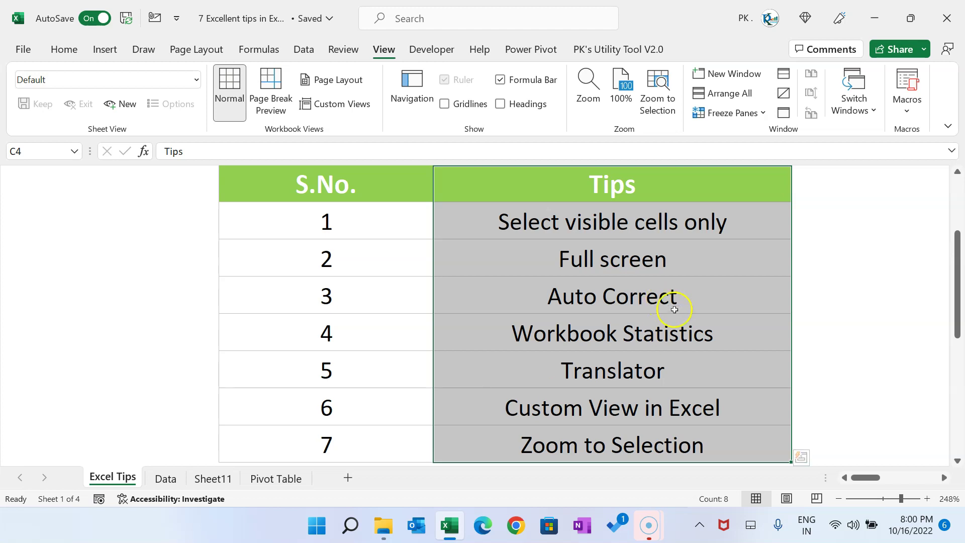
Extend the Tips column selection into the empty rows below the list, zoom to the selection and return the sheet to 100%
scroll(672, 316, "down", 2)
left_click(621, 435, "shift")
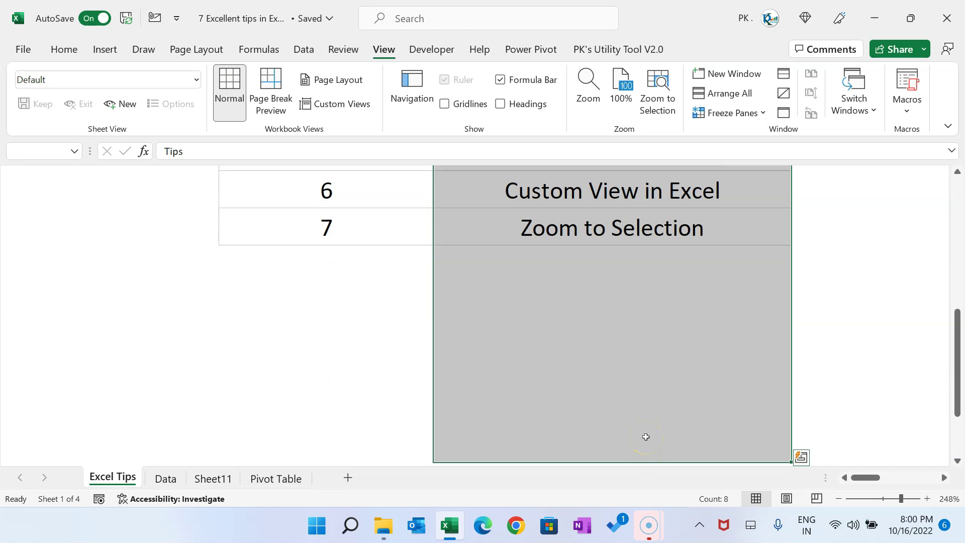
scroll(646, 436, "down", 7)
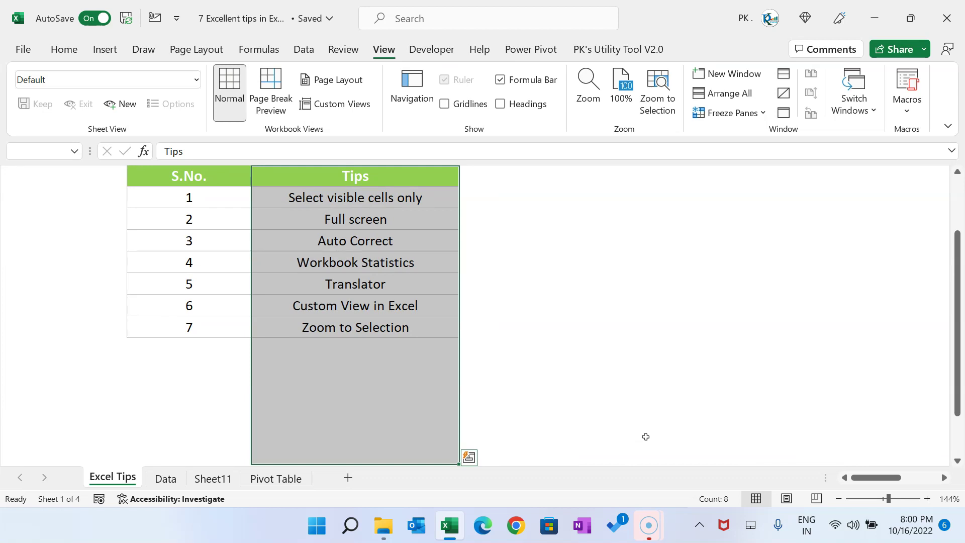
left_click(621, 95)
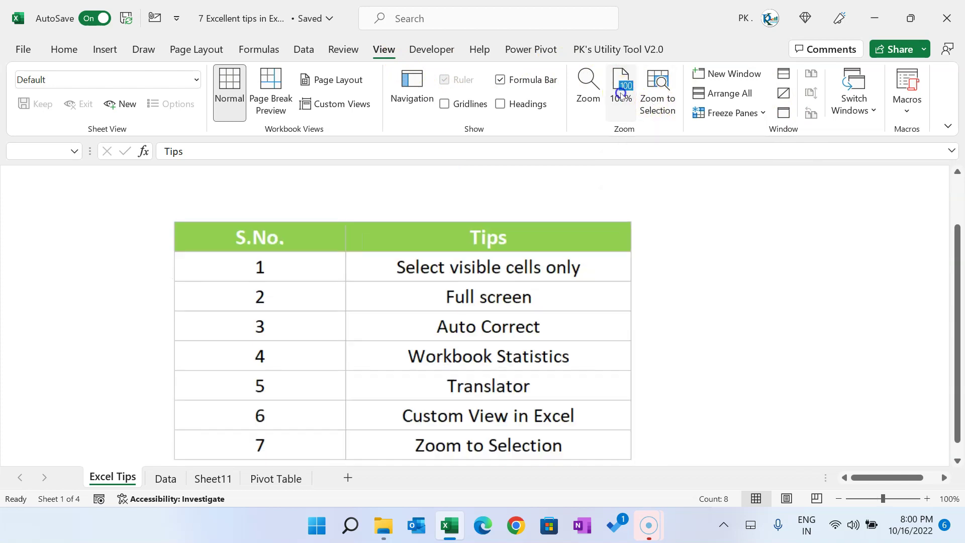
Select the tips from Full screen to Workbook Statistics, zoom the sheet to that selection and restore 100% zoom
left_click(312, 228)
left_click_drag(261, 202, 268, 225)
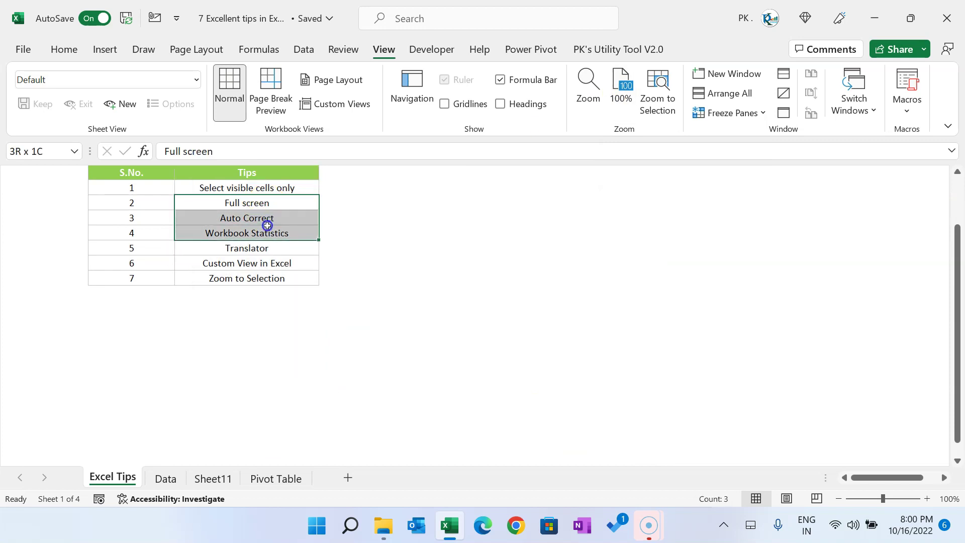
left_click(656, 95)
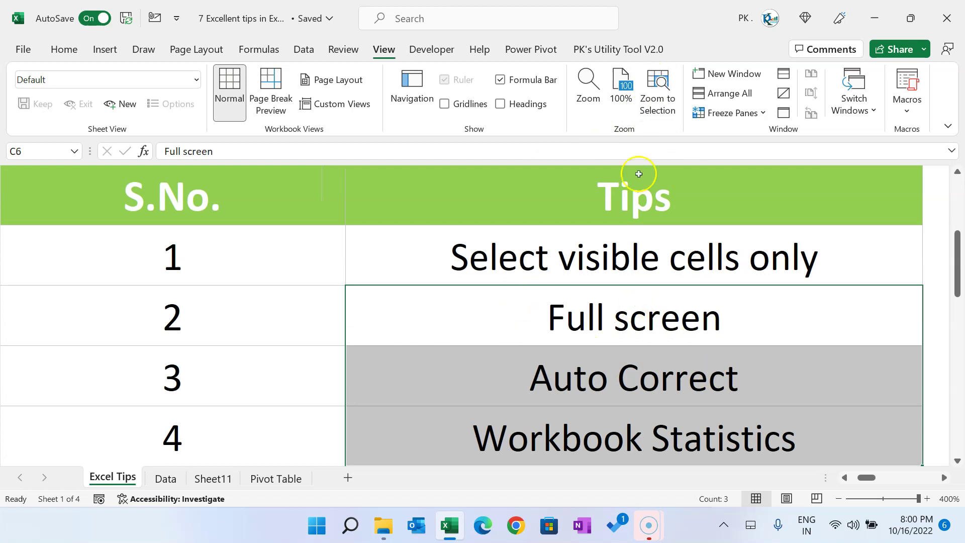
left_click(628, 96)
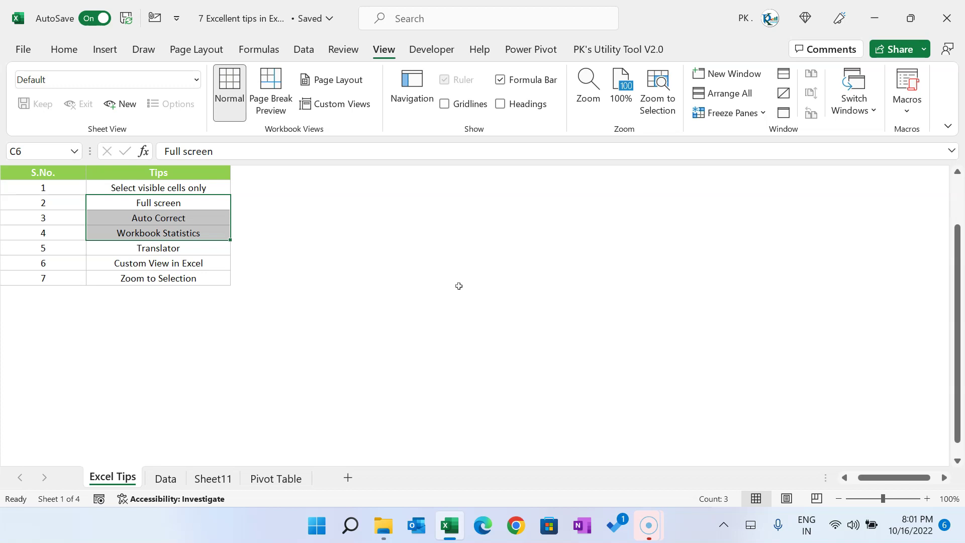
Zoom to the selected Full screen to Workbook Statistics cells once more, and reset the sheet zoom to 100%
key("alt+w")
key("g")
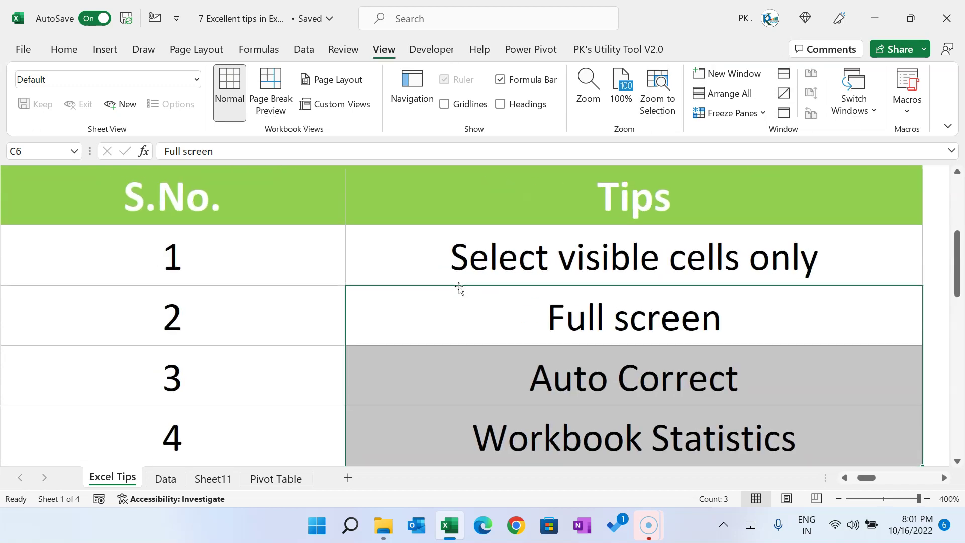
key("alt+w")
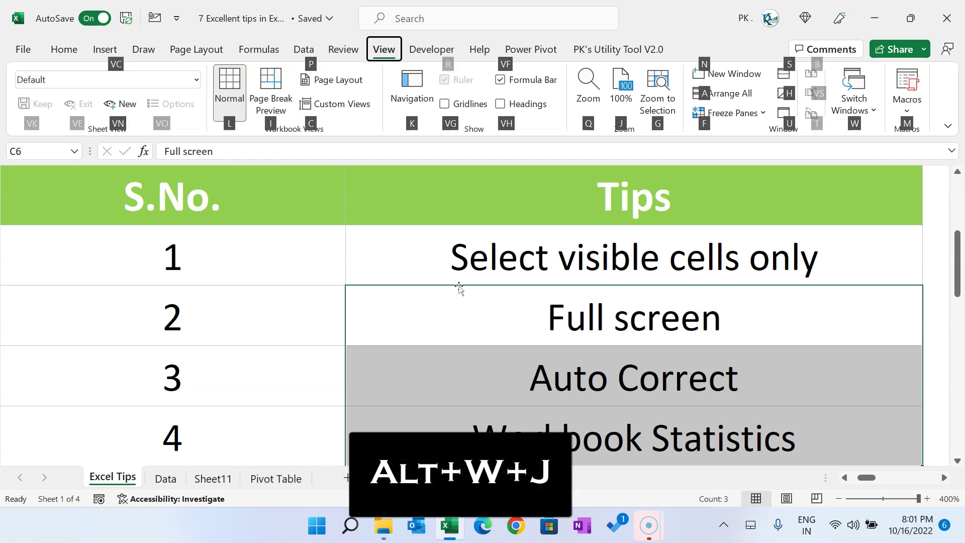
key("j")
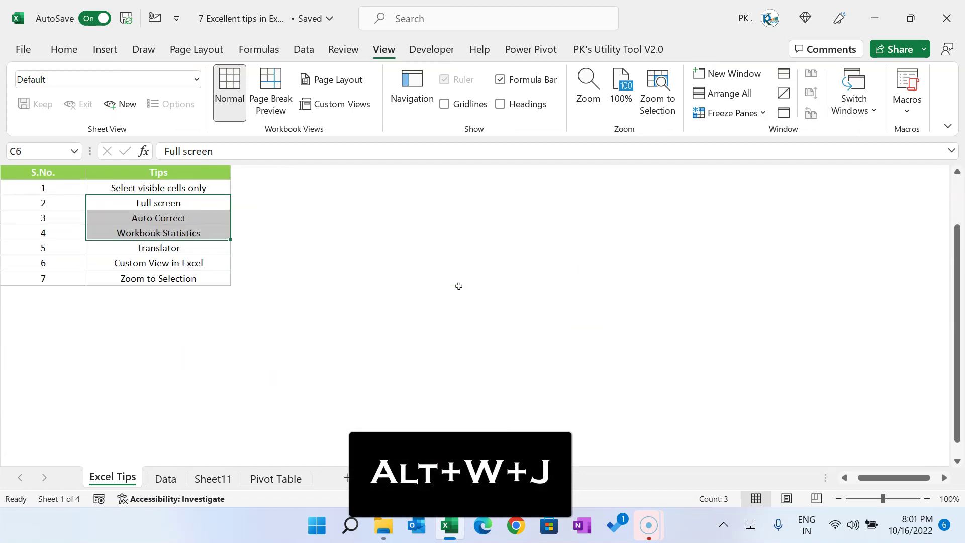
Bring the whole tips list and its title back into view and select the first tip, Select visible cells only, in cell C5
left_click(274, 318)
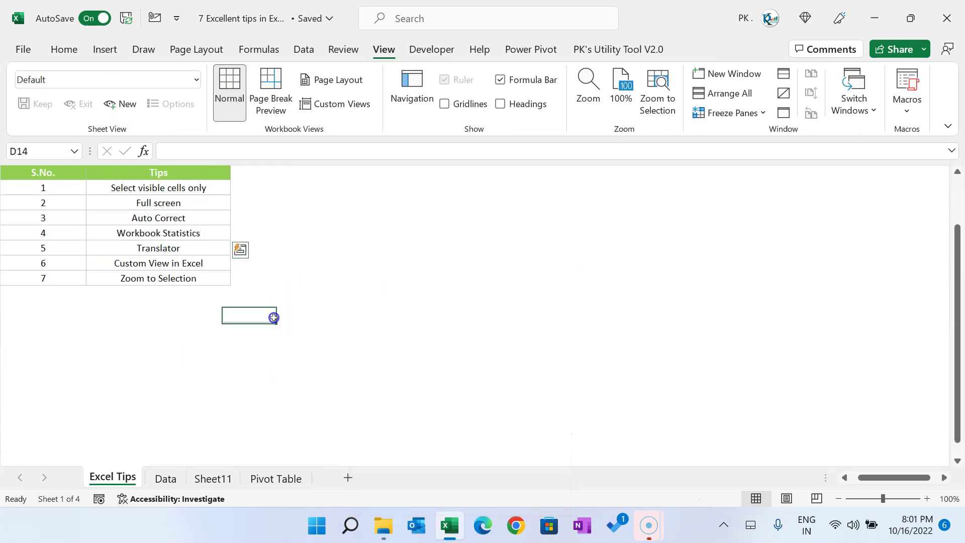
scroll(131, 287, "up", 1)
left_click(174, 259)
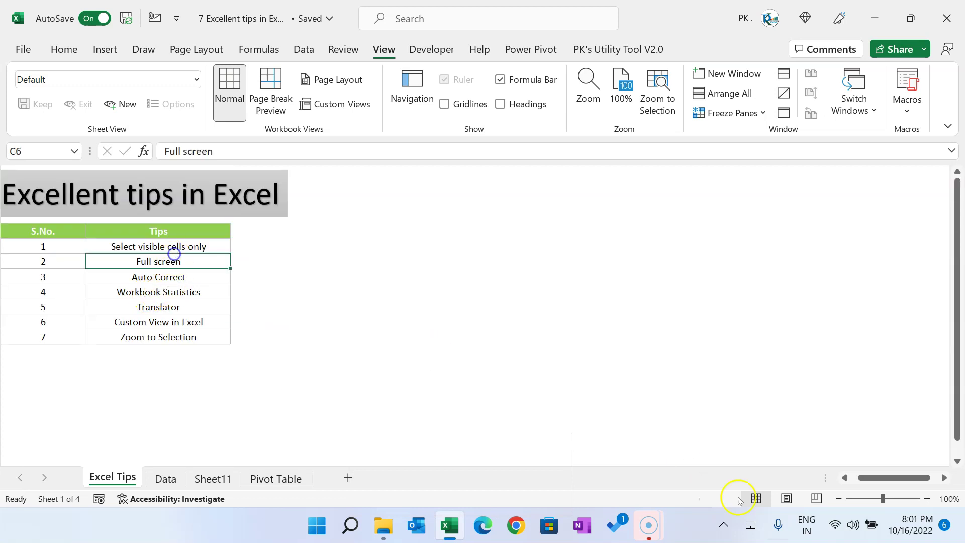
mouse_move(912, 478)
left_mouse_down()
mouse_move(921, 478)
mouse_move(899, 477)
left_mouse_up()
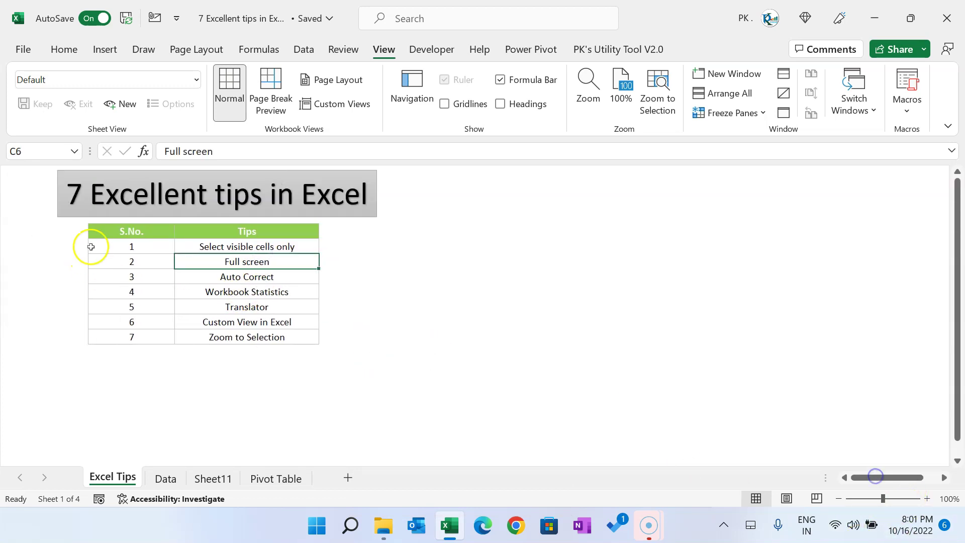
left_click(243, 246)
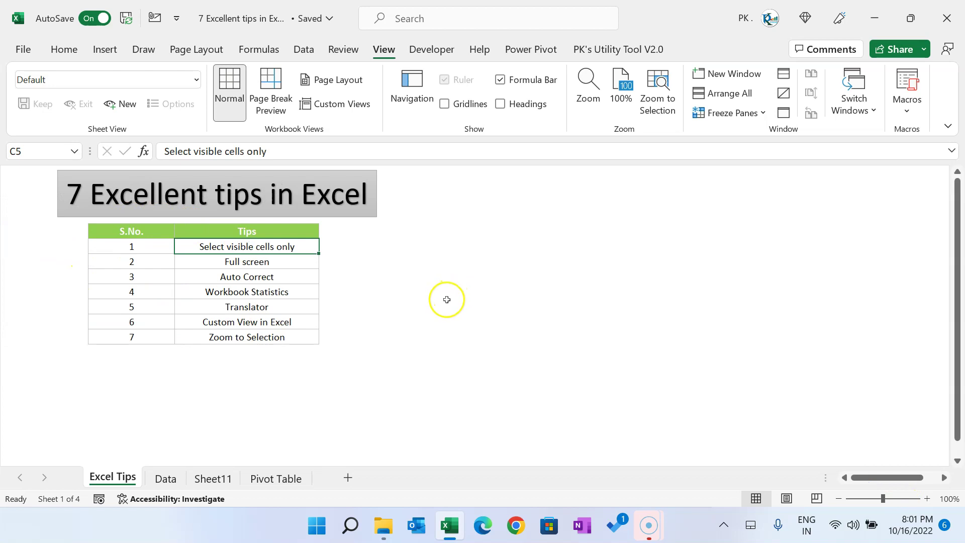